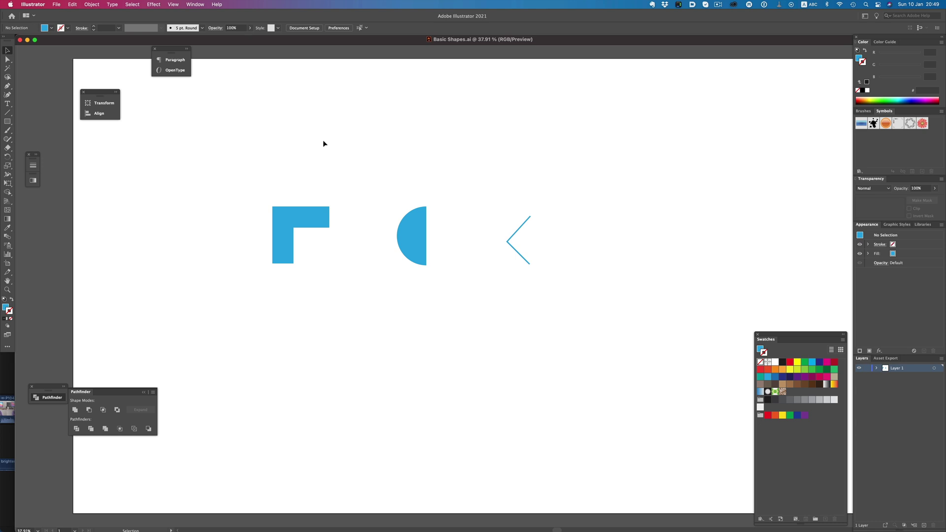
# Select the blue L-shape and apply 3D Extrude & Bevel, briefly viewing its lighting settings.
pyautogui.moveTo(235, 187); pyautogui.dragTo(342, 294)
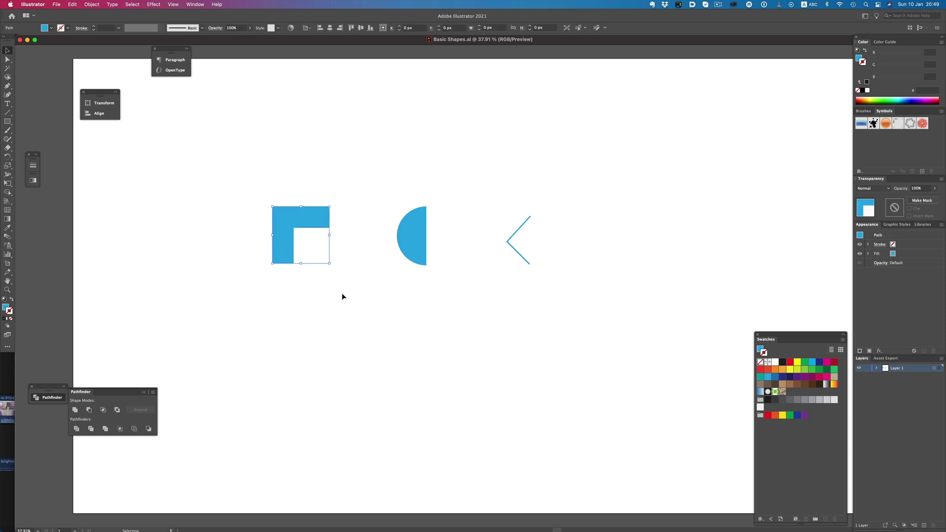
pyautogui.click(152, 4)
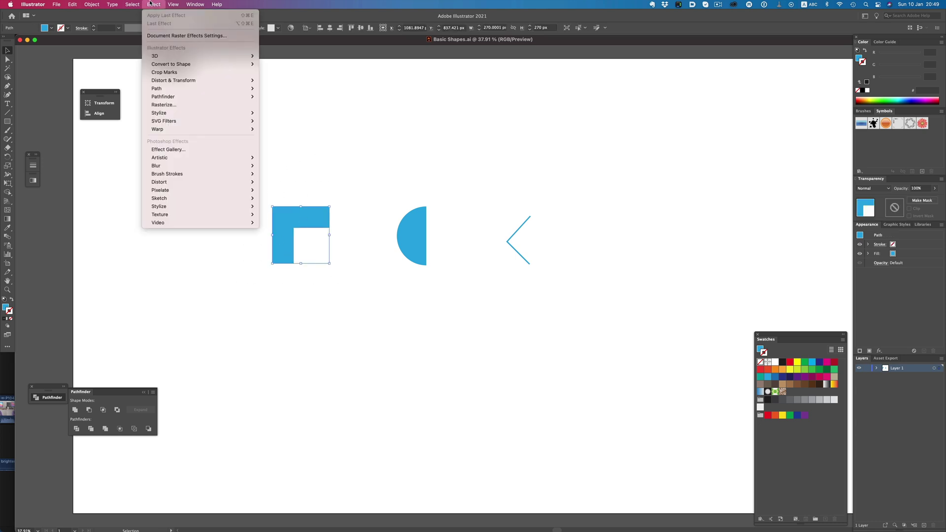
pyautogui.moveTo(241, 55)
pyautogui.click(280, 56)
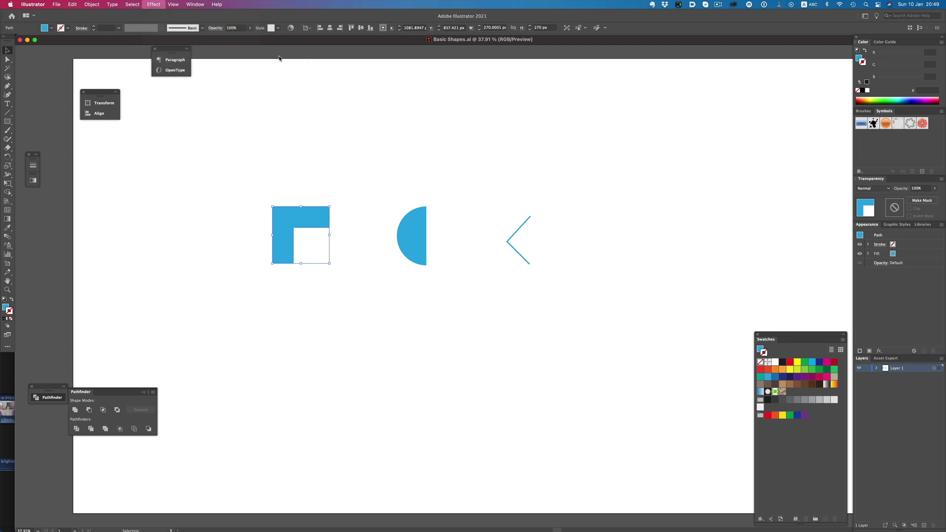
pyautogui.click(649, 230)
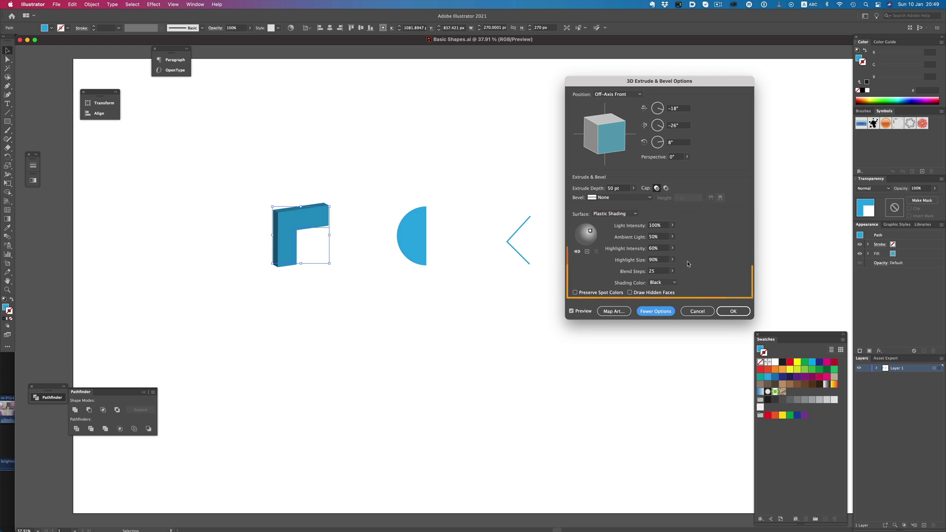
pyautogui.click(656, 311)
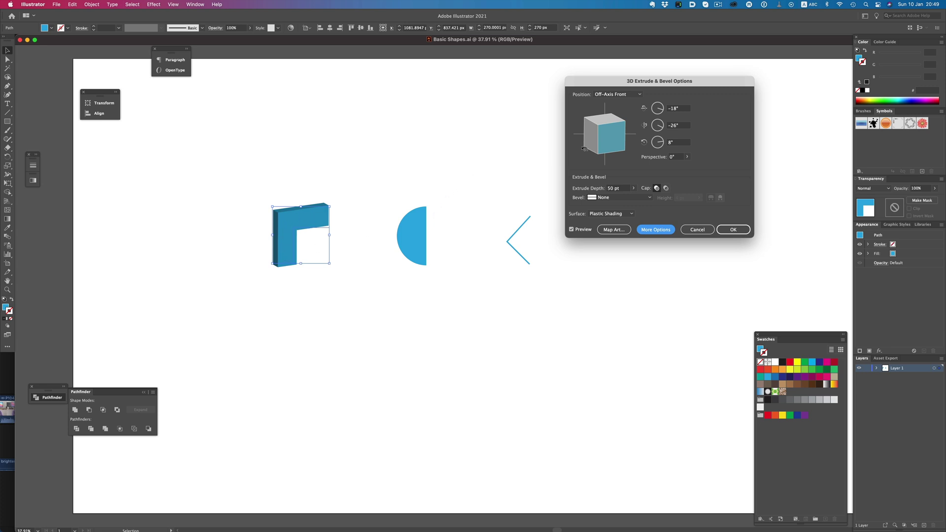
# Rotate the preview cube to a custom angle, set extrude depth to 100 pt, and apply.
pyautogui.moveTo(584, 149); pyautogui.dragTo(603, 136)
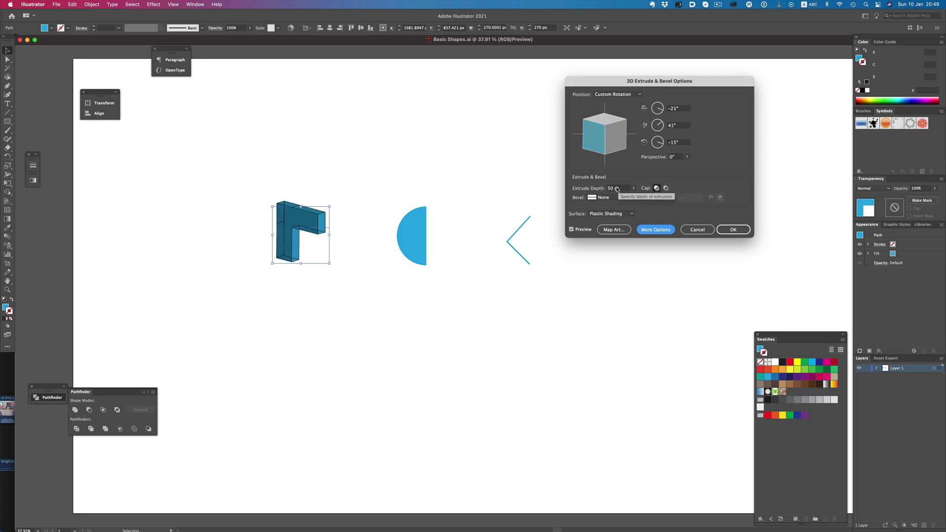
pyautogui.moveTo(617, 189); pyautogui.dragTo(587, 191)
pyautogui.write('100')
pyautogui.press('Tab')
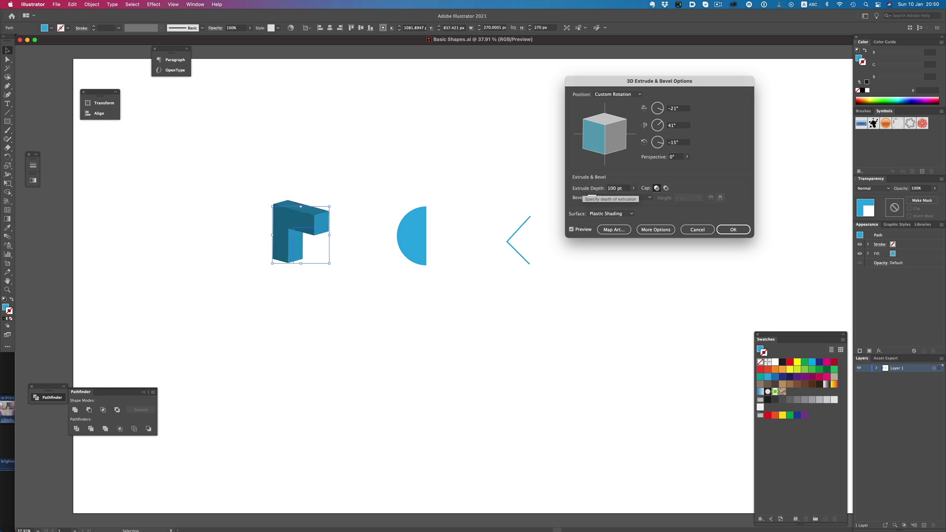
pyautogui.click(731, 230)
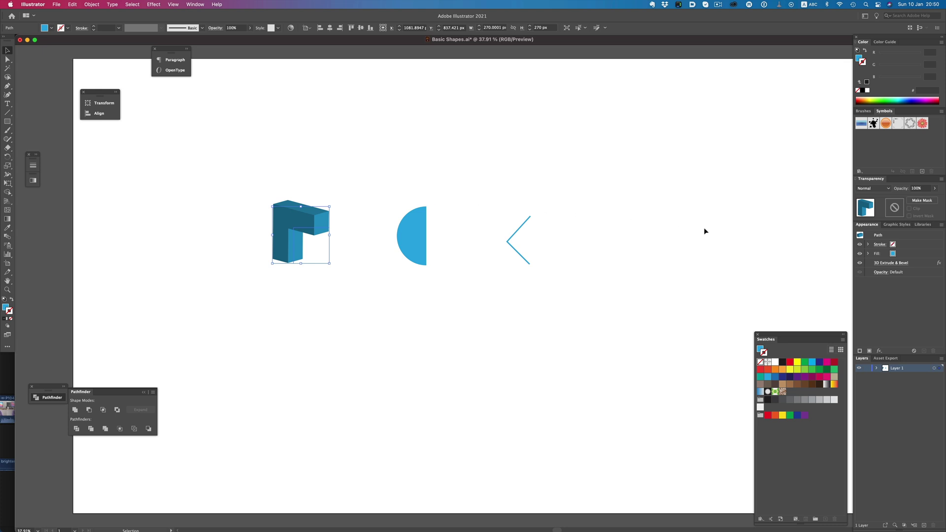
# Toggle the 3D effect off and on in Appearance to compare the L-shape.
pyautogui.click(860, 262)
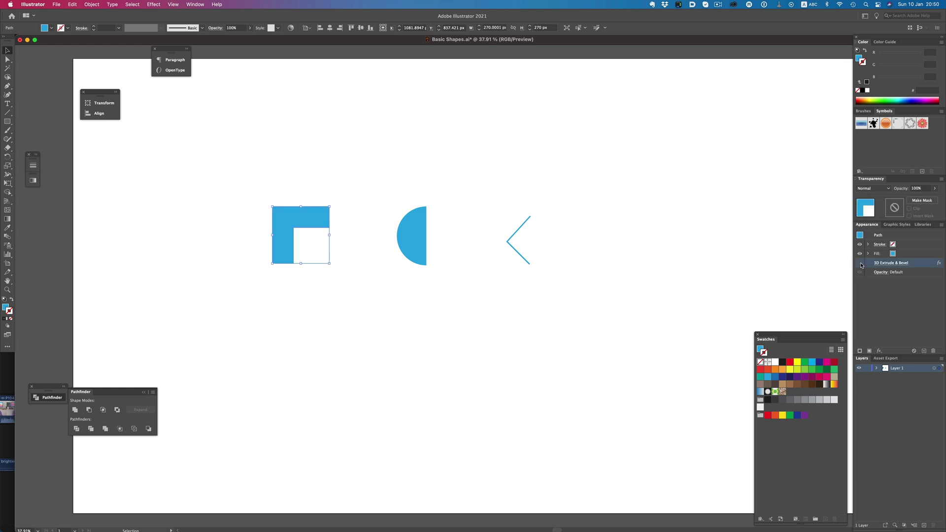
pyautogui.click(860, 263)
pyautogui.click(860, 262)
pyautogui.click(860, 263)
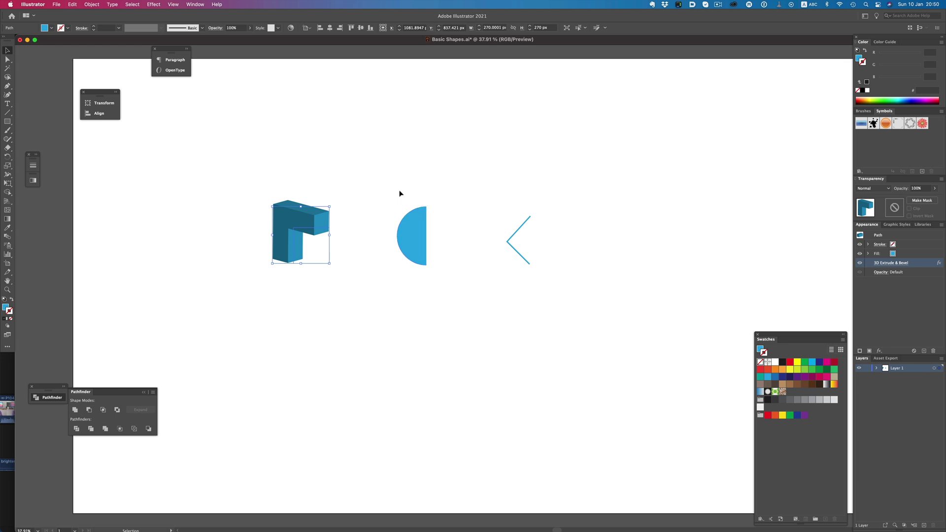
# Raise the L-shape's inner bottom anchor point with Direct Selection.
pyautogui.press('a')
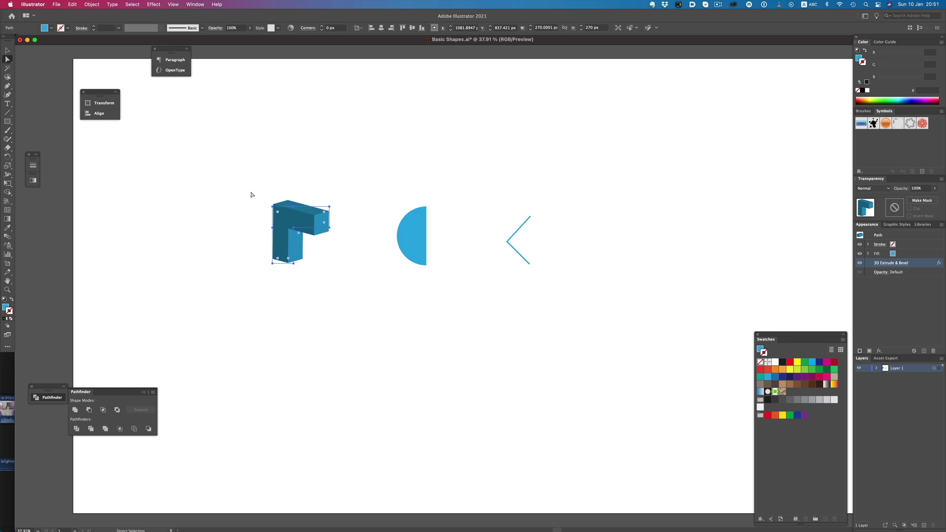
pyautogui.moveTo(266, 202); pyautogui.dragTo(327, 170)
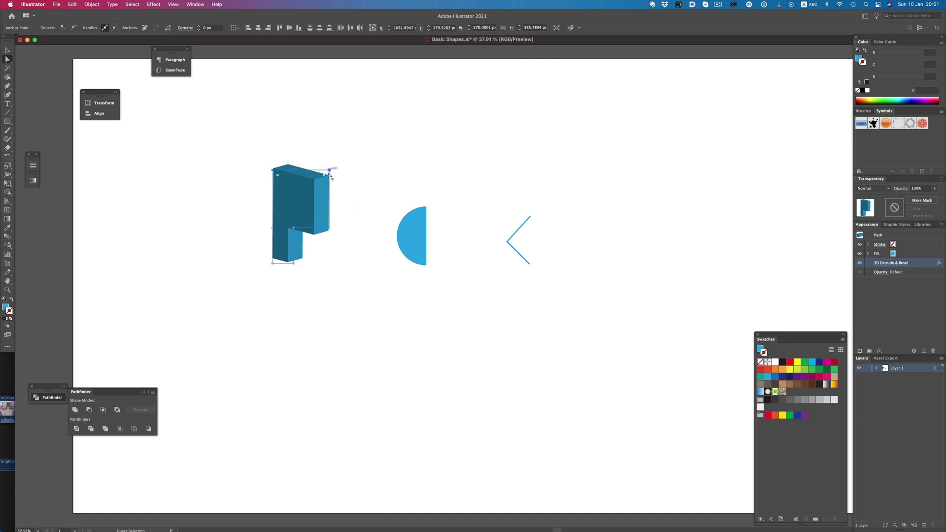
pyautogui.hotkey('ctrl', 'z')
pyautogui.hotkey('ctrl', 'z')
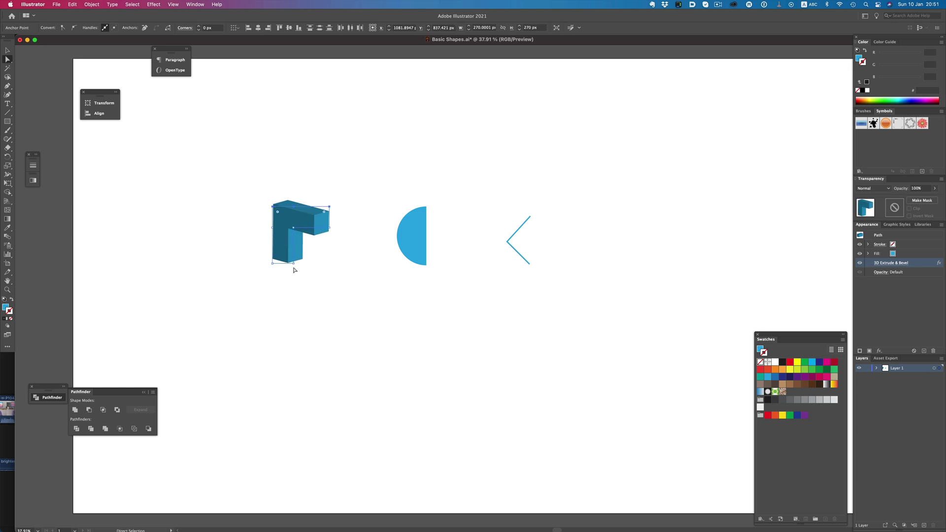
pyautogui.moveTo(293, 263); pyautogui.dragTo(293, 230)
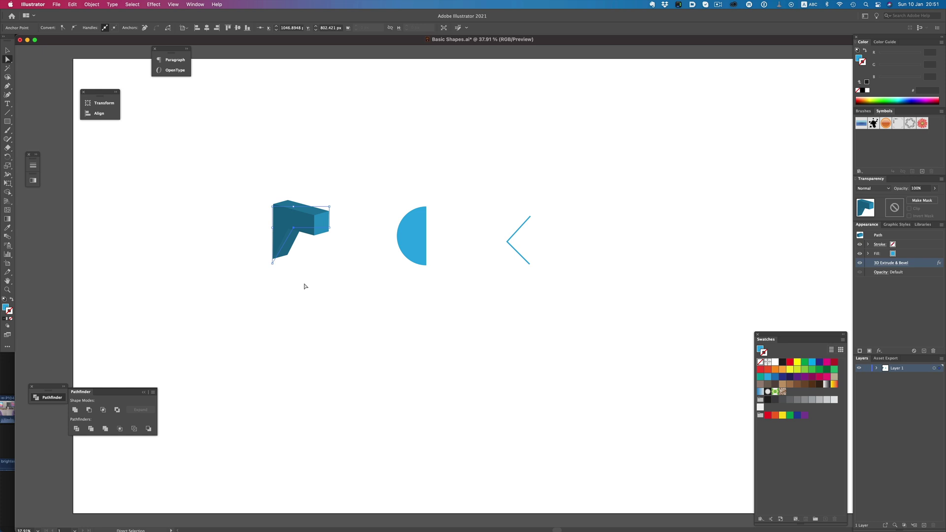
pyautogui.click(316, 278)
# Rotate the whole 3D shape about 42° with the Rotate tool.
pyautogui.click(312, 233)
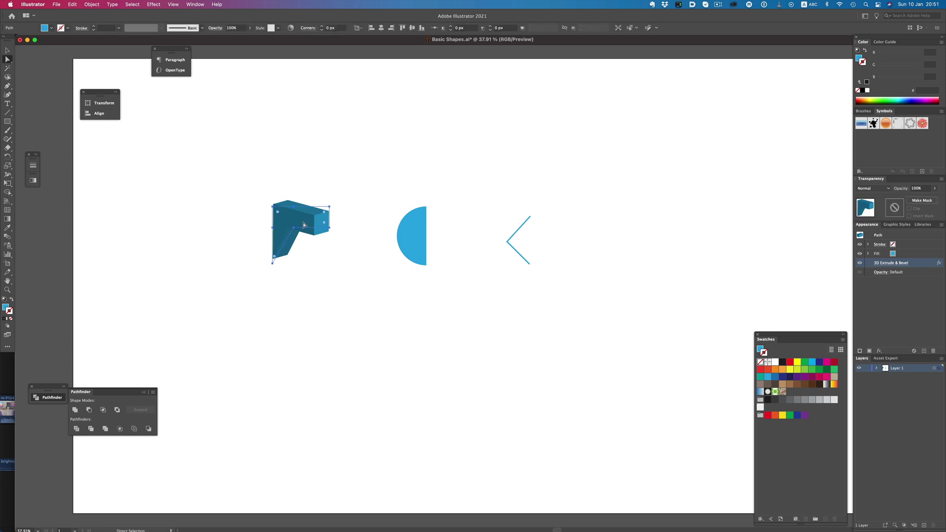
pyautogui.press('r')
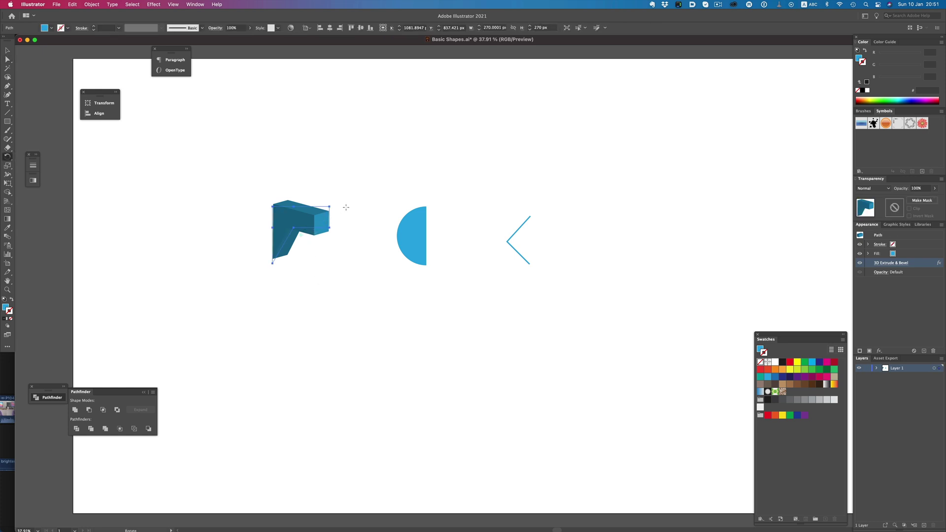
pyautogui.moveTo(346, 208); pyautogui.dragTo(258, 309)
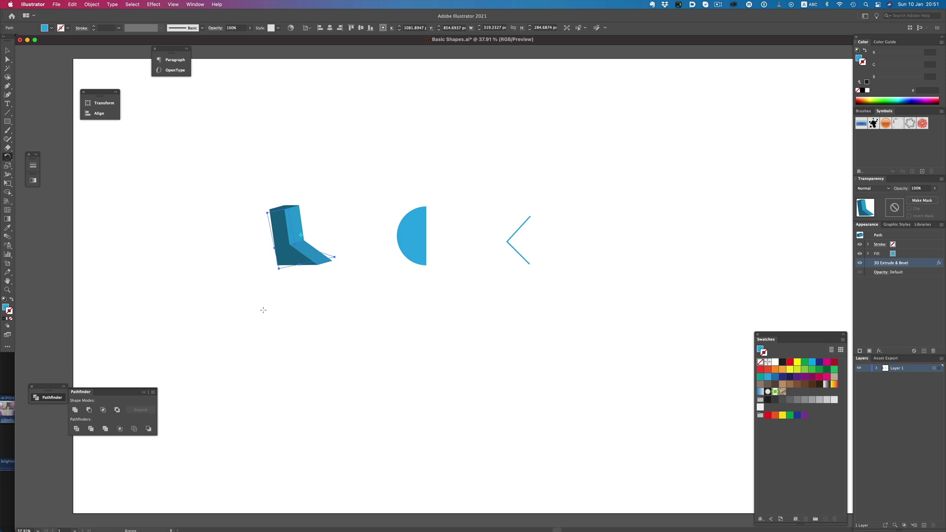
# Apply Pucker & Bloat at about 53% to the 3D shape.
pyautogui.press('v')
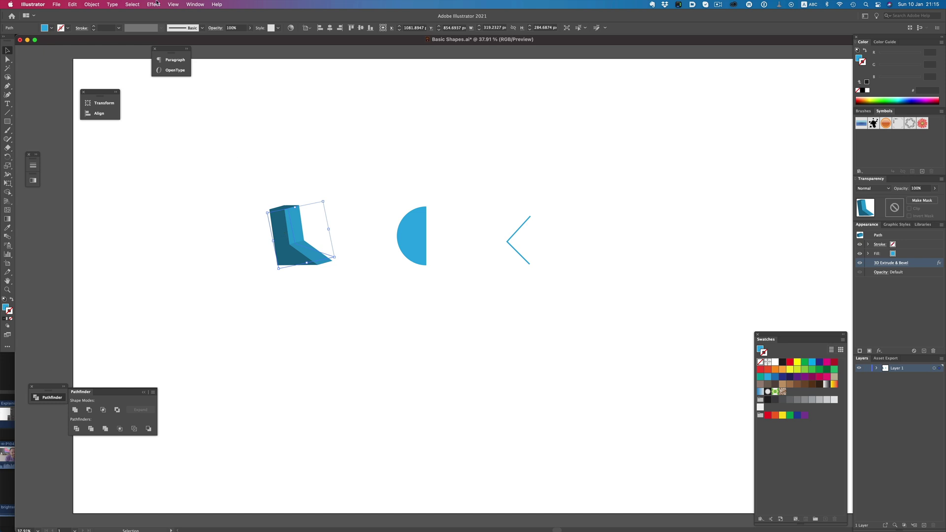
pyautogui.click(155, 4)
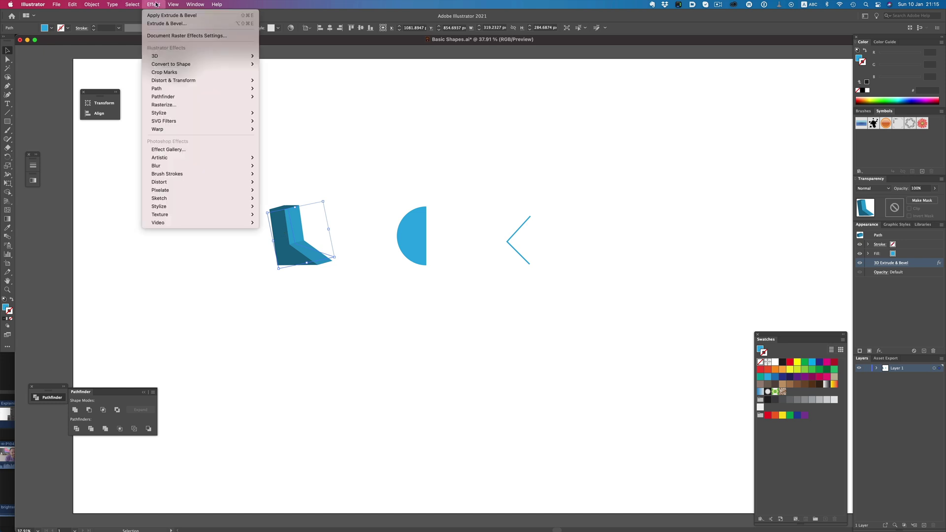
pyautogui.moveTo(162, 82)
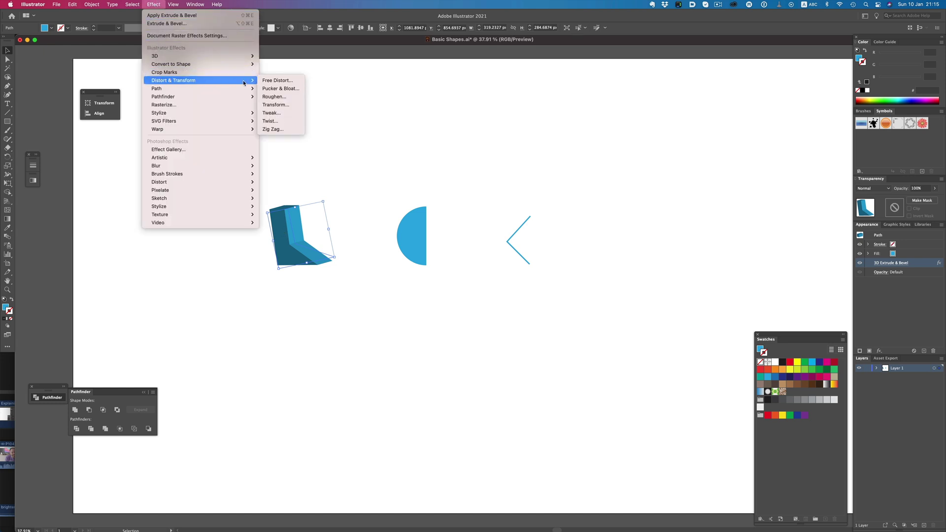
pyautogui.click(281, 89)
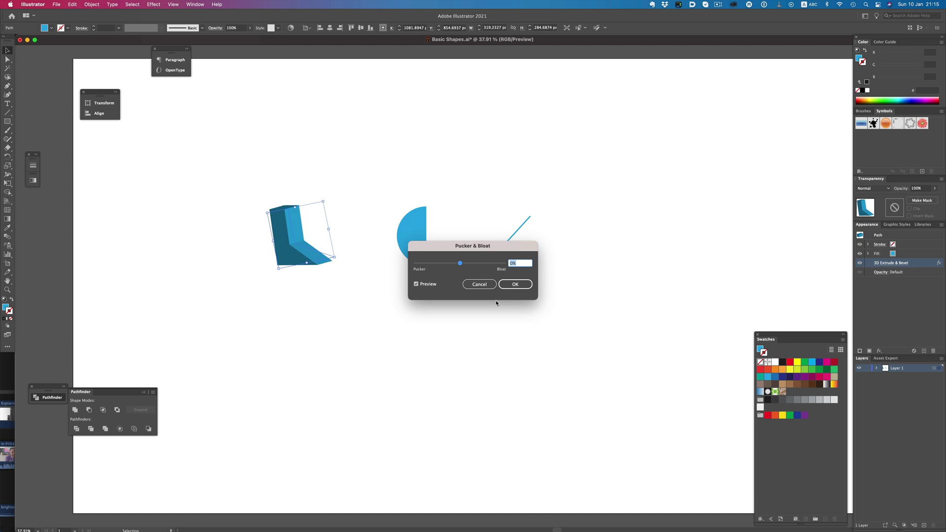
pyautogui.moveTo(460, 263); pyautogui.dragTo(475, 264)
pyautogui.click(514, 284)
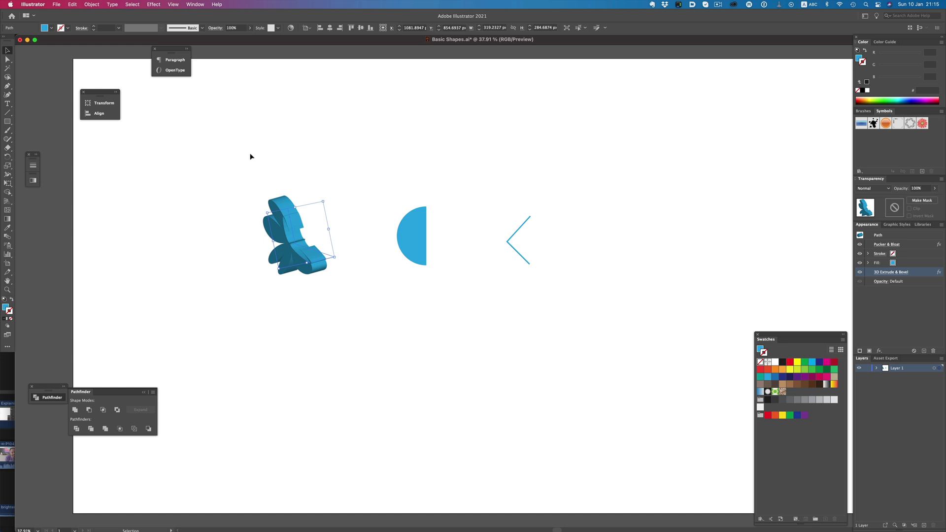
# Add a Drop Shadow with default settings to the shape.
pyautogui.click(153, 4)
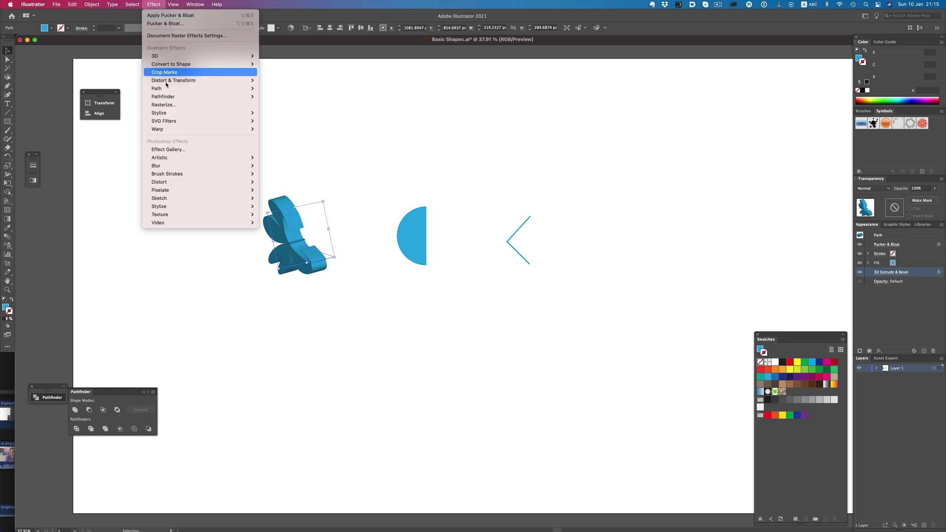
pyautogui.moveTo(197, 113)
pyautogui.click(276, 114)
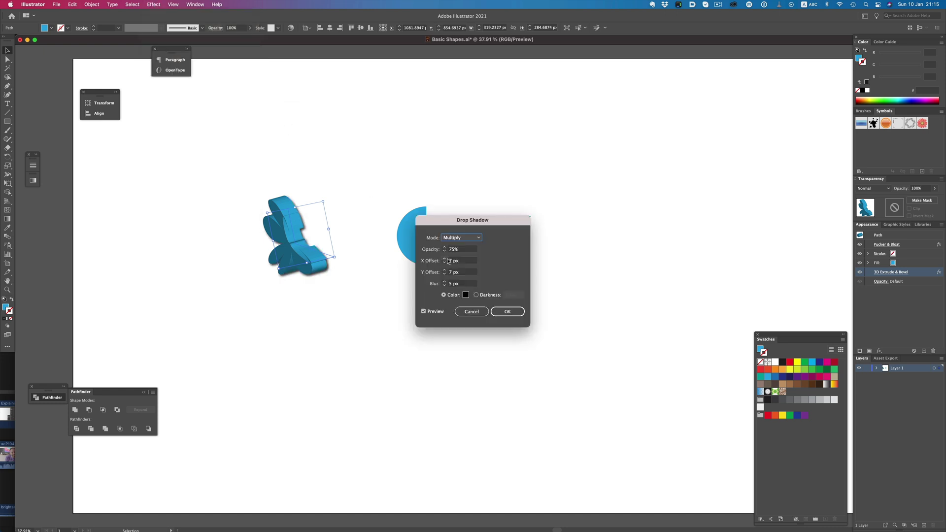
pyautogui.press('Tab')
pyautogui.press('Return')
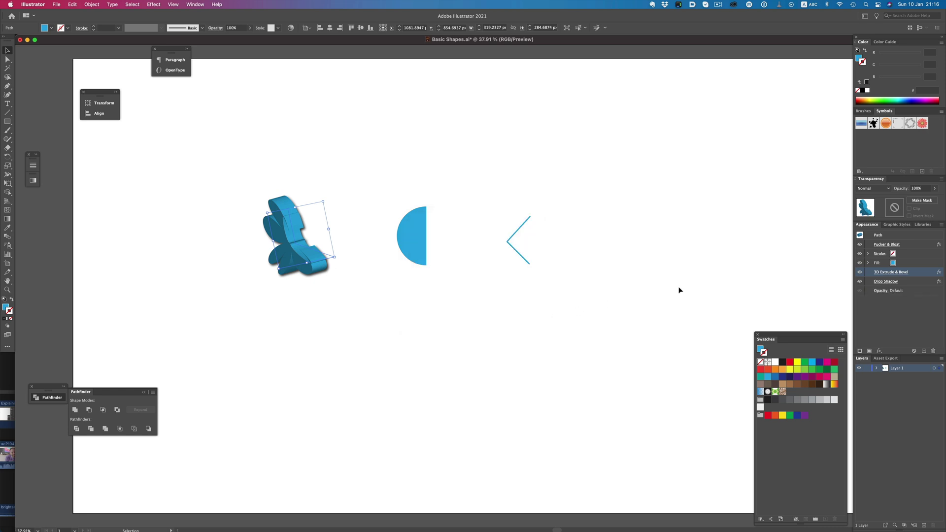
# Toggle the Drop Shadow and Pucker & Bloat visibility to compare, then select the blue half-circle.
pyautogui.click(860, 281)
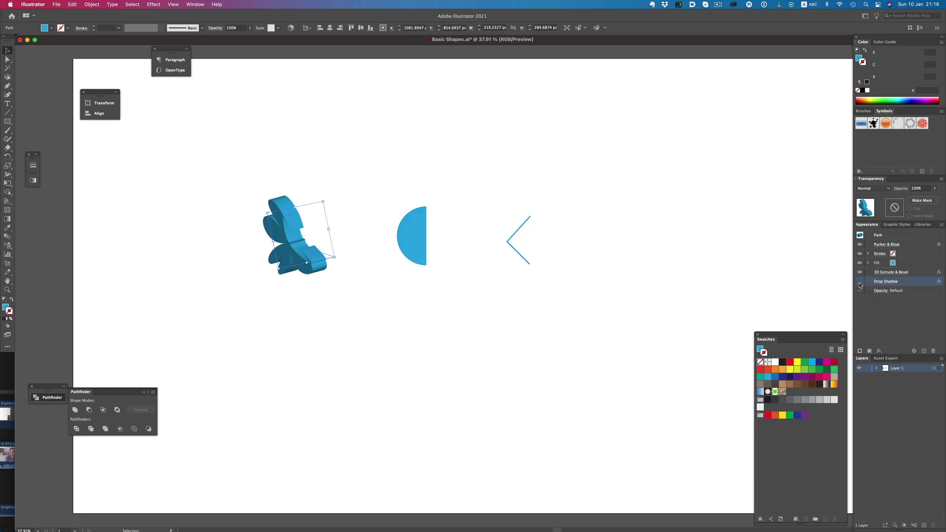
pyautogui.click(860, 244)
pyautogui.click(860, 244)
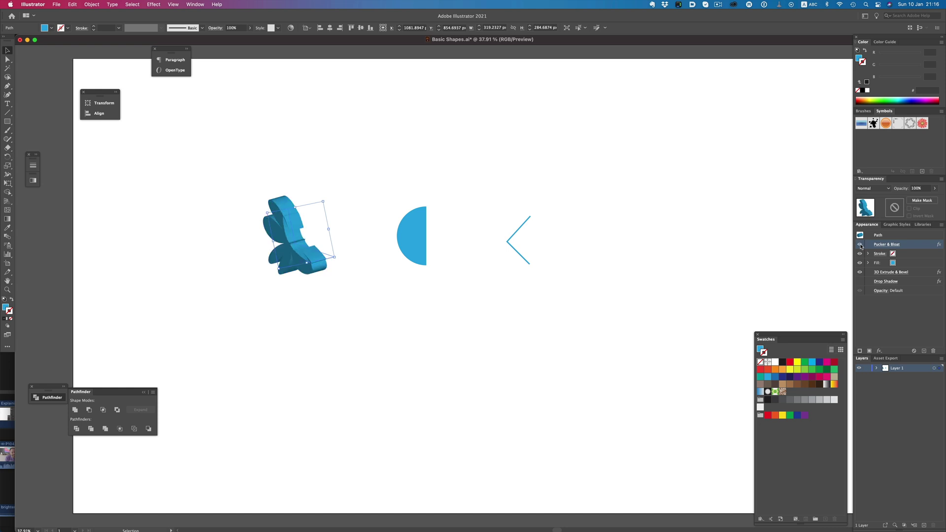
pyautogui.click(860, 281)
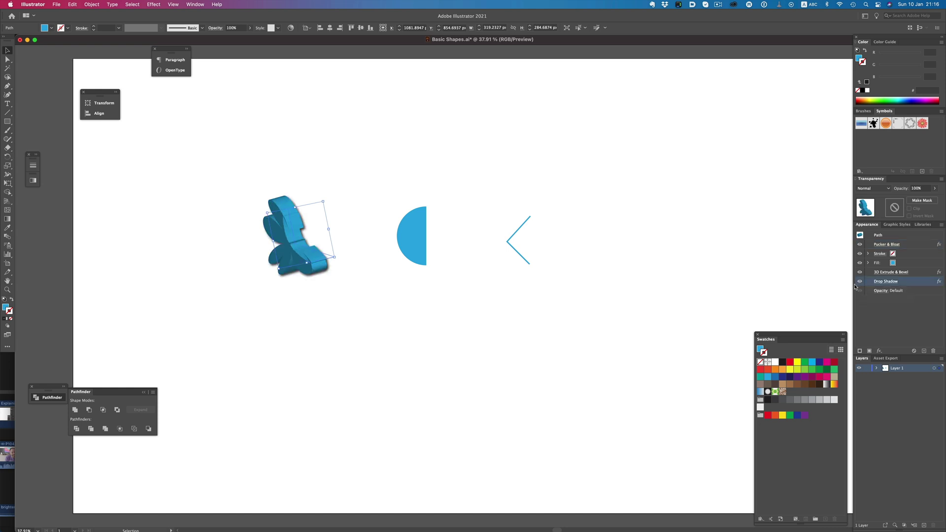
pyautogui.click(415, 234)
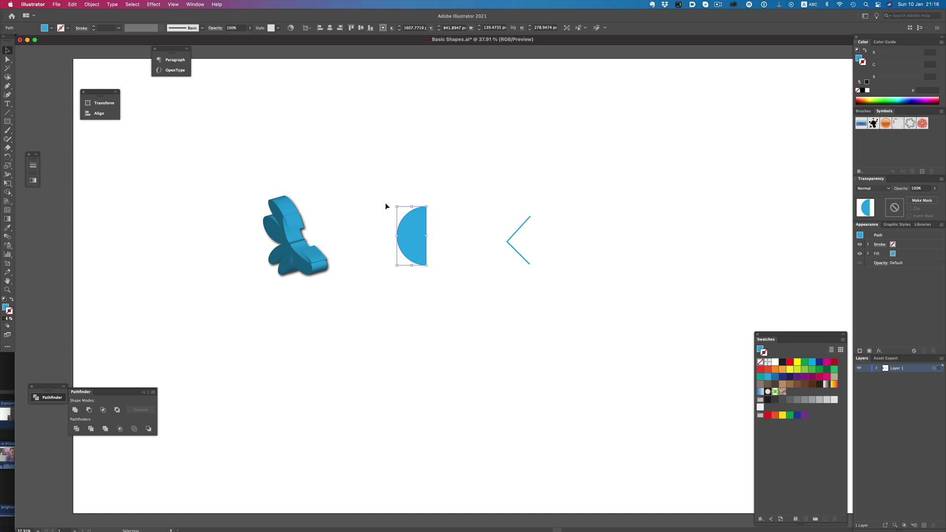
# Apply 3D Revolve to the half-circle, revolving it from the Left Edge.
pyautogui.click(153, 5)
pyautogui.moveTo(166, 58)
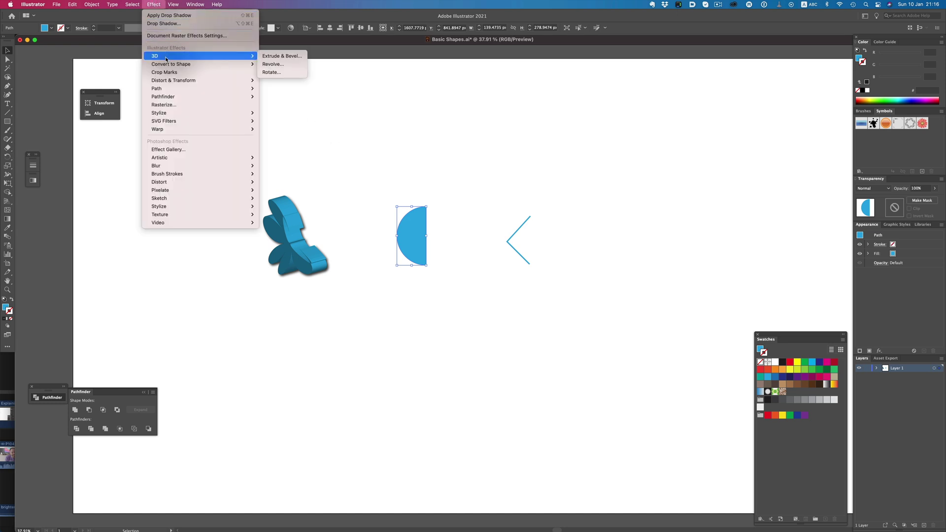
pyautogui.click(282, 64)
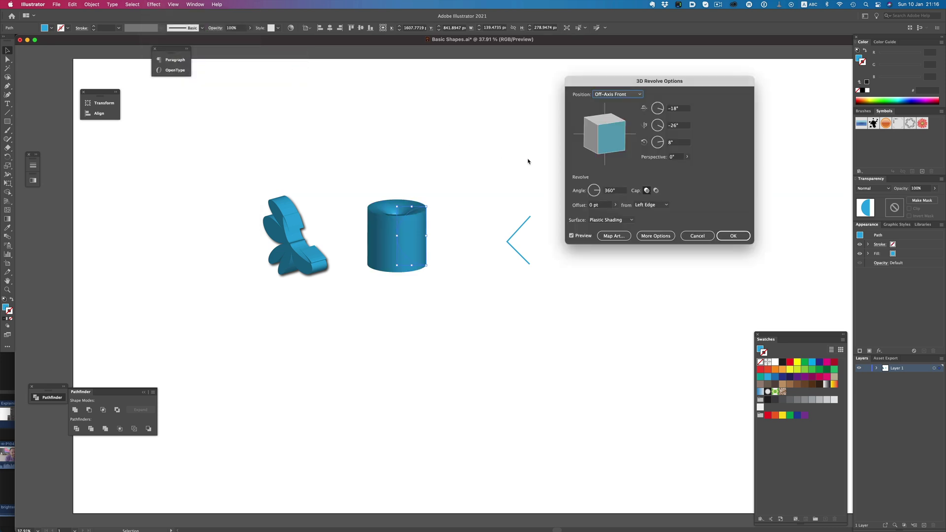
pyautogui.click(656, 237)
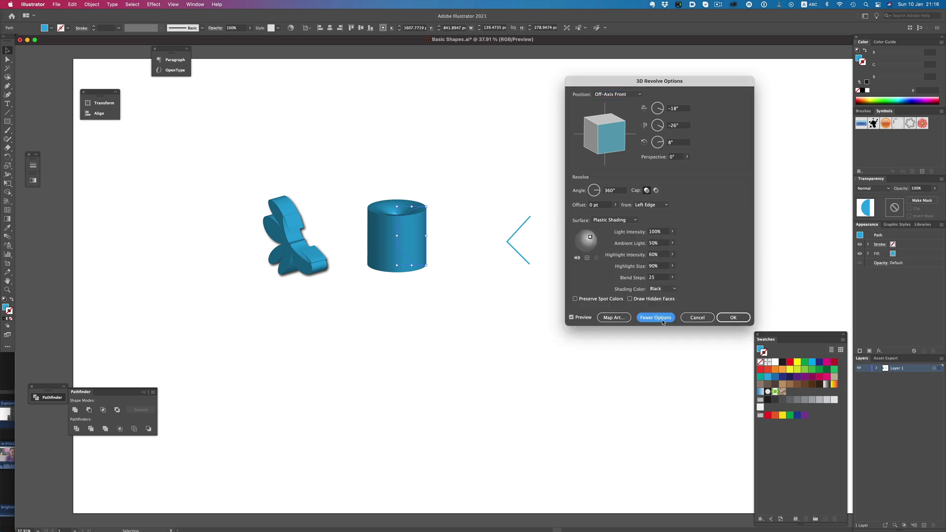
pyautogui.click(656, 318)
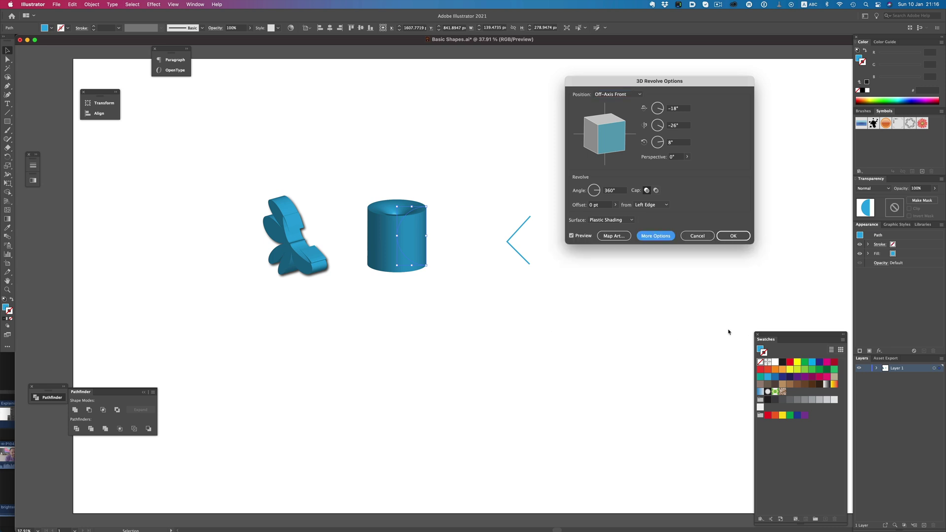
pyautogui.click(649, 206)
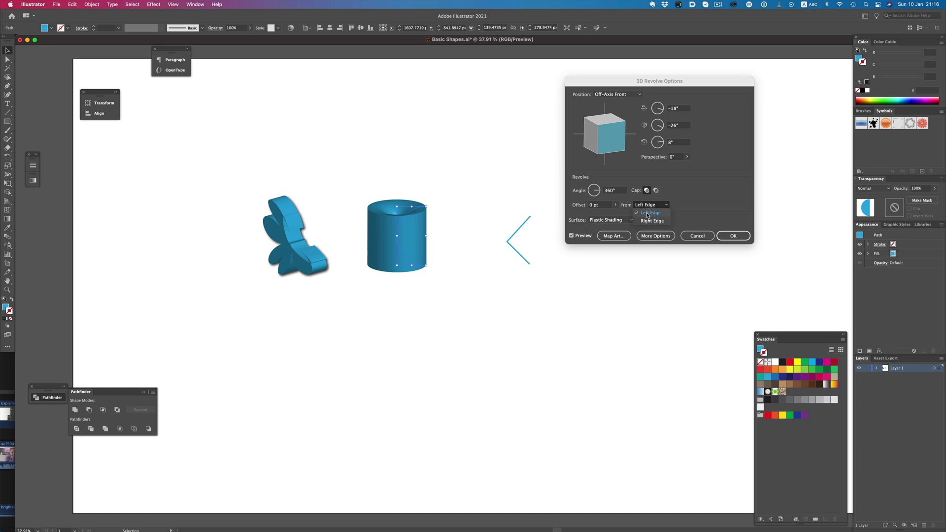
pyautogui.click(648, 221)
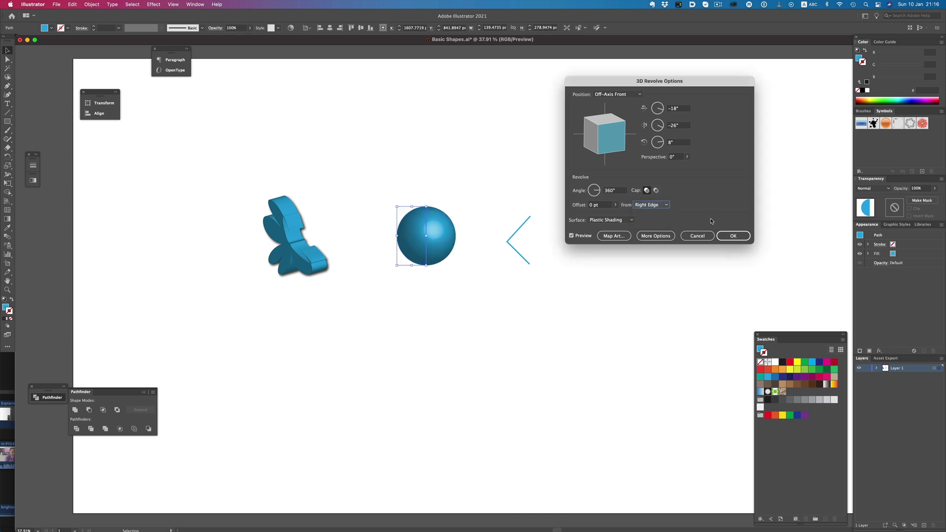
pyautogui.click(660, 205)
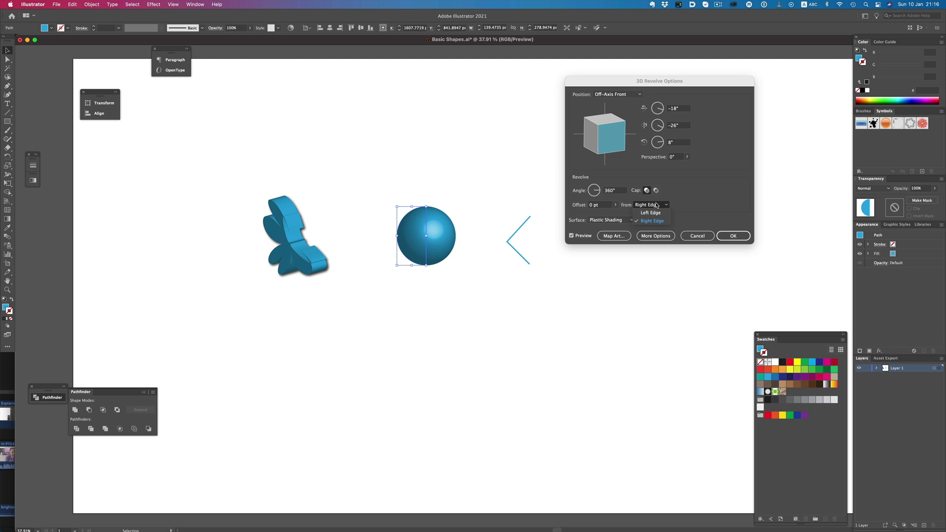
pyautogui.click(642, 215)
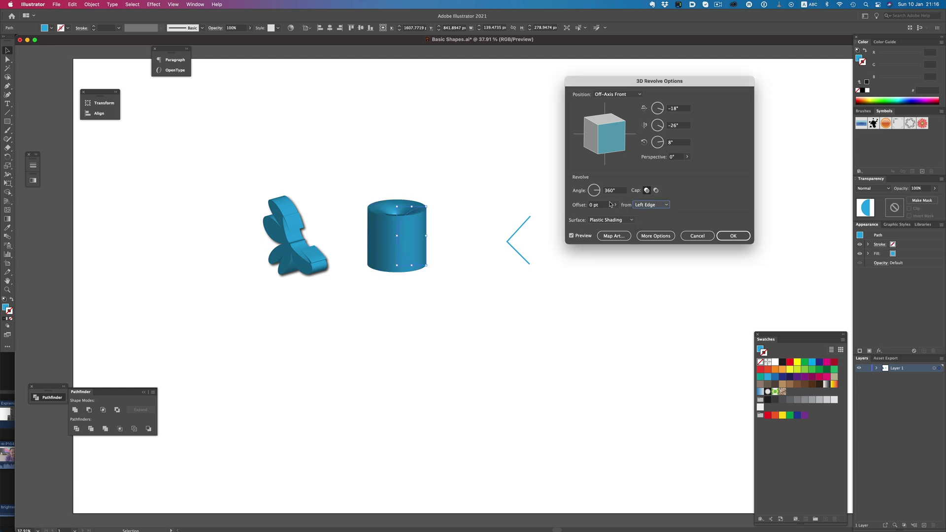
# Set the revolve angle to 180° and offset to 200 pt, then apply.
pyautogui.click(595, 191)
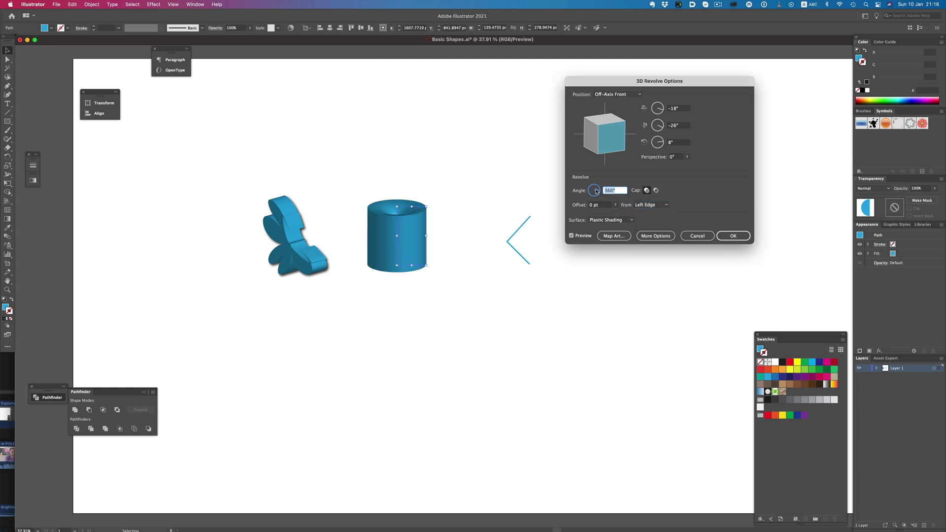
pyautogui.write('18')
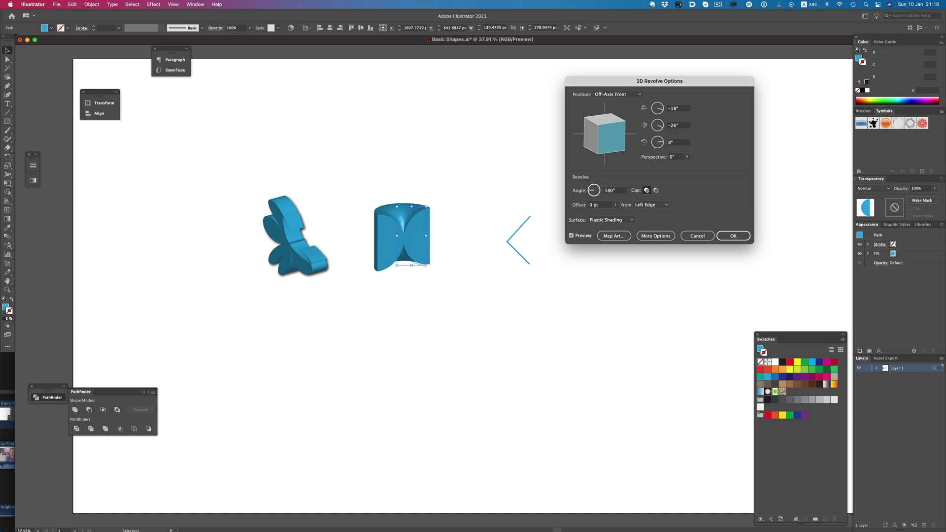
pyautogui.click(582, 206)
pyautogui.write('50')
pyautogui.press('Tab')
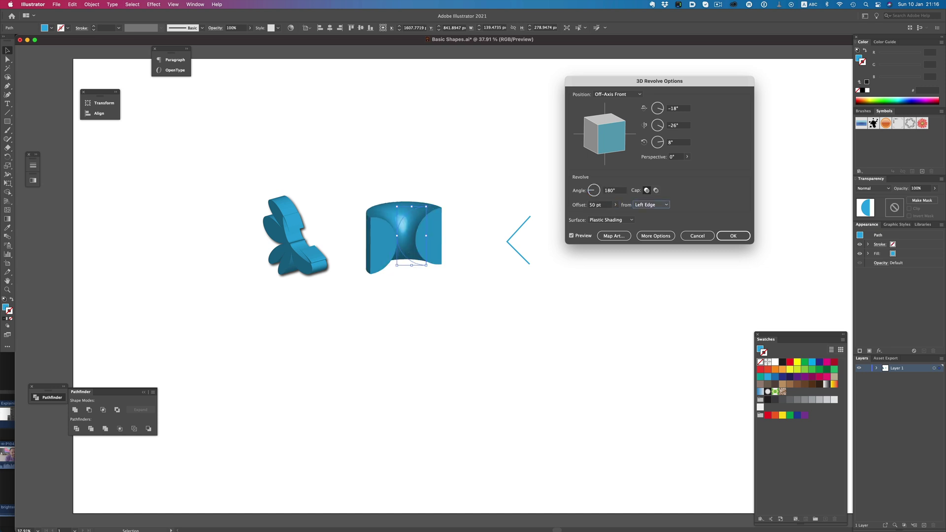
pyautogui.hotkey('shift', 'Tab')
pyautogui.write('200')
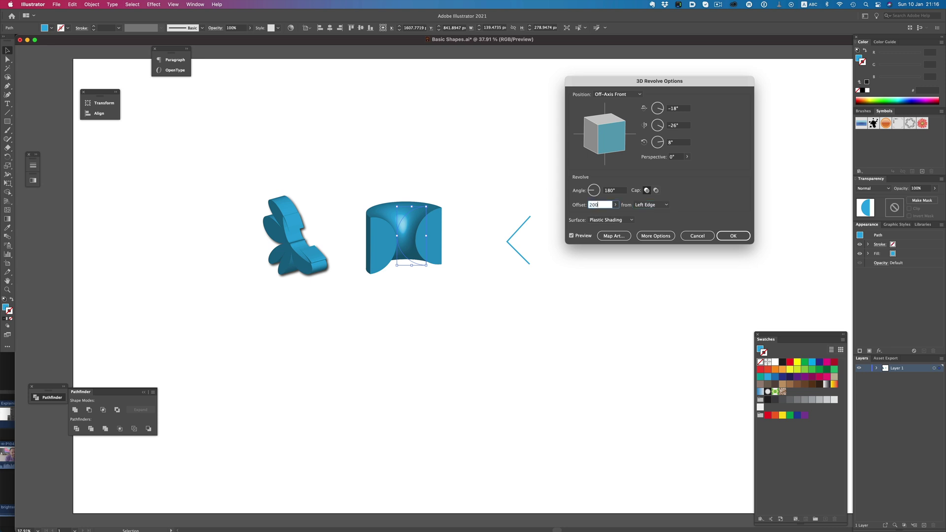
pyautogui.press('Tab')
pyautogui.press('Return')
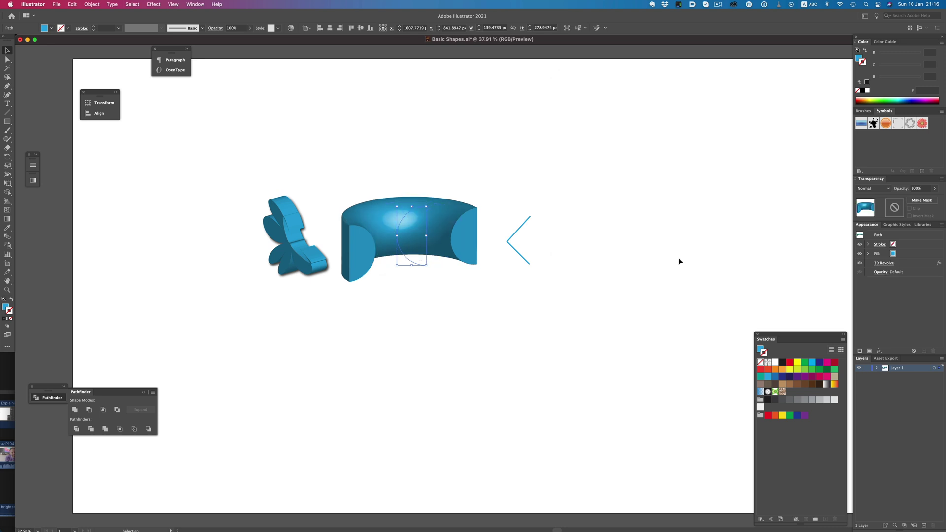
pyautogui.click(596, 231)
pyautogui.click(527, 225)
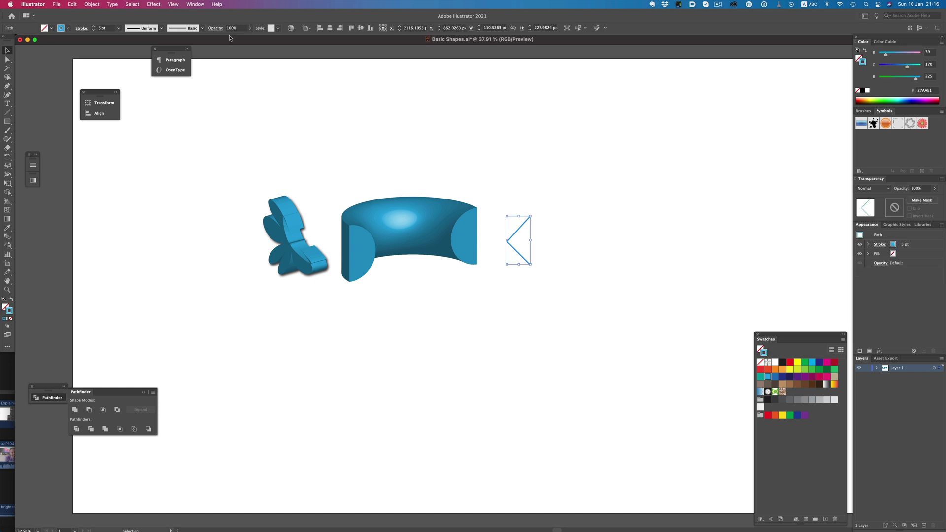
# Apply 3D Rotate to the chevron at a custom tilted angle, then deselect it.
pyautogui.click(153, 4)
pyautogui.moveTo(177, 58)
pyautogui.click(278, 73)
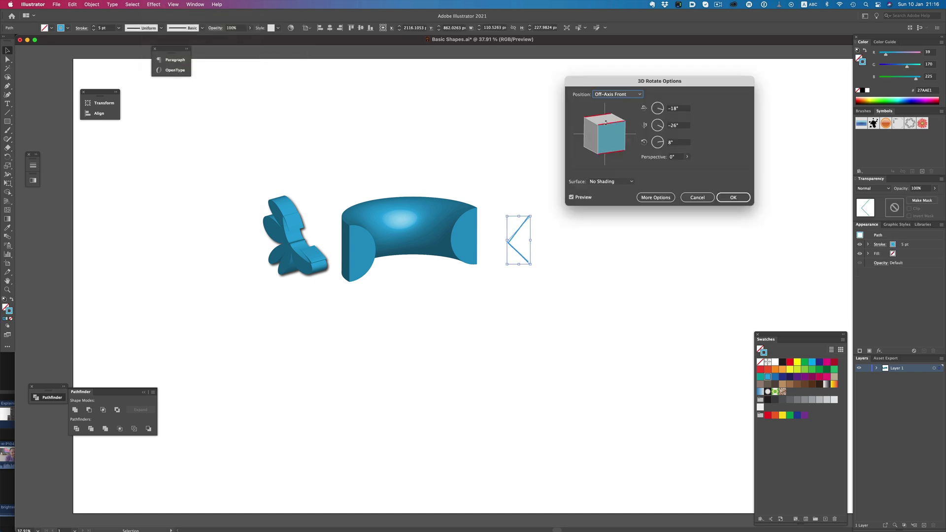
pyautogui.moveTo(608, 122)
pyautogui.mouseDown()
pyautogui.moveTo(607, 133)
pyautogui.moveTo(591, 123)
pyautogui.mouseUp()
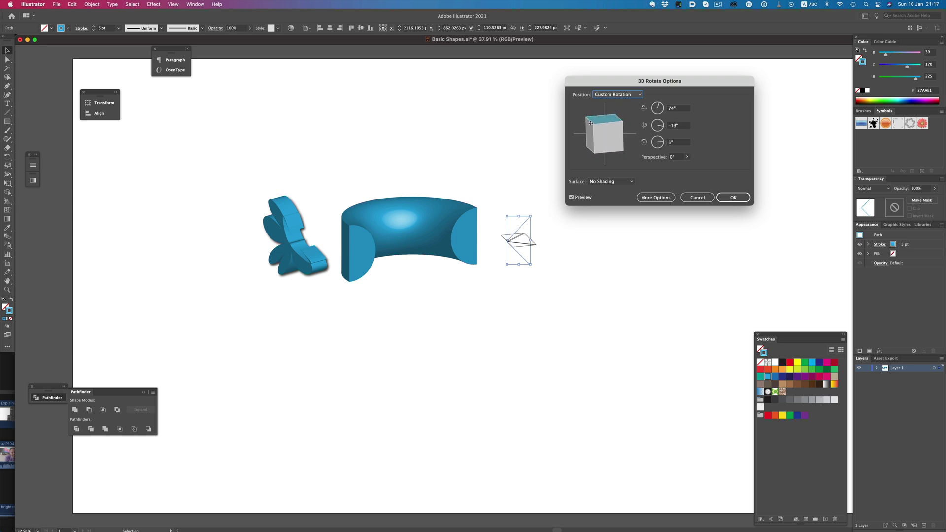
pyautogui.click(733, 197)
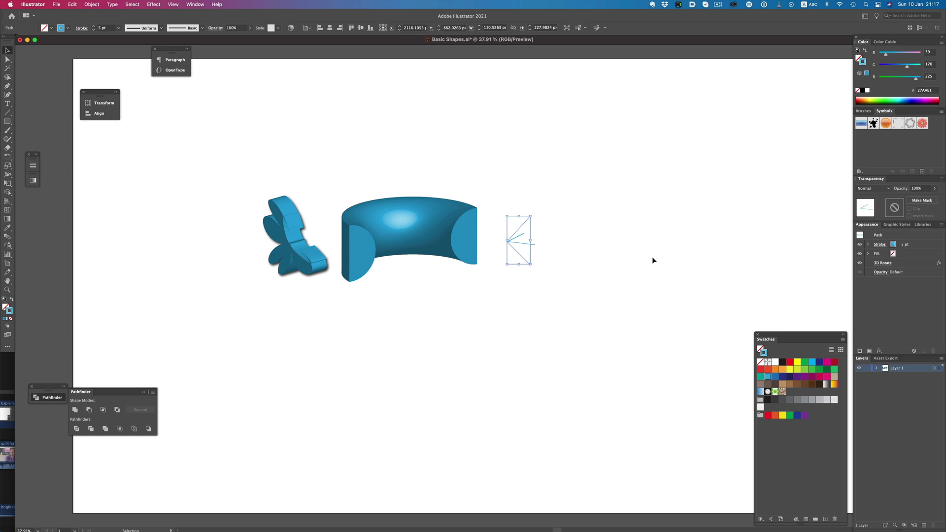
pyautogui.click(652, 258)
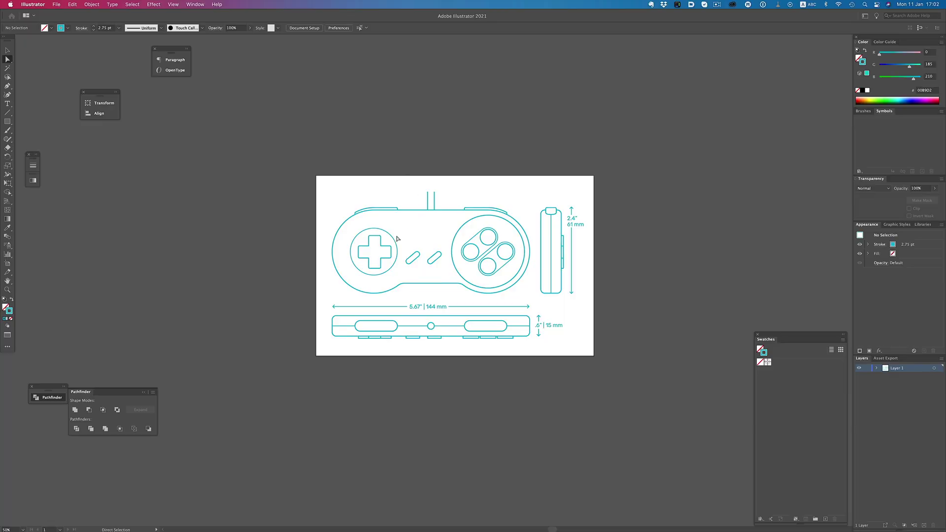
# Draw a circle over the d-pad ring and move it left off the artboard.
pyautogui.click(396, 240)
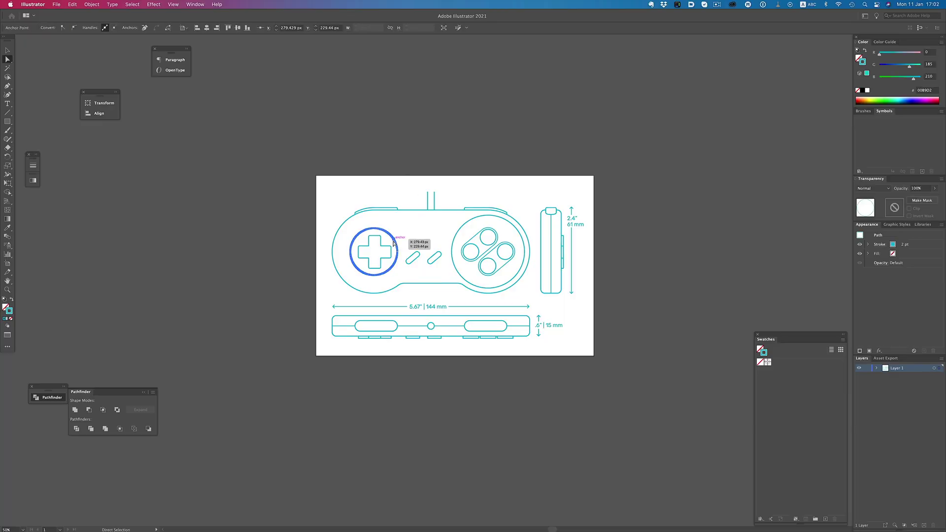
pyautogui.click(414, 211)
pyautogui.click(403, 149)
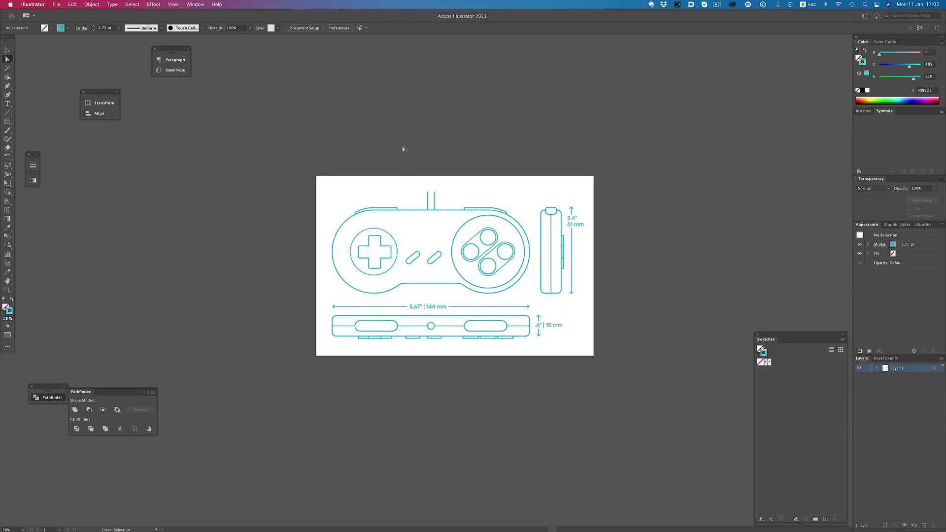
pyautogui.press('l')
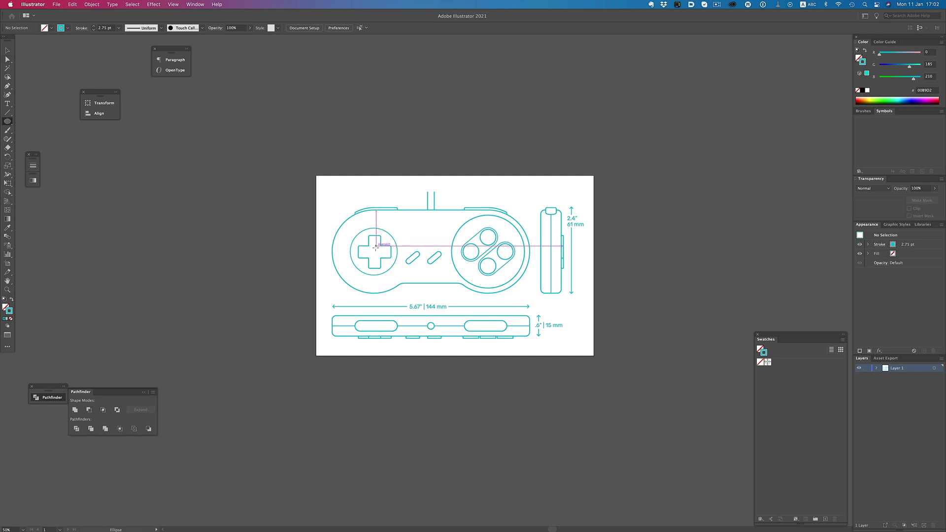
pyautogui.moveTo(374, 251); pyautogui.dragTo(394, 275)
pyautogui.press('v')
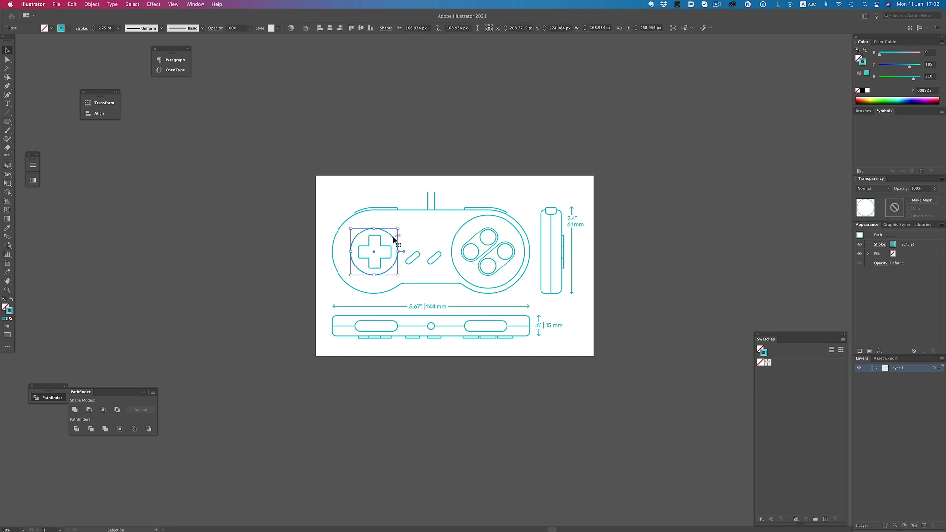
pyautogui.moveTo(393, 240); pyautogui.dragTo(285, 239)
# Delete the stray rectangle over the right buttons and move the diagonal pill above the artboard.
pyautogui.press('a')
pyautogui.moveTo(478, 248); pyautogui.dragTo(479, 144)
pyautogui.press('Delete')
pyautogui.press('v')
pyautogui.click(481, 243)
pyautogui.click(323, 207)
# Compare the new circle's stroke with the d-pad ring, then deselect.
pyautogui.press('a')
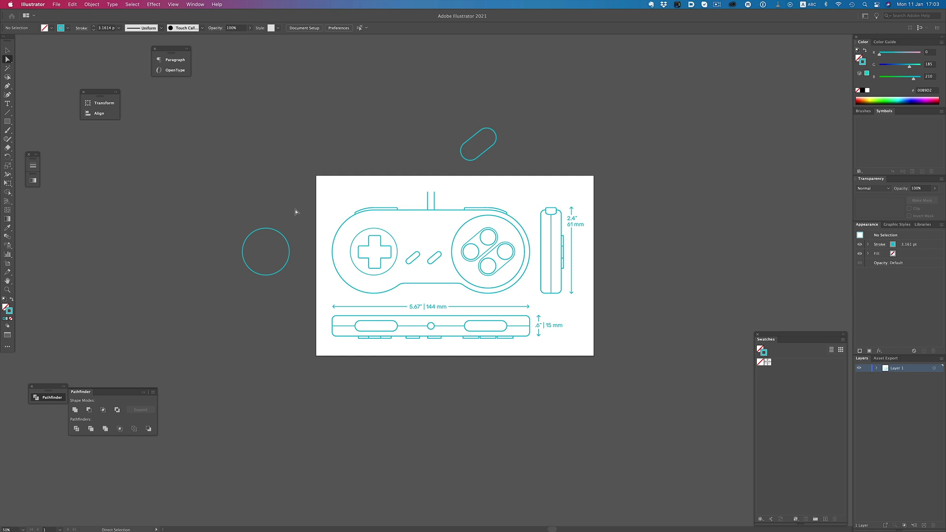
pyautogui.click(287, 241)
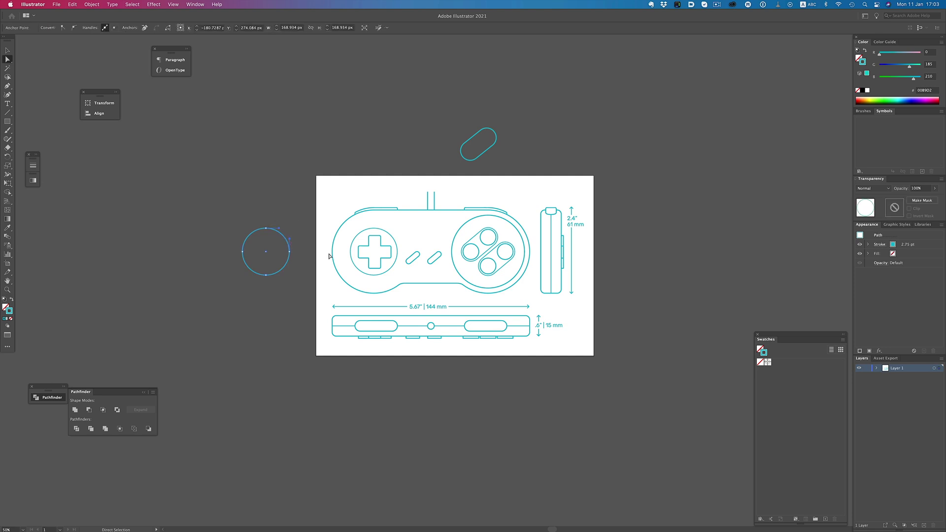
pyautogui.click(391, 237)
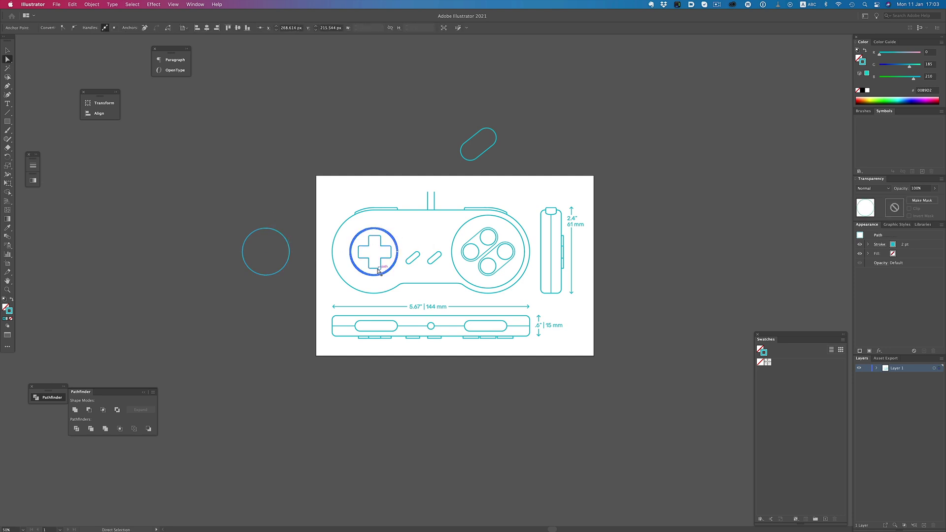
pyautogui.click(291, 157)
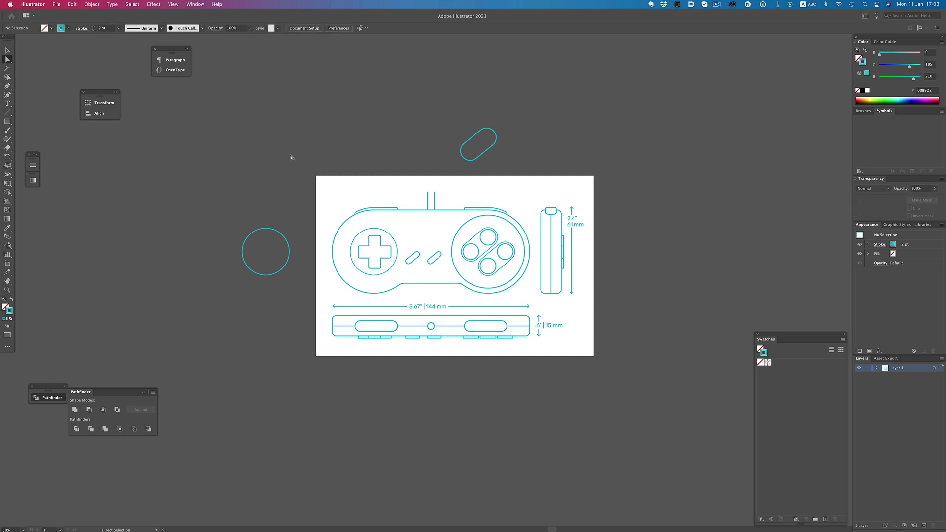
# Simplify the controller body outline via Object > Path > Simplify, keeping 18 points.
pyautogui.click(411, 211)
pyautogui.press('v')
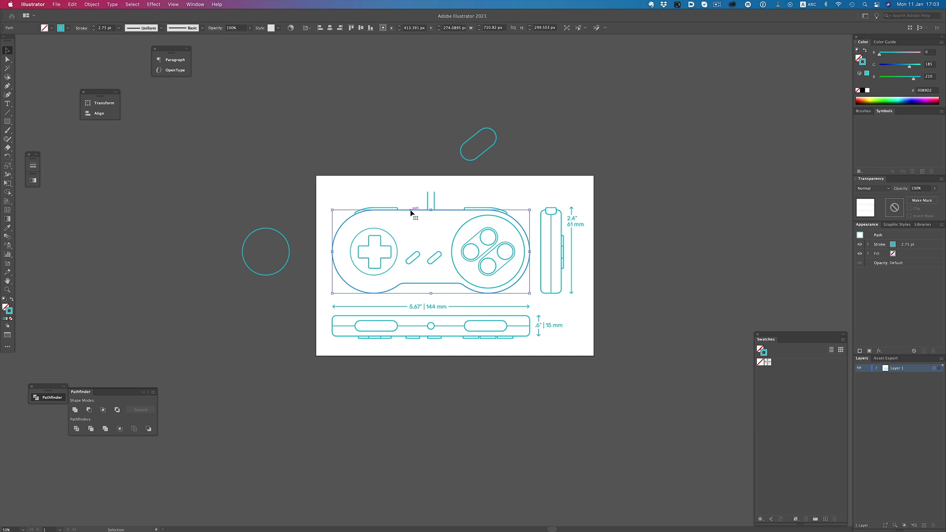
pyautogui.click(89, 5)
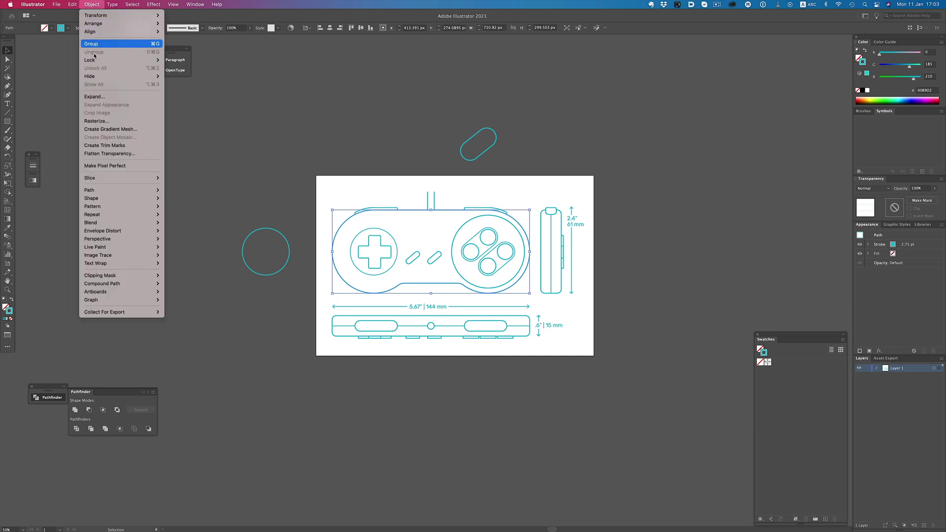
pyautogui.moveTo(145, 190)
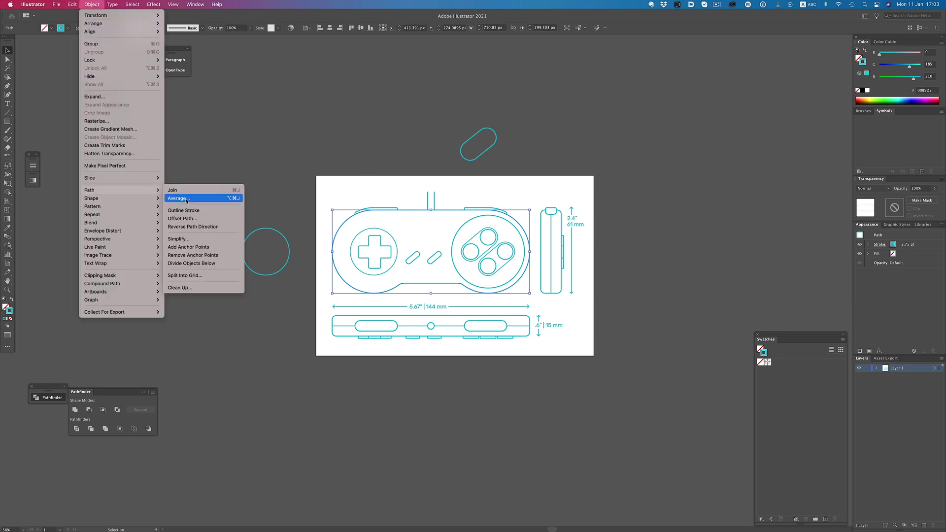
pyautogui.click(206, 240)
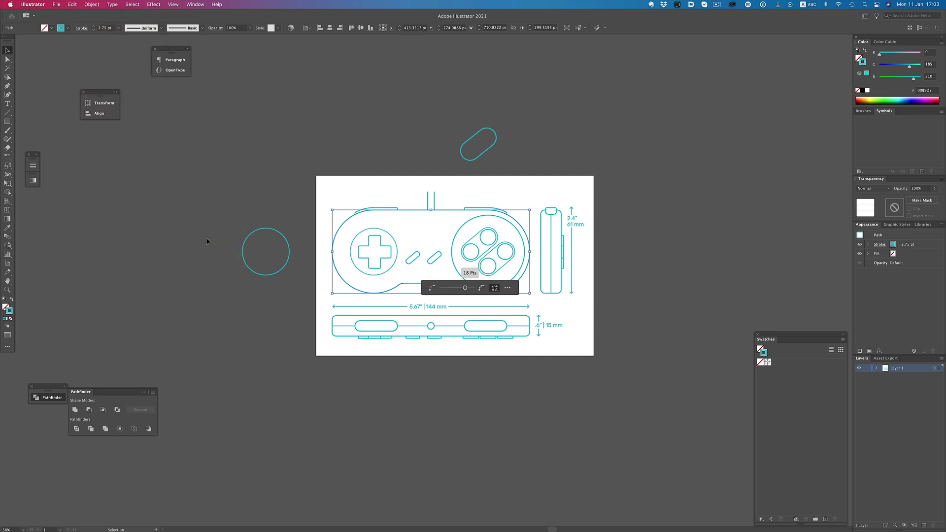
pyautogui.click(495, 289)
pyautogui.click(495, 289)
pyautogui.click(392, 145)
pyautogui.press('a')
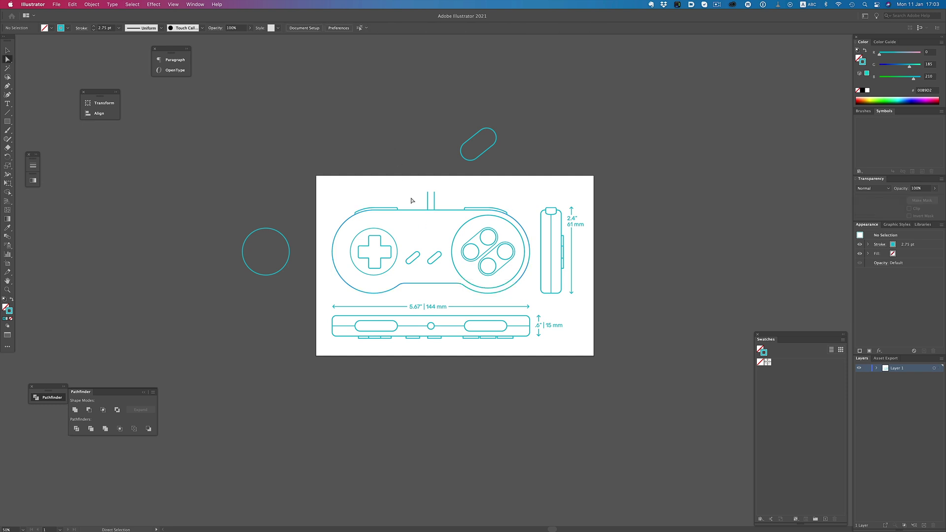
pyautogui.click(414, 211)
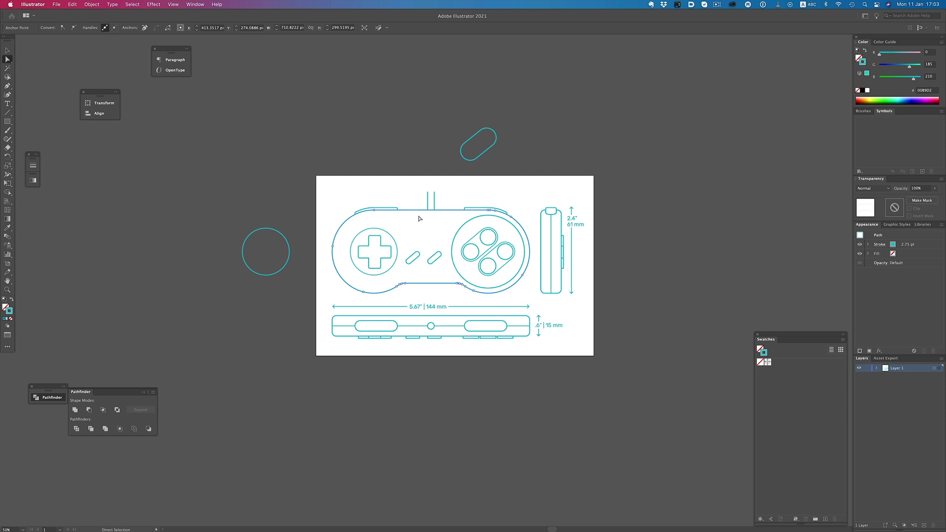
pyautogui.click(403, 149)
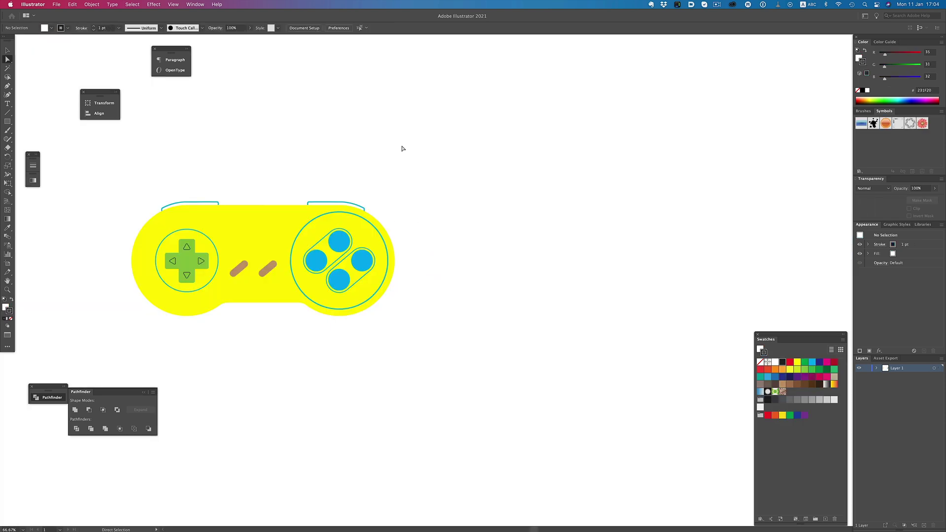
# Place a copy of the whole controller artwork to the right.
pyautogui.press('v')
pyautogui.moveTo(116, 184); pyautogui.dragTo(414, 352)
pyautogui.moveTo(251, 235); pyautogui.dragTo(583, 231)
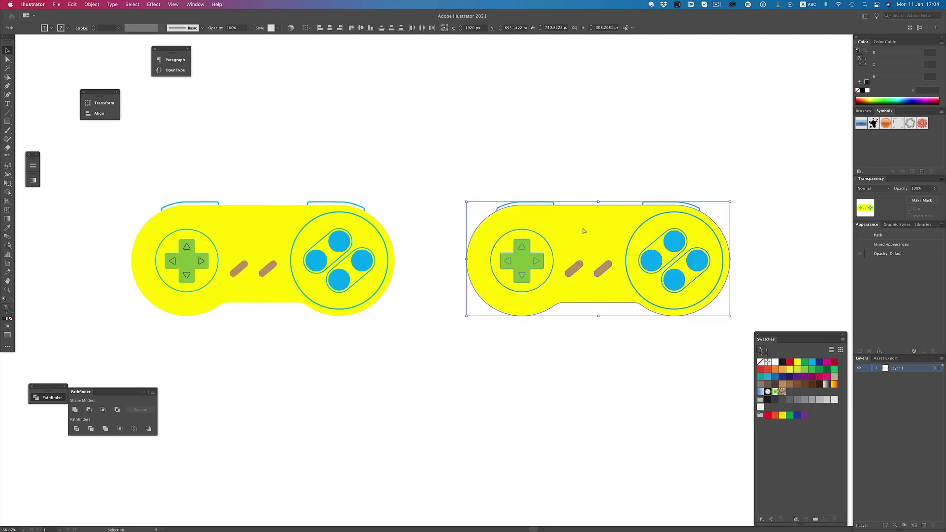
# Marquee-select the entire left controller group.
pyautogui.moveTo(408, 155); pyautogui.dragTo(118, 361)
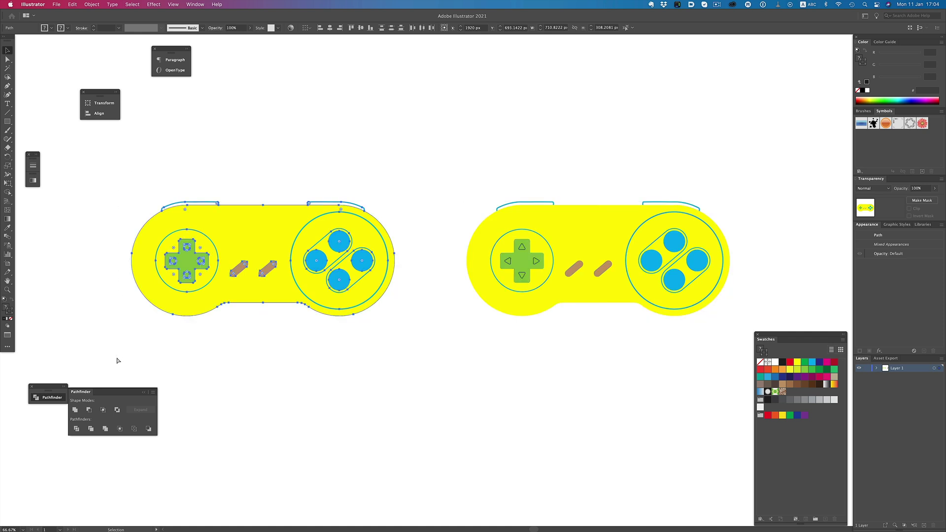
pyautogui.click(549, 122)
pyautogui.press('a')
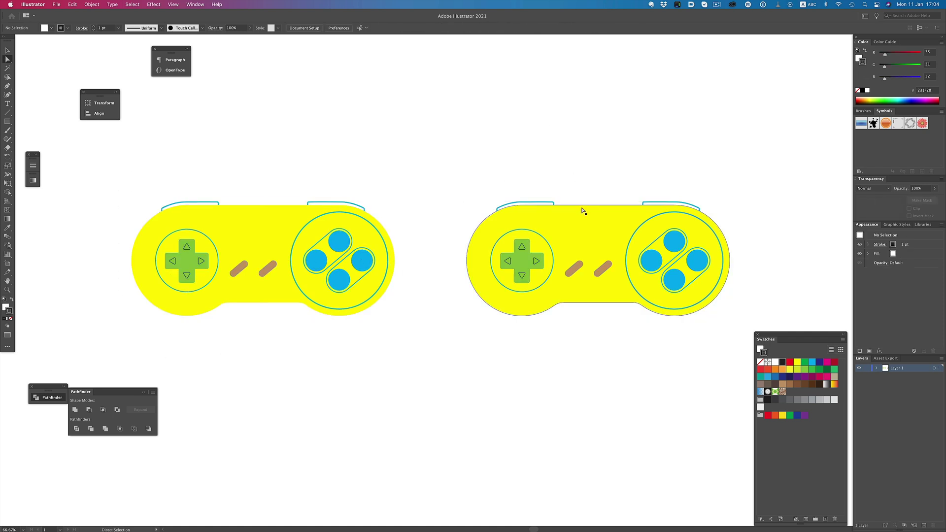
pyautogui.press('v')
pyautogui.click(577, 217)
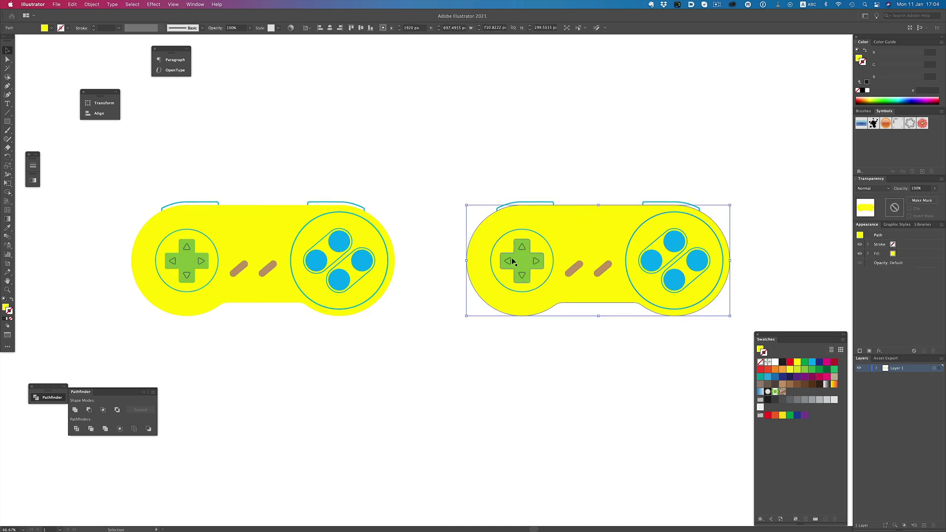
pyautogui.moveTo(127, 177); pyautogui.dragTo(365, 325)
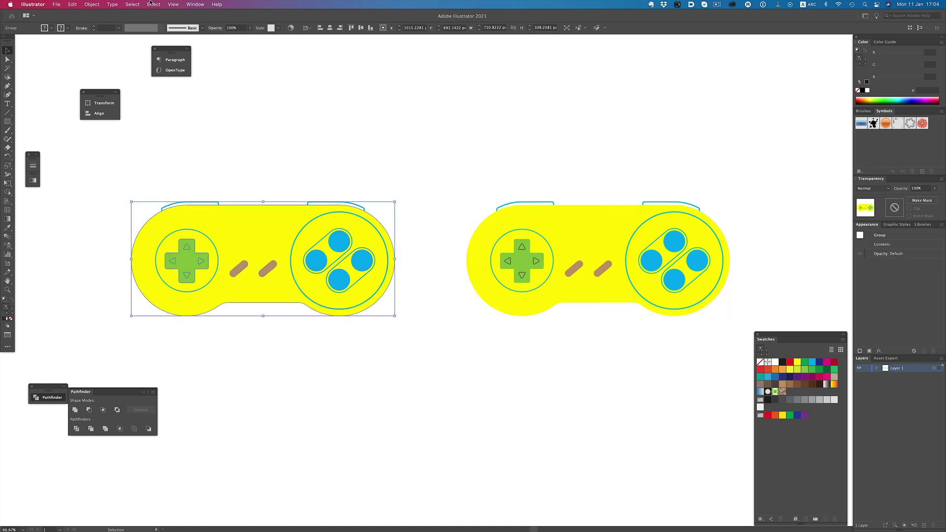
pyautogui.click(152, 4)
# Apply 3D Extrude & Bevel to the left controller with the Isometric Top position.
pyautogui.moveTo(197, 52)
pyautogui.click(279, 54)
pyautogui.click(354, 83)
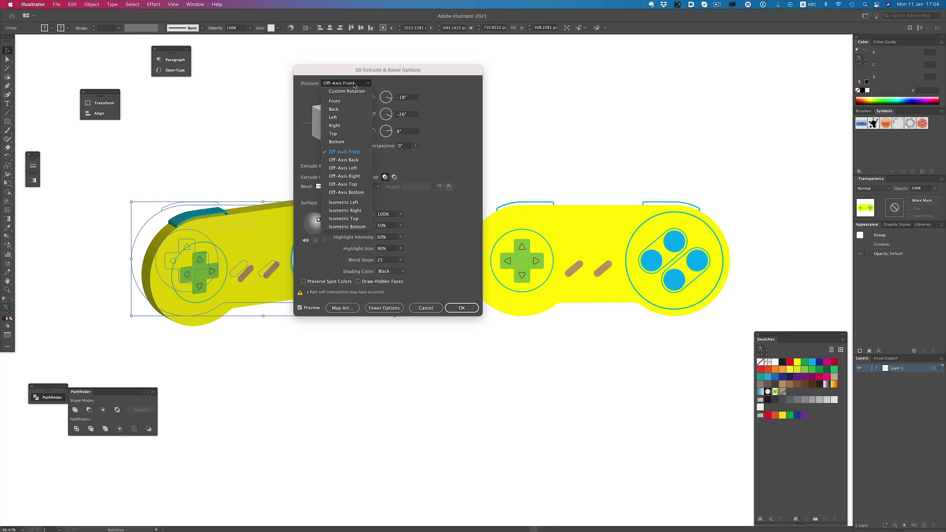
pyautogui.click(355, 220)
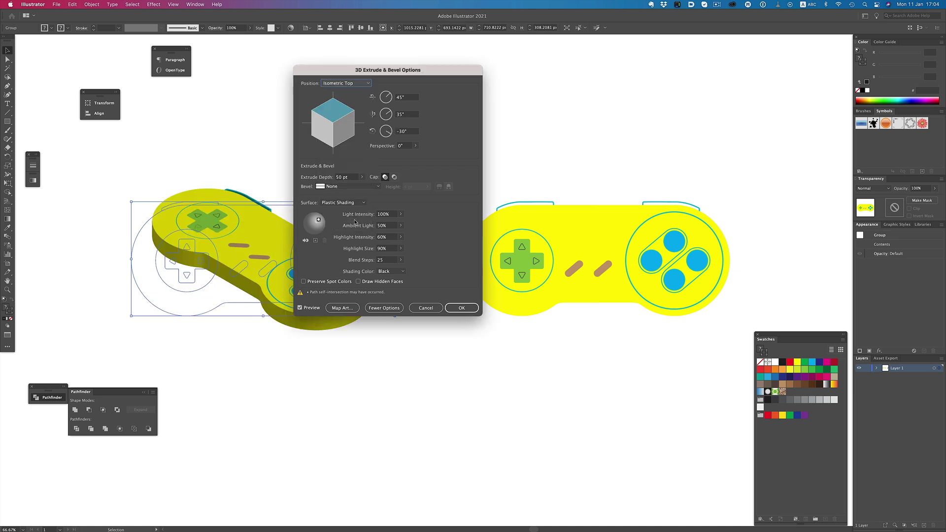
pyautogui.moveTo(399, 66); pyautogui.dragTo(490, 73)
# Change the rotation angles to -35° and 30°, then apply the extrusion and deselect.
pyautogui.click(497, 123)
pyautogui.moveTo(498, 123); pyautogui.dragTo(475, 123)
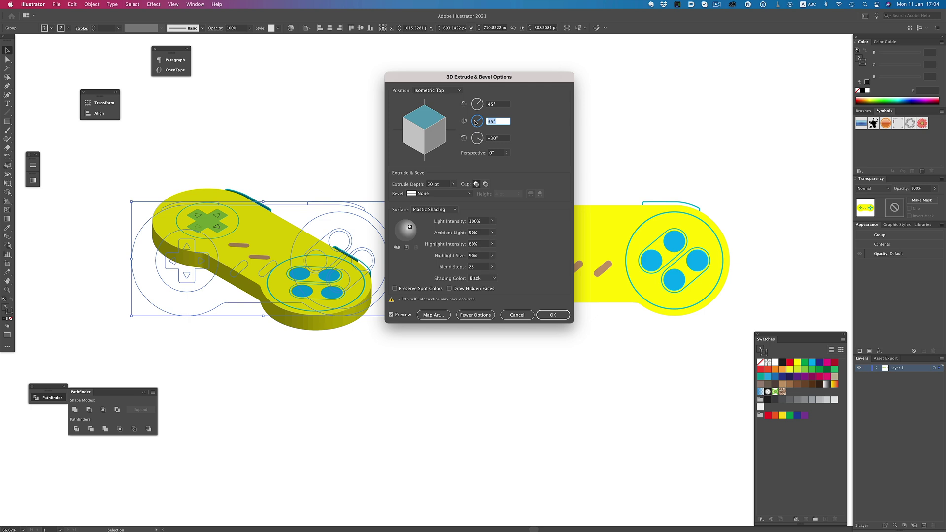
pyautogui.write('-35')
pyautogui.press('Tab')
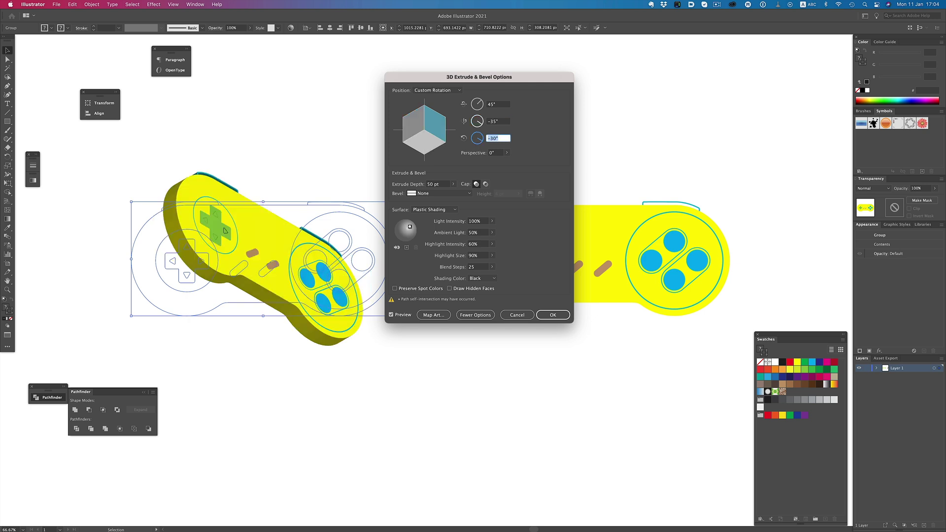
pyautogui.write('30')
pyautogui.press('Tab')
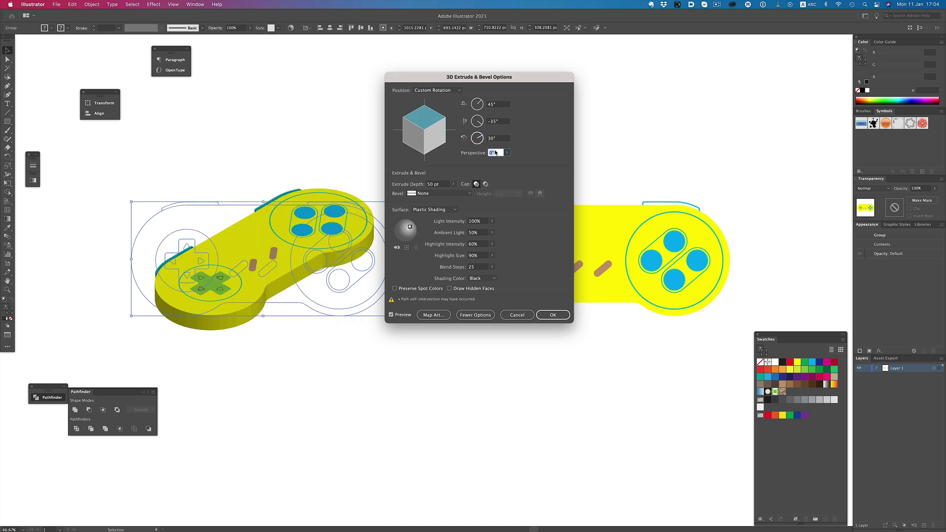
pyautogui.click(560, 315)
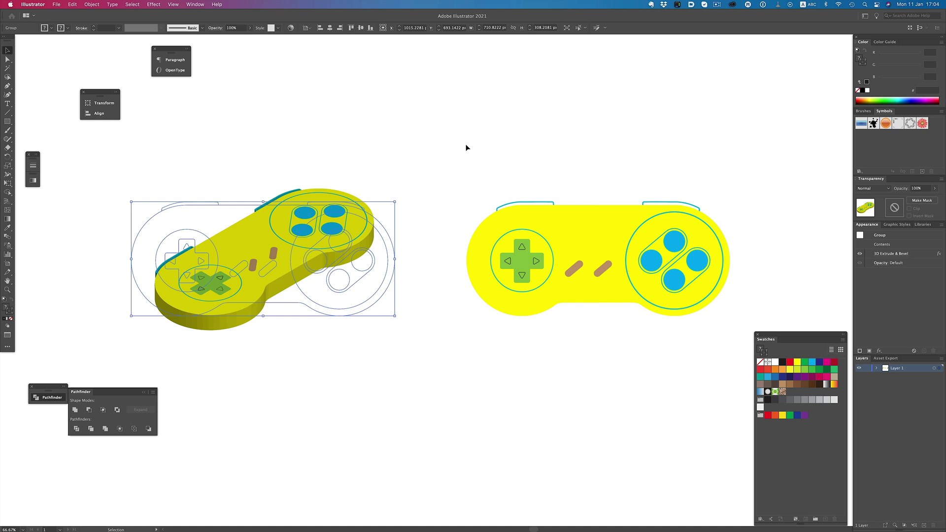
pyautogui.click(467, 153)
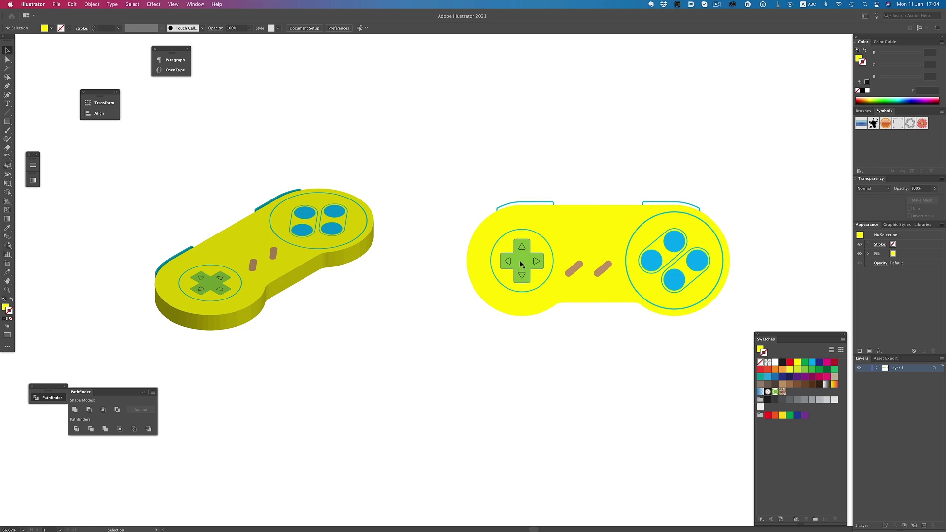
# Select the right controller's body and parts and extrude them with the isometric position preset.
pyautogui.click(542, 284)
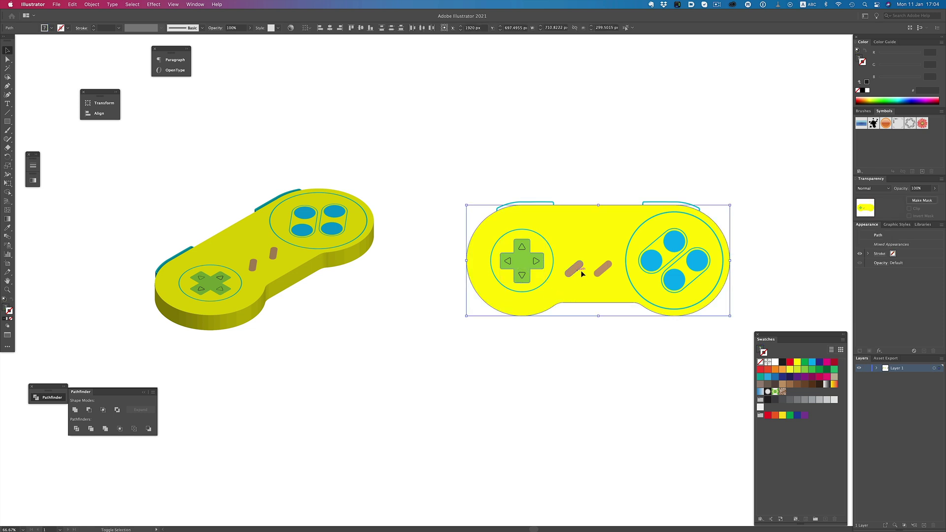
pyautogui.keyDown('shift'); pyautogui.click(655, 266); pyautogui.keyUp('shift')
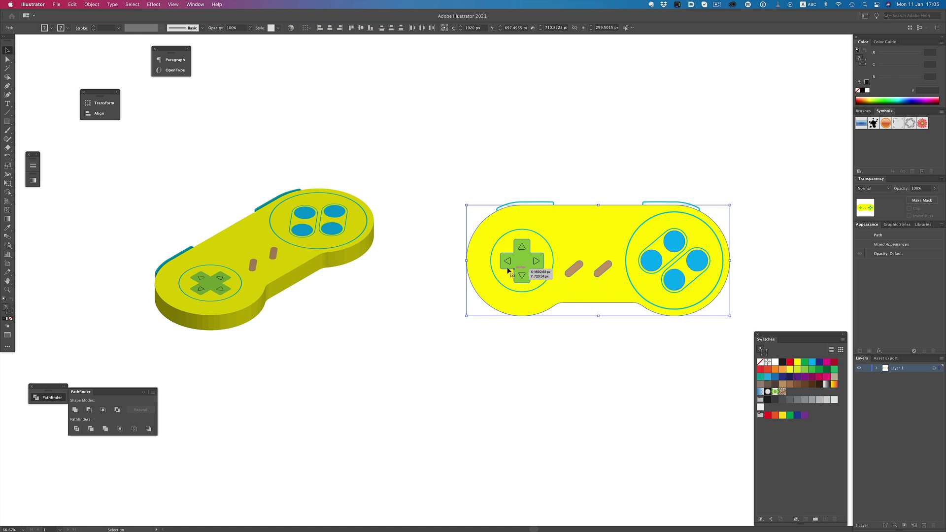
pyautogui.click(153, 3)
pyautogui.moveTo(187, 56)
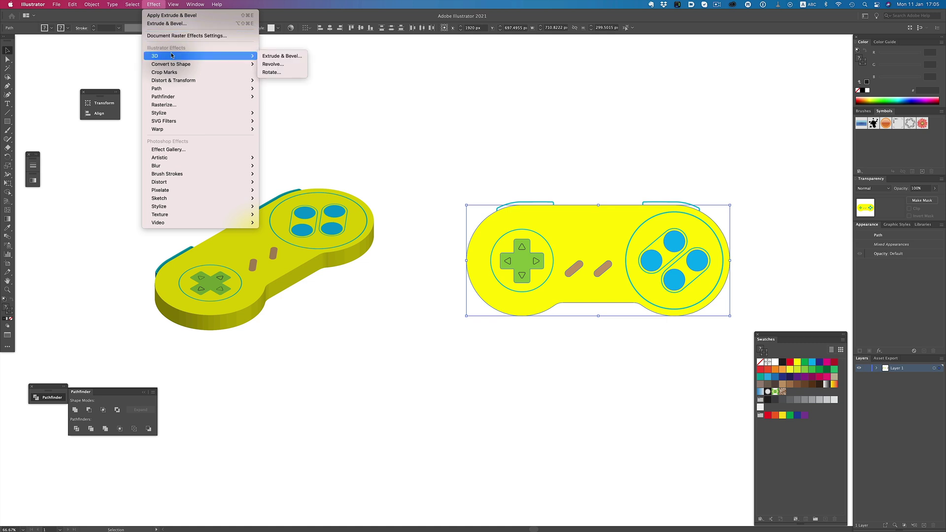
pyautogui.click(280, 55)
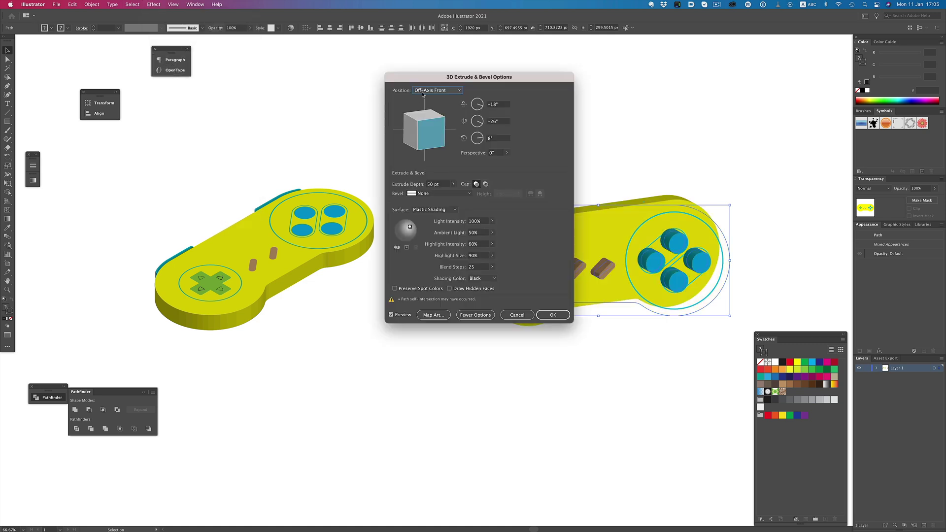
pyautogui.click(437, 91)
pyautogui.click(431, 251)
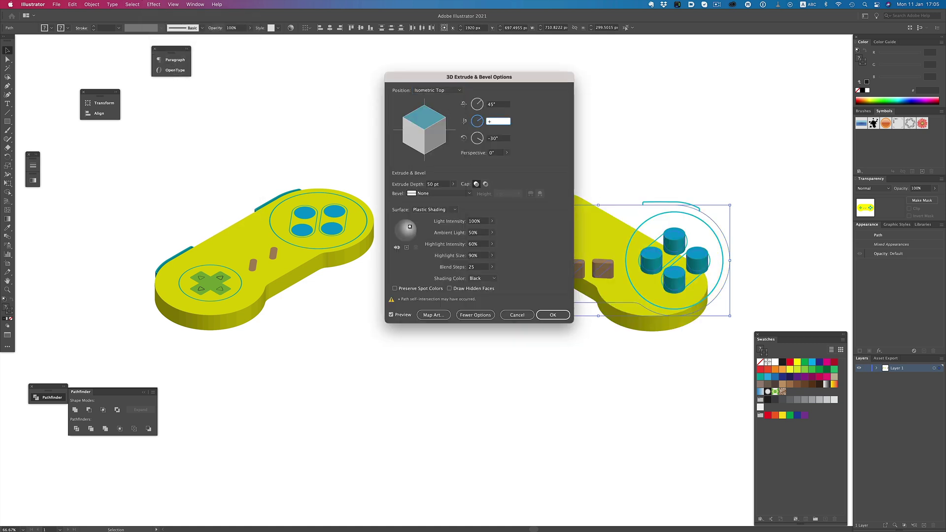
pyautogui.click(553, 315)
pyautogui.moveTo(547, 241); pyautogui.dragTo(493, 314)
# Move the four blue cylinders, the green cross and a brown peg onto the lower controller.
pyautogui.click(683, 290)
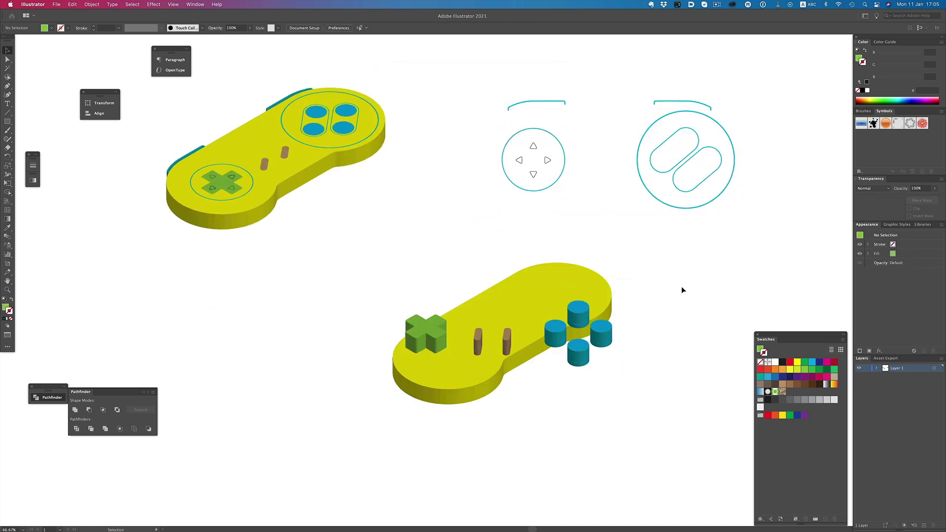
pyautogui.click(573, 314)
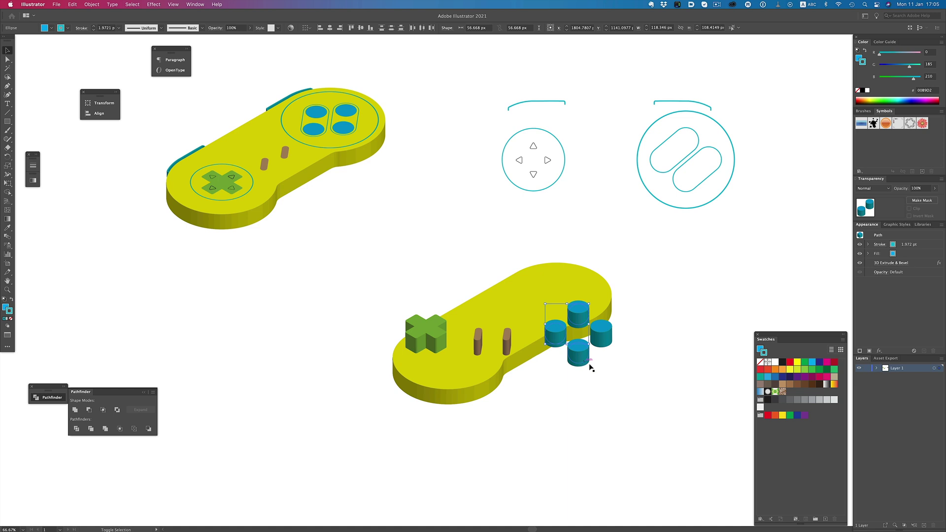
pyautogui.click(646, 376)
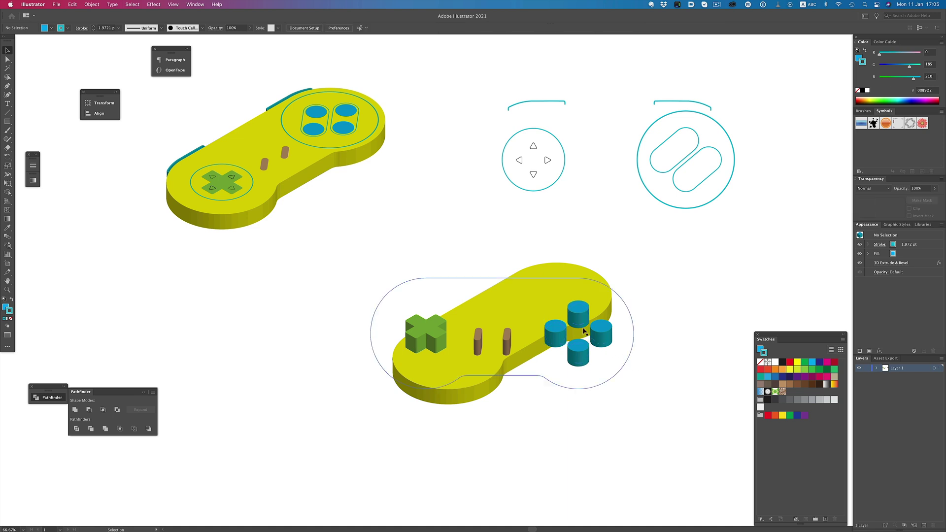
pyautogui.click(568, 346)
pyautogui.keyDown('shift'); pyautogui.click(578, 355); pyautogui.keyUp('shift')
pyautogui.keyDown('shift'); pyautogui.click(601, 333); pyautogui.keyUp('shift')
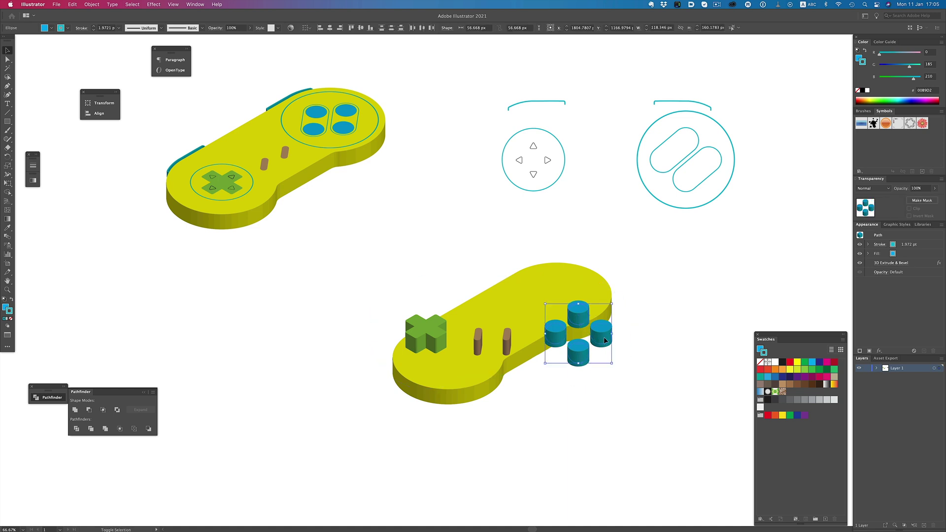
pyautogui.moveTo(600, 335); pyautogui.dragTo(586, 316)
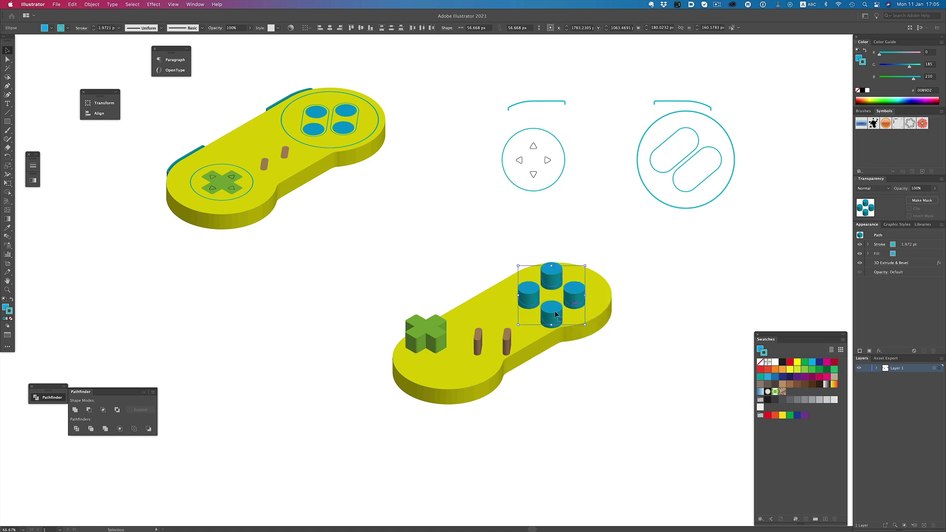
pyautogui.moveTo(417, 327); pyautogui.dragTo(453, 355)
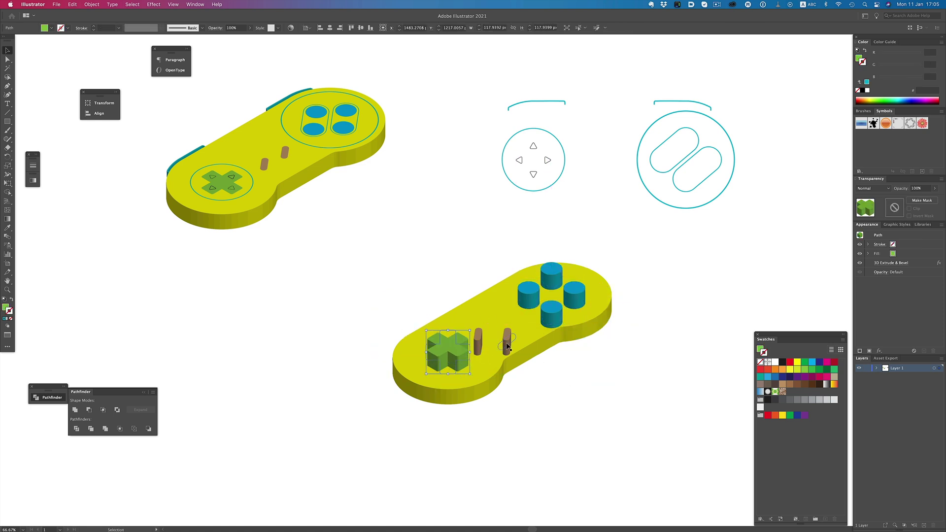
pyautogui.moveTo(507, 342)
pyautogui.mouseDown()
pyautogui.moveTo(509, 327)
pyautogui.moveTo(492, 336)
pyautogui.mouseUp()
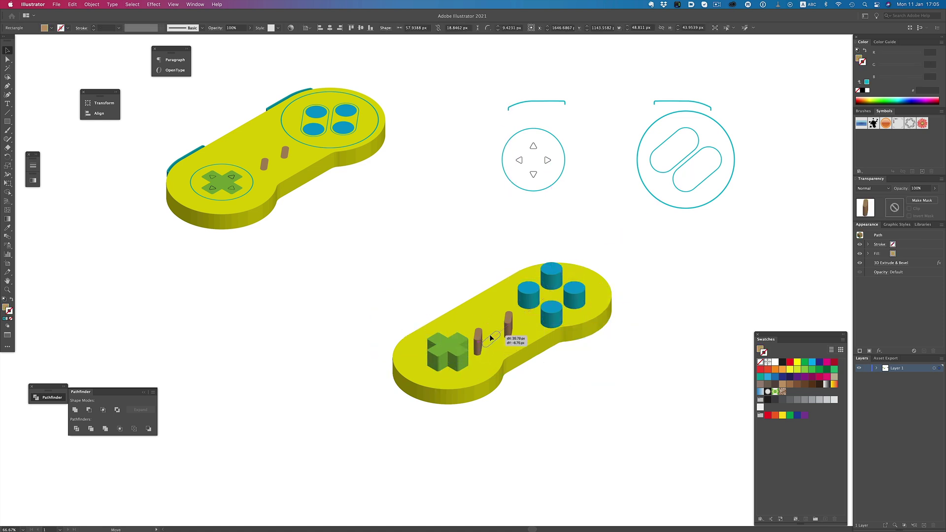
# Select the cross, both pegs and the blue cylinders and set their Extrude Depth to 25 pt.
pyautogui.click(449, 352)
pyautogui.keyDown('shift'); pyautogui.click(493, 333); pyautogui.keyUp('shift')
pyautogui.keyDown('shift'); pyautogui.click(508, 321); pyautogui.keyUp('shift')
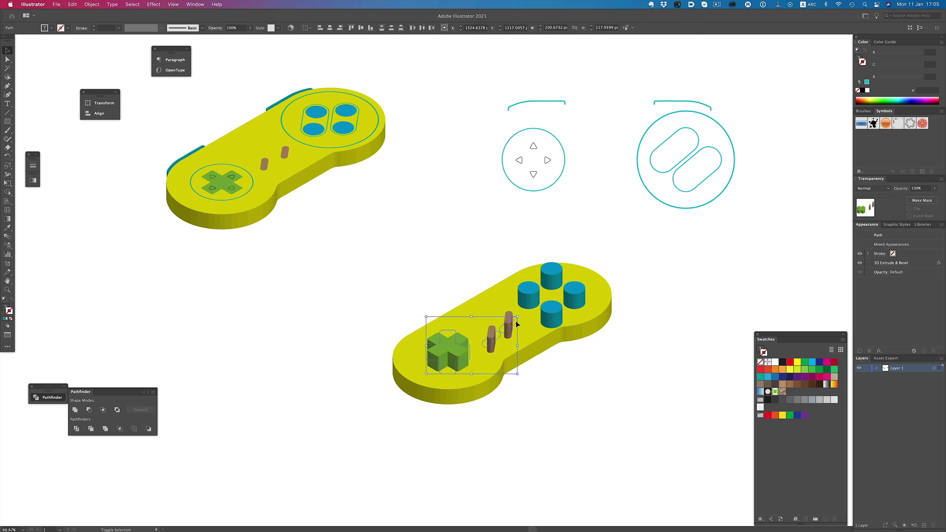
pyautogui.keyDown('shift'); pyautogui.click(548, 320); pyautogui.keyUp('shift')
pyautogui.keyDown('shift'); pyautogui.click(574, 297); pyautogui.keyUp('shift')
pyautogui.keyDown('shift'); pyautogui.click(551, 273); pyautogui.keyUp('shift')
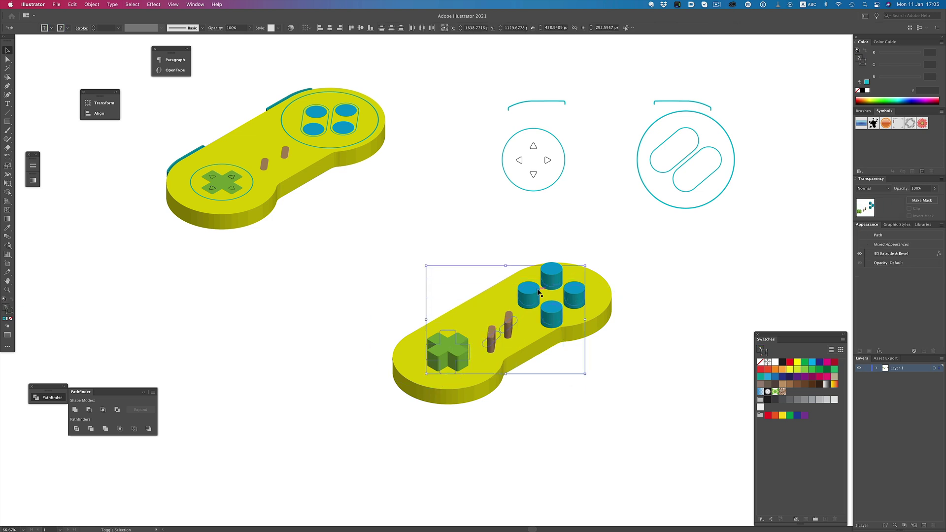
pyautogui.click(887, 254)
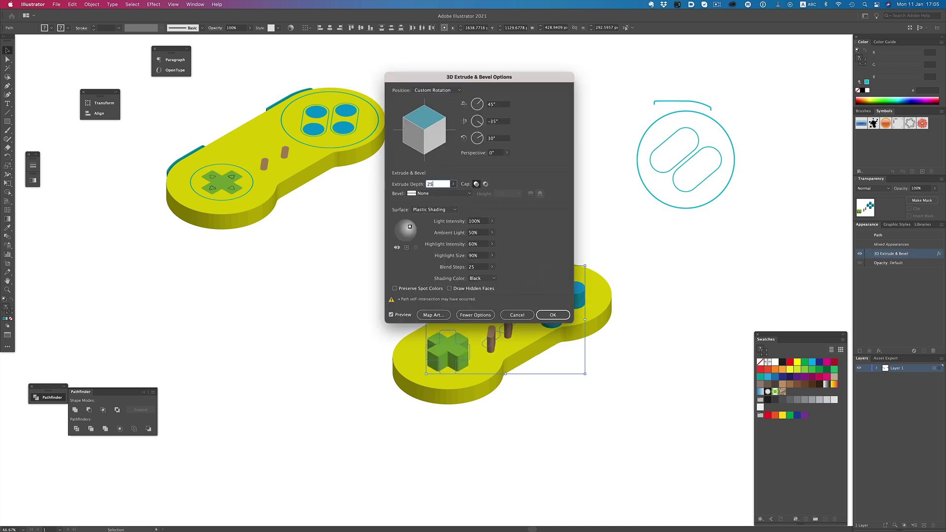
pyautogui.press('Return')
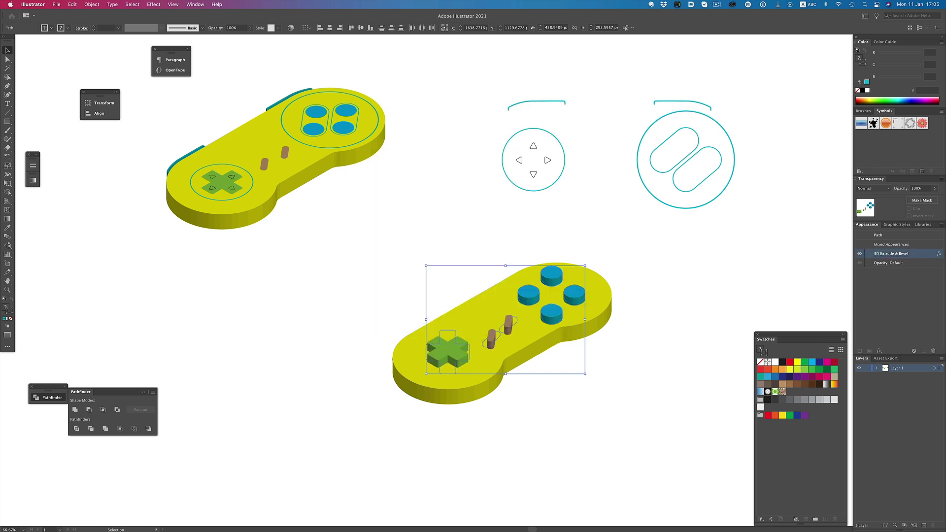
pyautogui.click(401, 265)
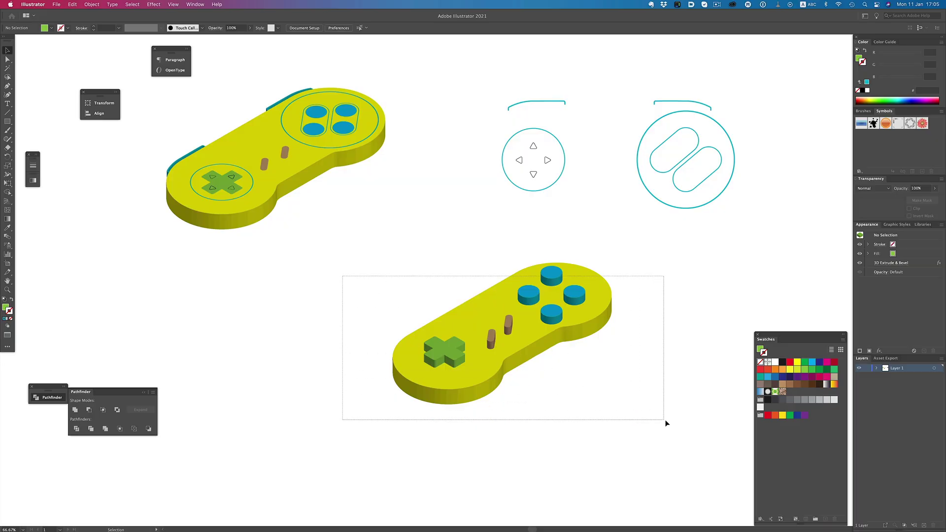
# Expand the controller's 3D appearance and inspect its paths in Outline view.
pyautogui.click(92, 5)
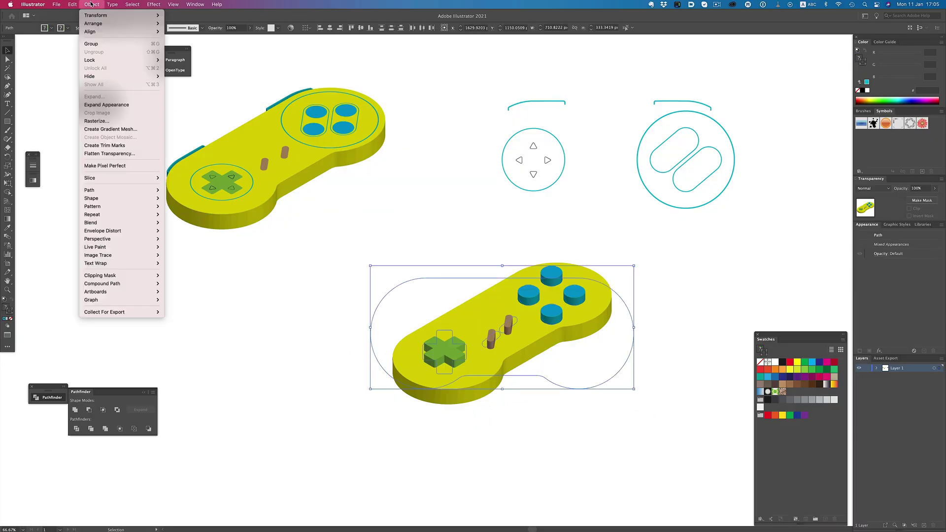
pyautogui.click(120, 105)
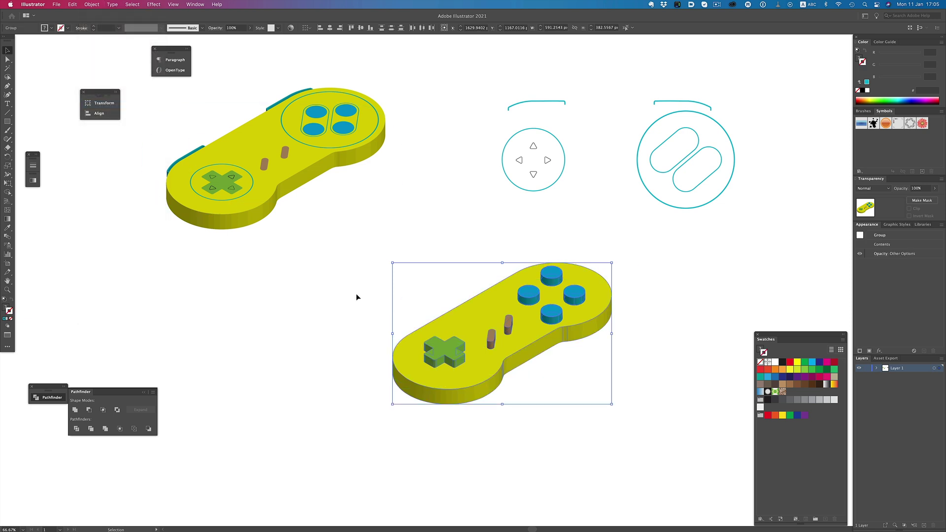
pyautogui.click(559, 382)
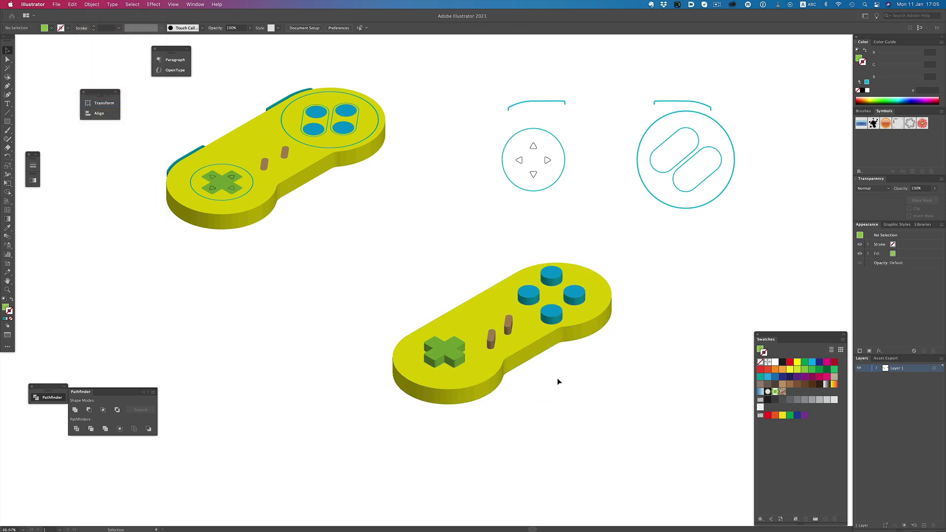
pyautogui.press('super+y')
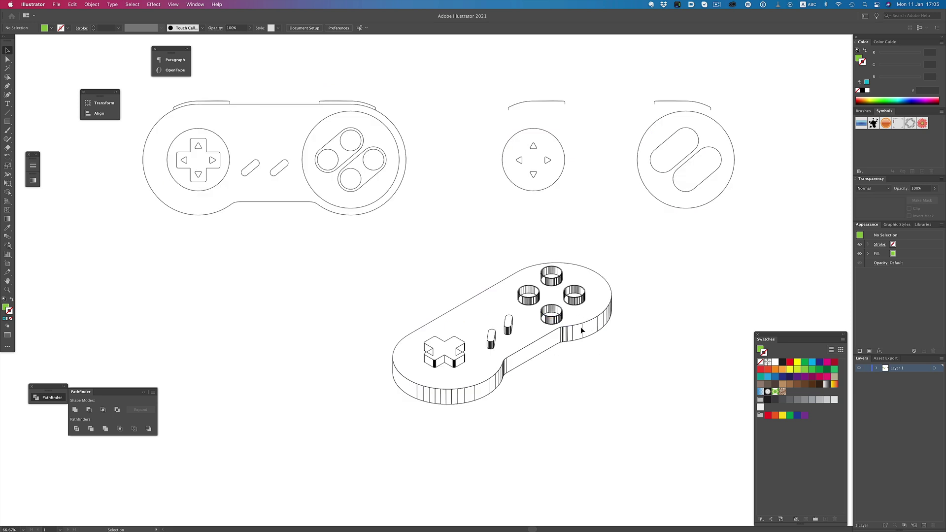
pyautogui.press('a')
pyautogui.click(569, 336)
pyautogui.click(588, 377)
pyautogui.press('super+y')
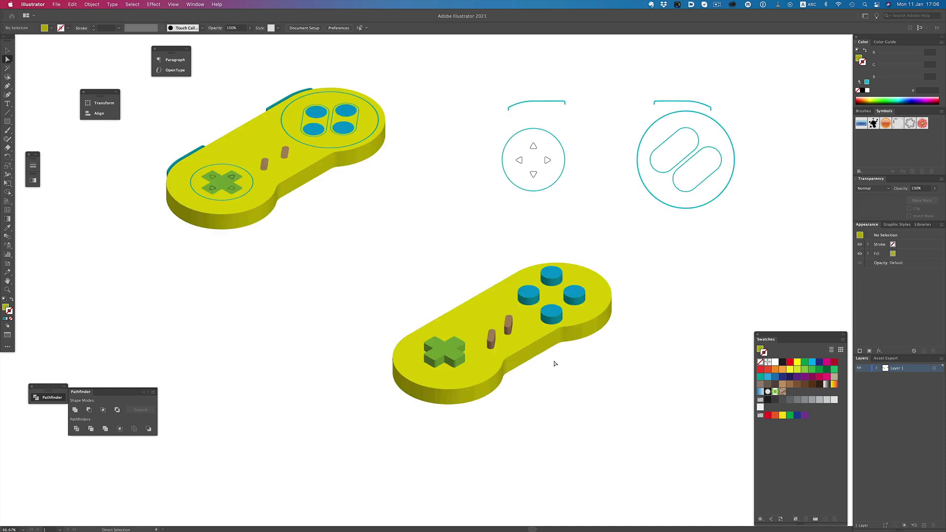
# Select the lower controller's yellow body and open its 3D Extrude & Bevel options.
pyautogui.click(554, 362)
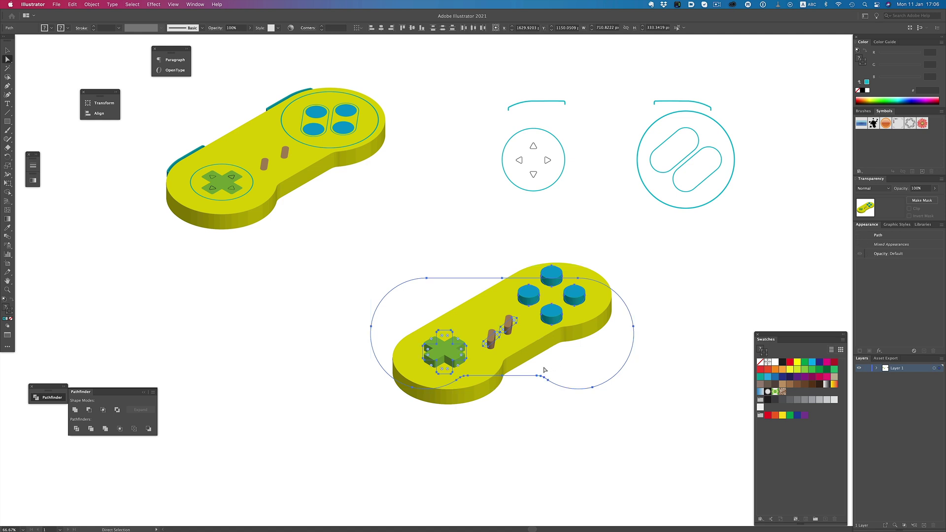
pyautogui.press('v')
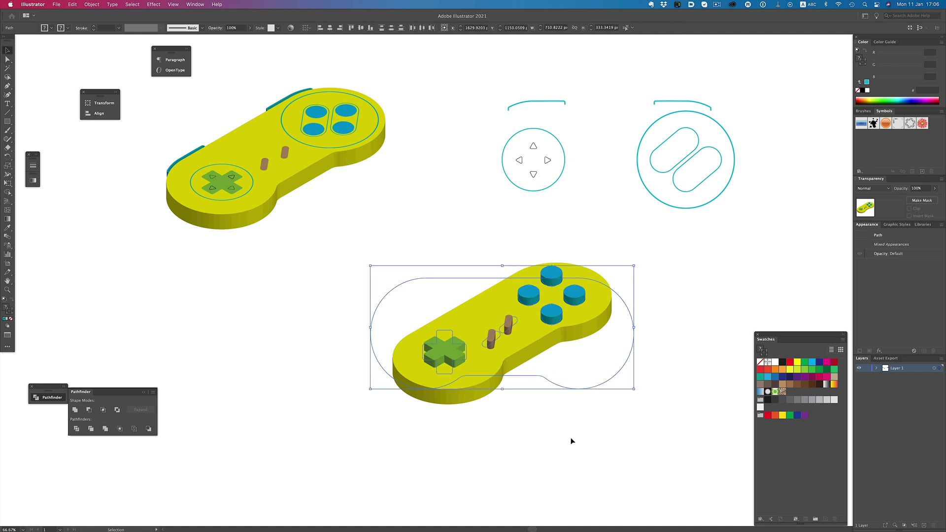
pyautogui.click(566, 433)
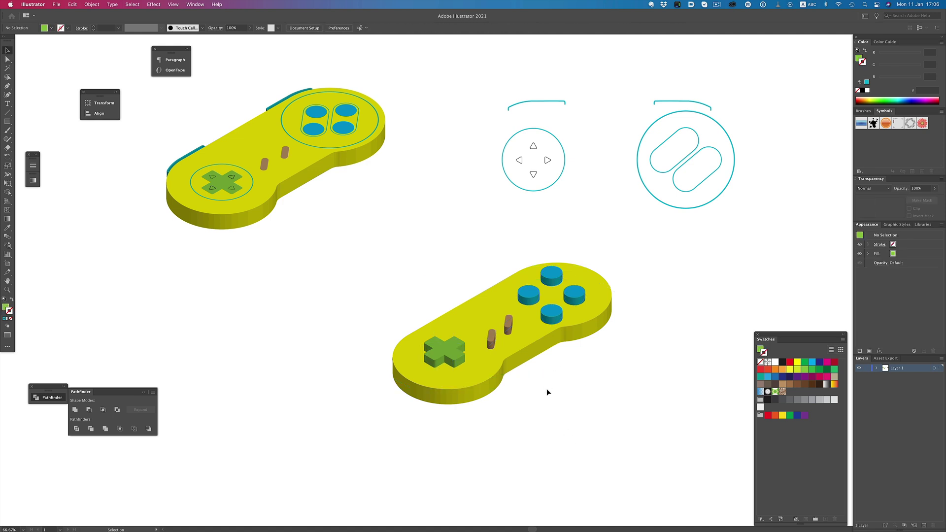
pyautogui.click(533, 348)
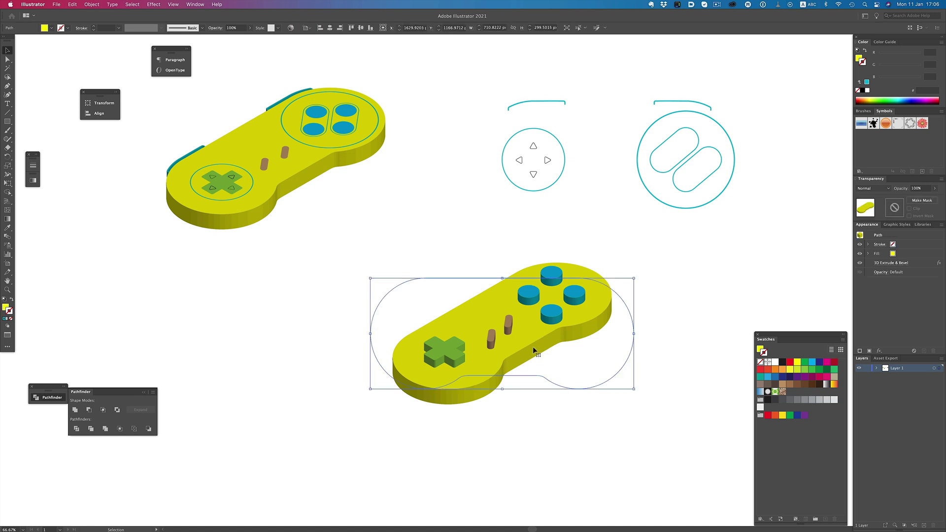
pyautogui.click(904, 264)
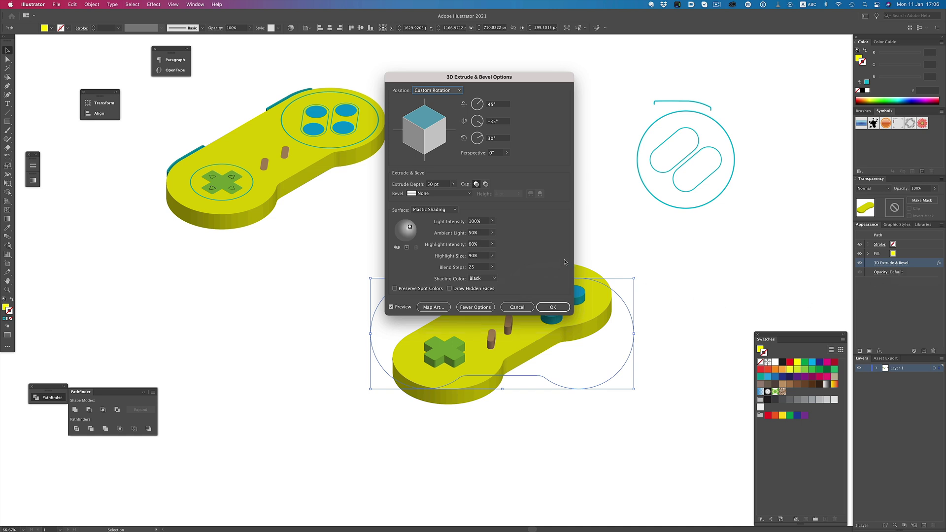
# Set the body's Blend Steps to 0, apply it, and expand its appearance.
pyautogui.click(493, 267)
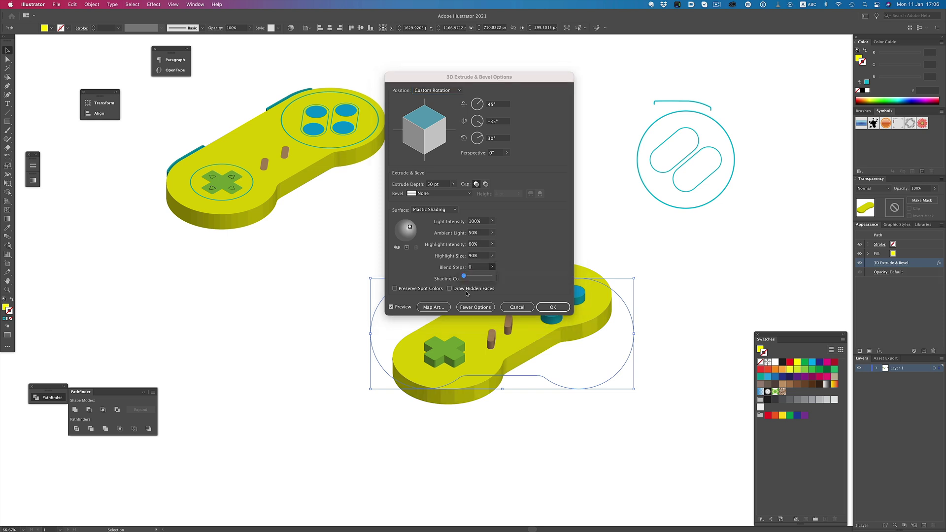
pyautogui.click(553, 307)
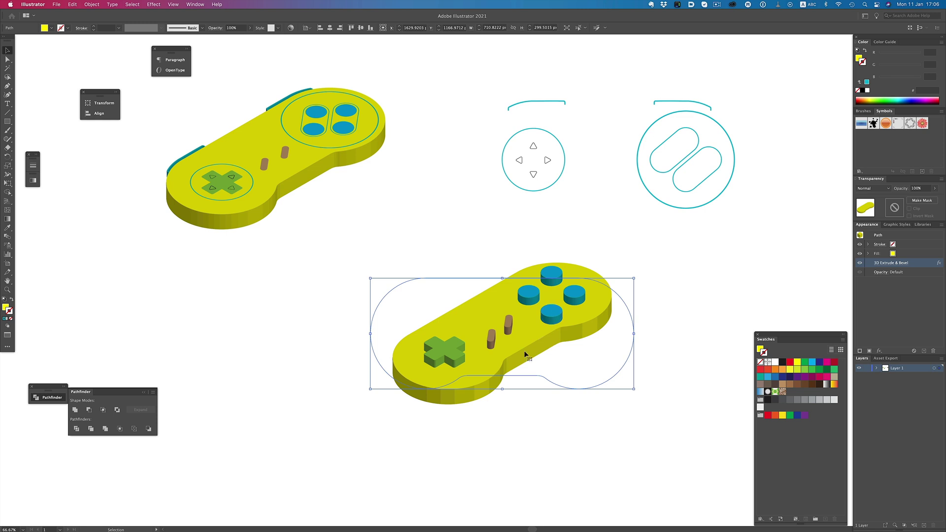
pyautogui.click(92, 4)
pyautogui.click(106, 105)
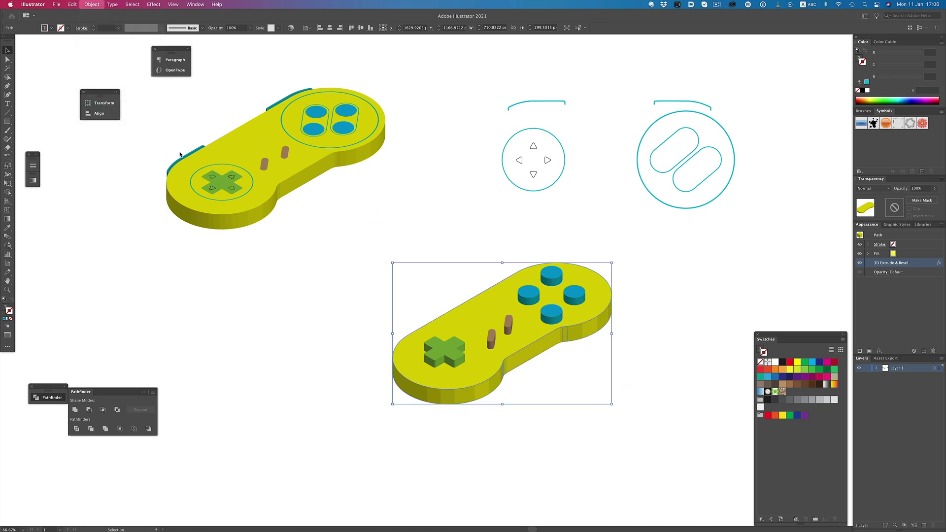
# Check the expanded body in Outline view, undo the expansion, and reopen 3D Extrude & Bevel.
pyautogui.press('a')
pyautogui.press('super+y')
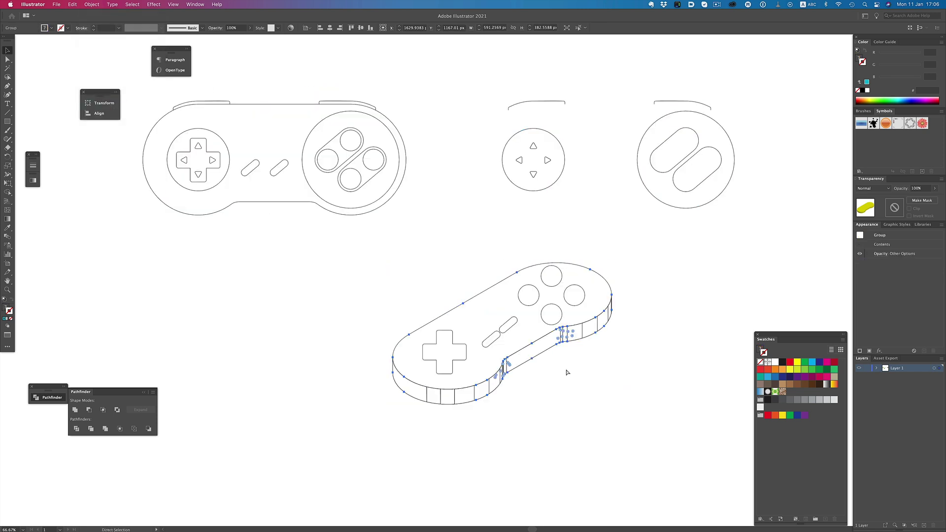
pyautogui.press('super+y')
pyautogui.press('v')
pyautogui.press('super+z')
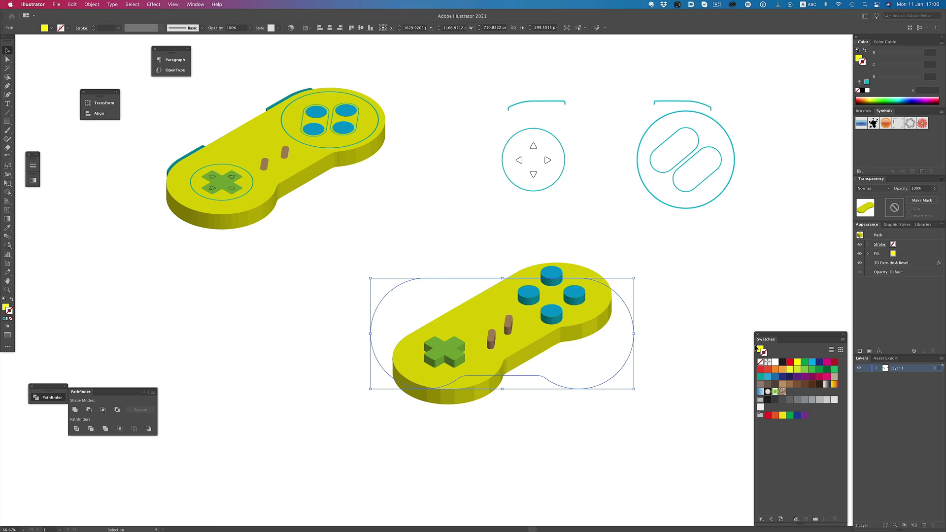
pyautogui.click(891, 264)
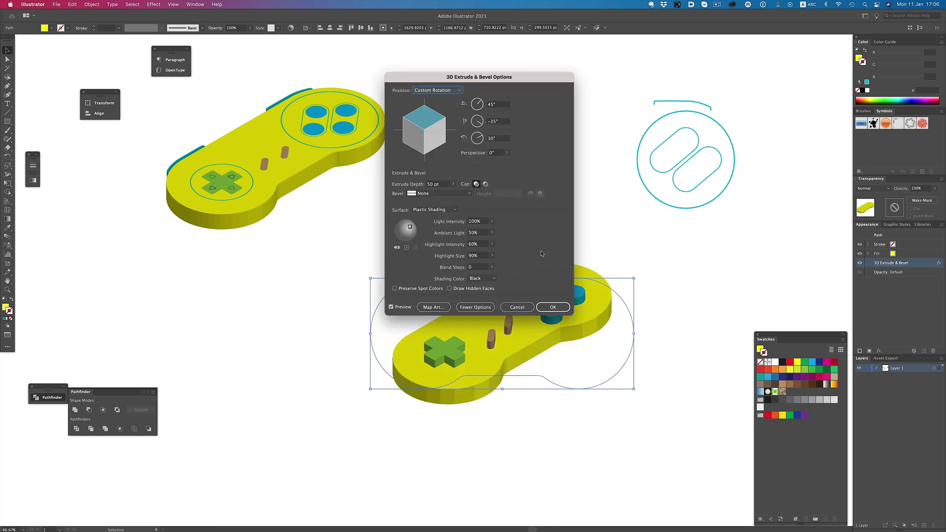
# Set the controller body's Surface to No Shading, then expand it and check it in Outline view.
pyautogui.click(438, 210)
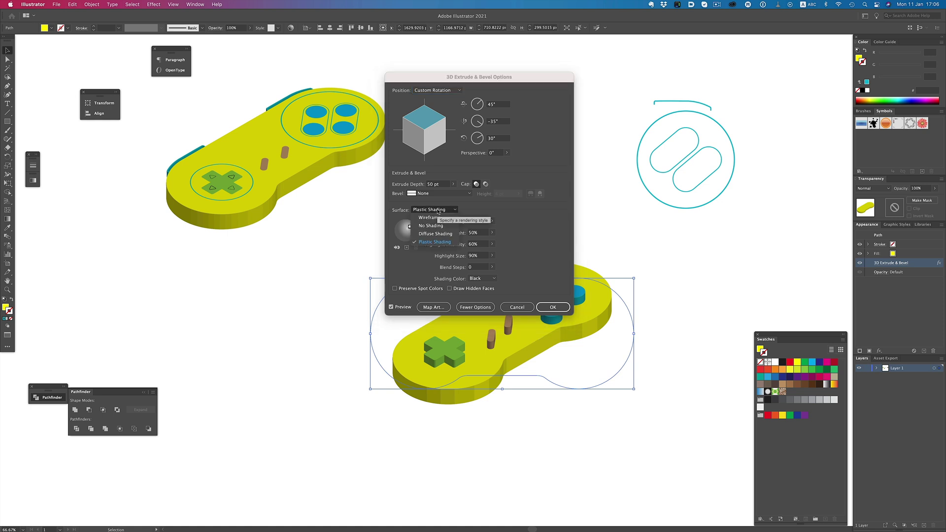
pyautogui.click(431, 226)
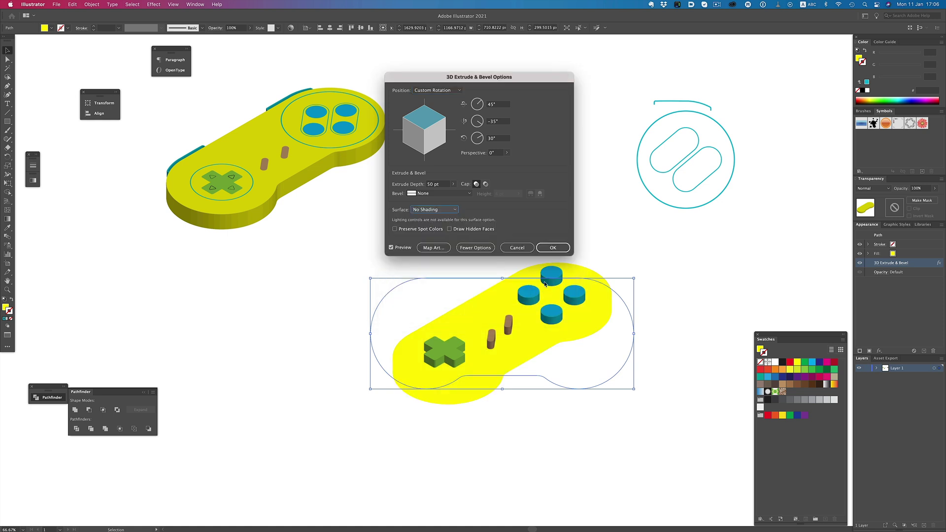
pyautogui.click(553, 248)
pyautogui.click(92, 4)
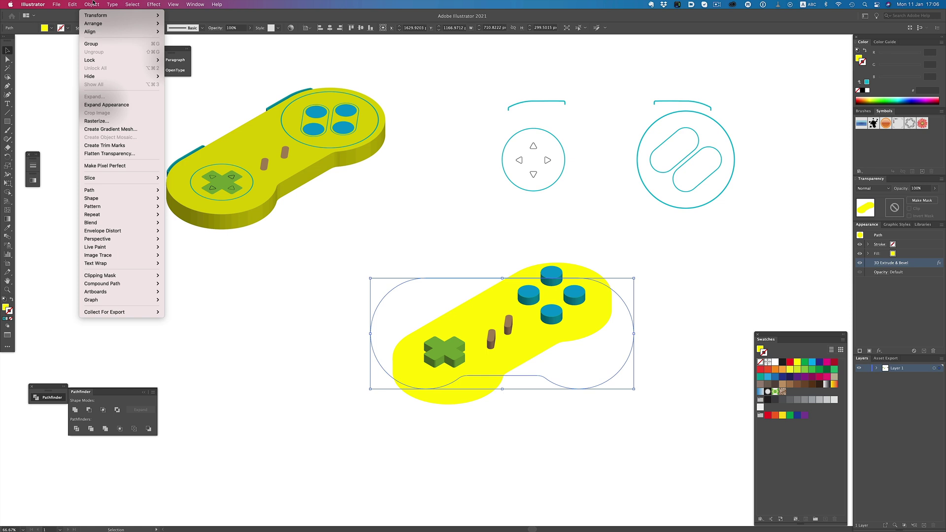
pyautogui.click(106, 104)
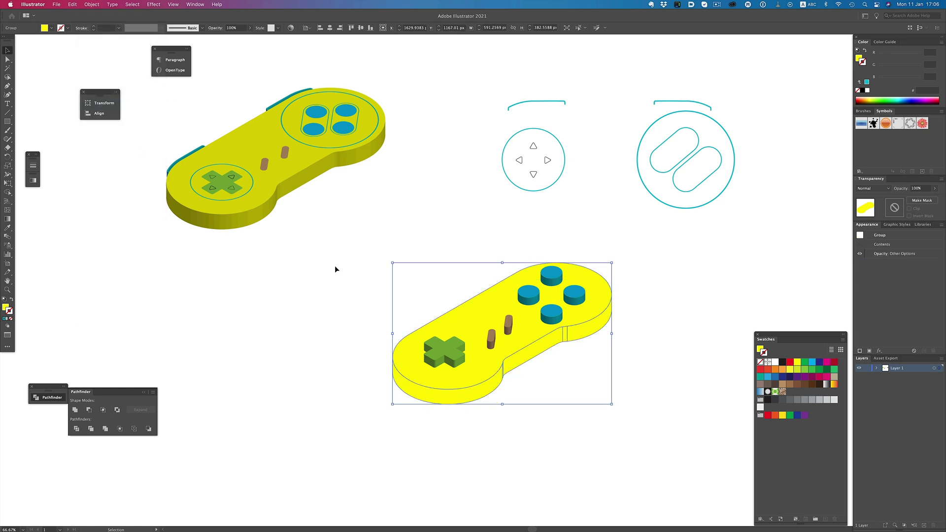
pyautogui.press('super+y')
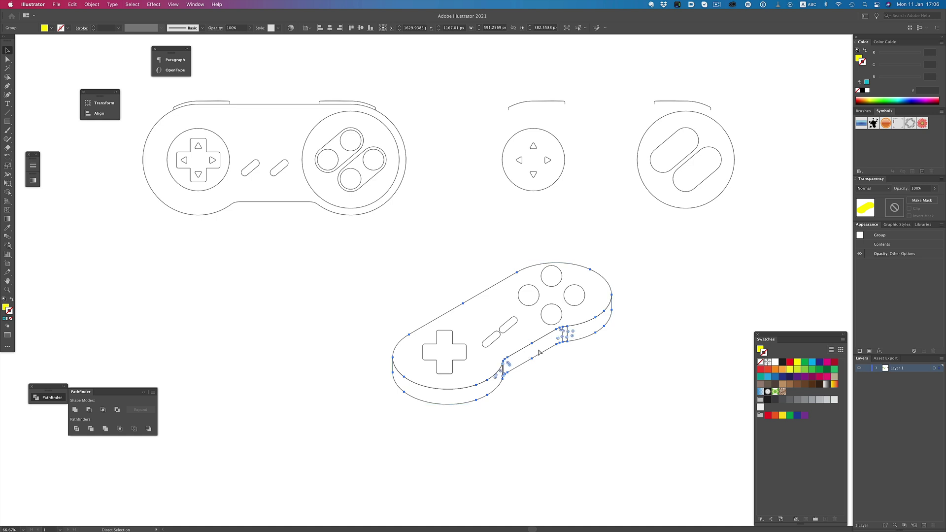
pyautogui.press('super+y')
# Give the buttons, sticks and cross No Shading as well.
pyautogui.click(574, 295)
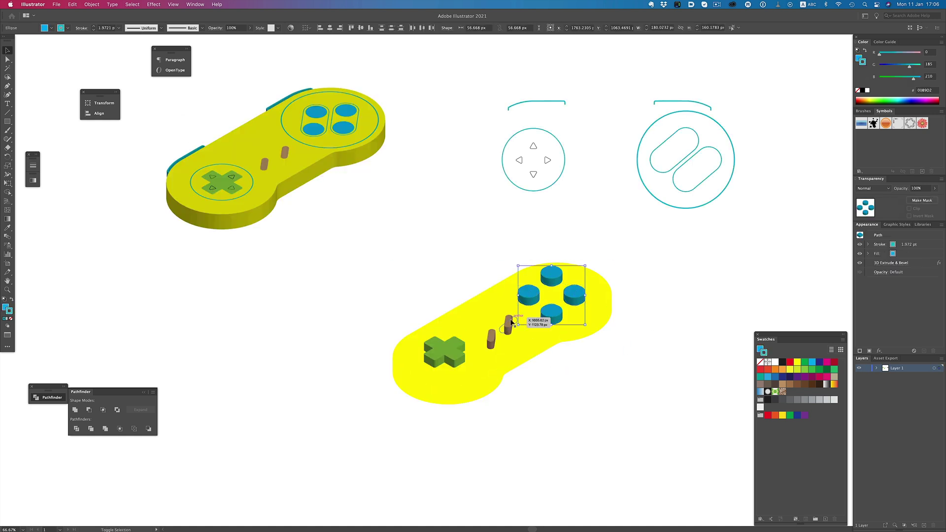
pyautogui.click(886, 256)
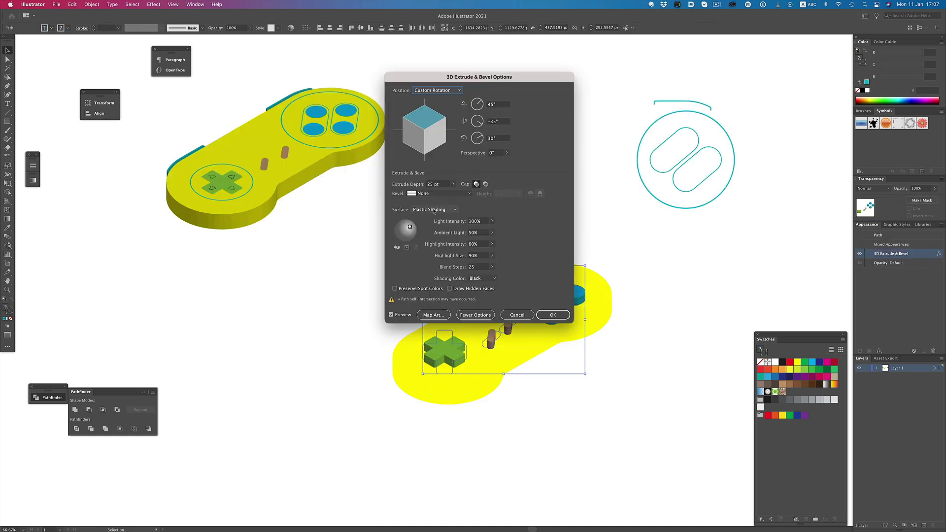
pyautogui.click(434, 209)
pyautogui.click(431, 228)
pyautogui.click(553, 255)
pyautogui.click(560, 247)
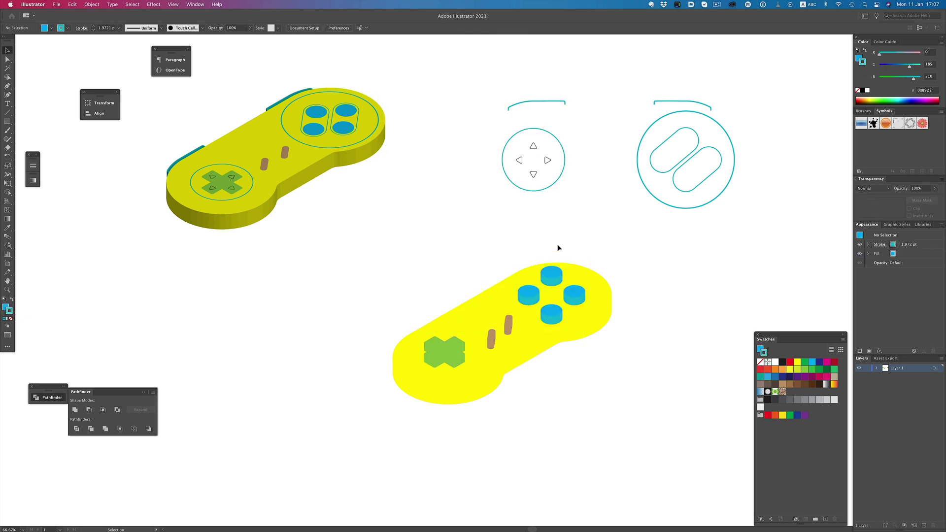
# Alt-drag a copy of a blue button to the right of the controller and zoom in on it.
pyautogui.moveTo(598, 295); pyautogui.dragTo(672, 295)
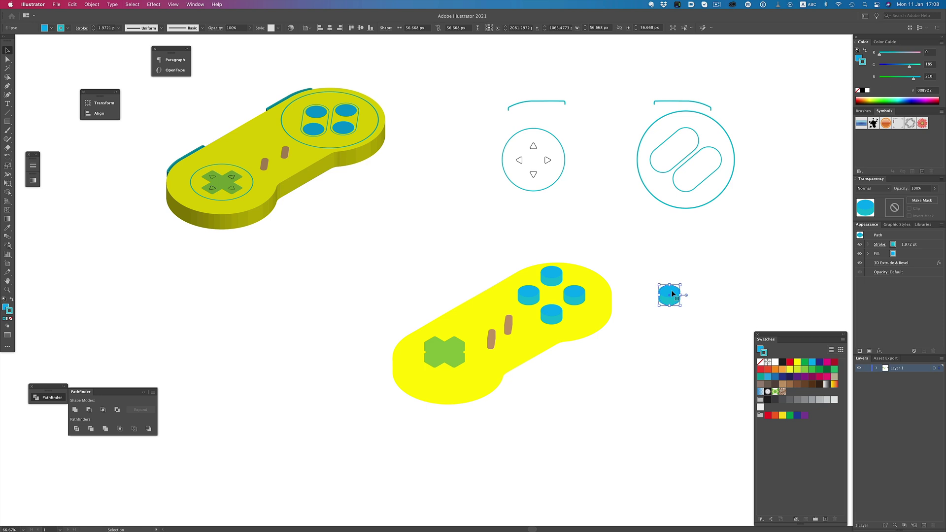
pyautogui.click(697, 289)
pyautogui.press('z')
pyautogui.click(687, 285)
pyautogui.moveTo(686, 284); pyautogui.dragTo(762, 255)
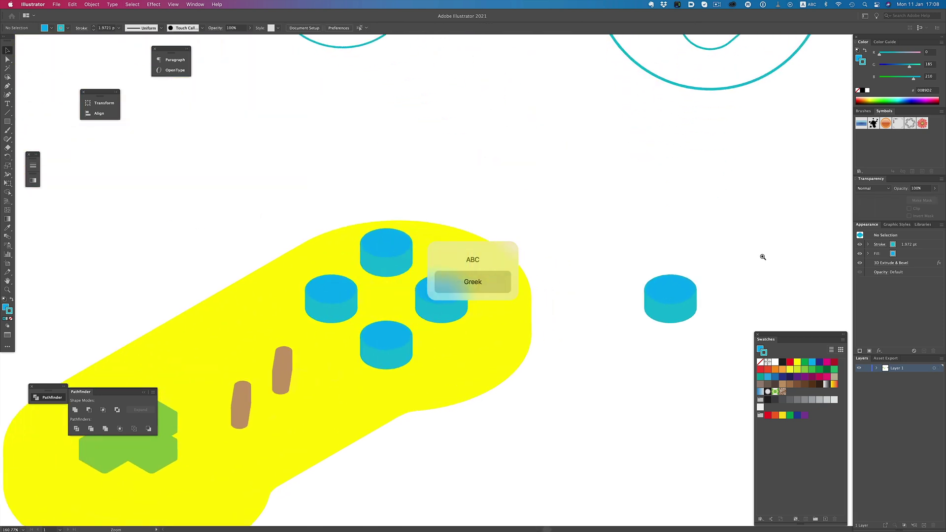
pyautogui.press('v')
# Ungroup the copied button and test-delete its top ellipse.
pyautogui.click(676, 297)
pyautogui.rightClick(677, 299)
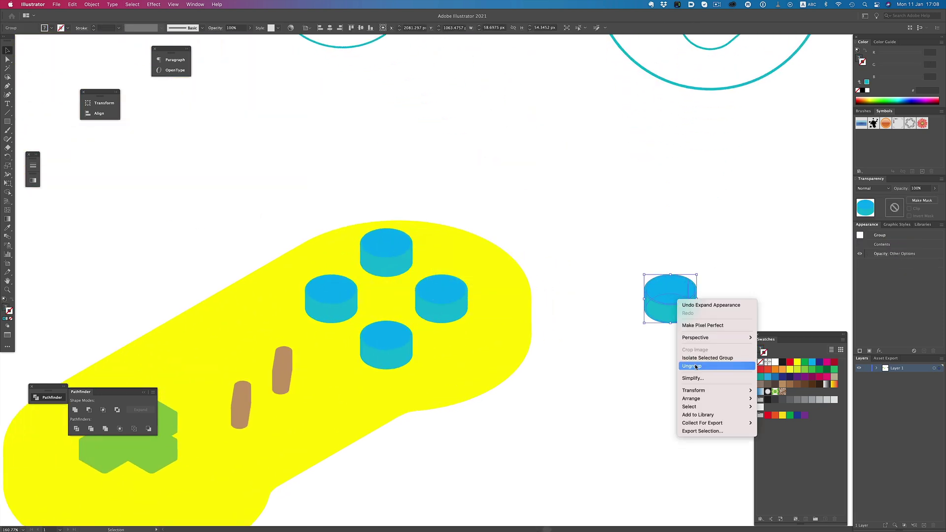
pyautogui.click(674, 348)
pyautogui.press('super+shift+g')
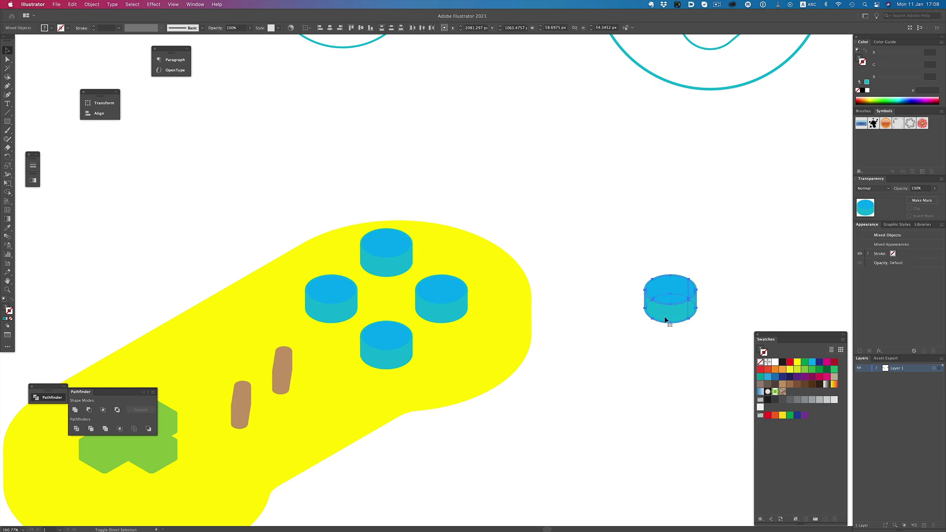
pyautogui.click(701, 280)
pyautogui.click(672, 289)
pyautogui.press('Delete')
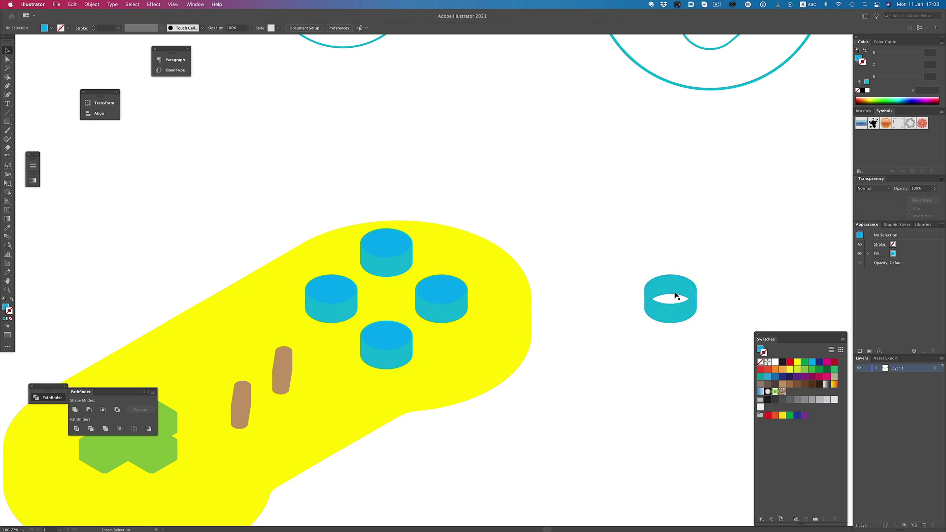
# Test-delete the cylinder's side piece, undo both deletions, and marquee-select all its pieces.
pyautogui.click(677, 309)
pyautogui.click(676, 309)
pyautogui.press('Delete')
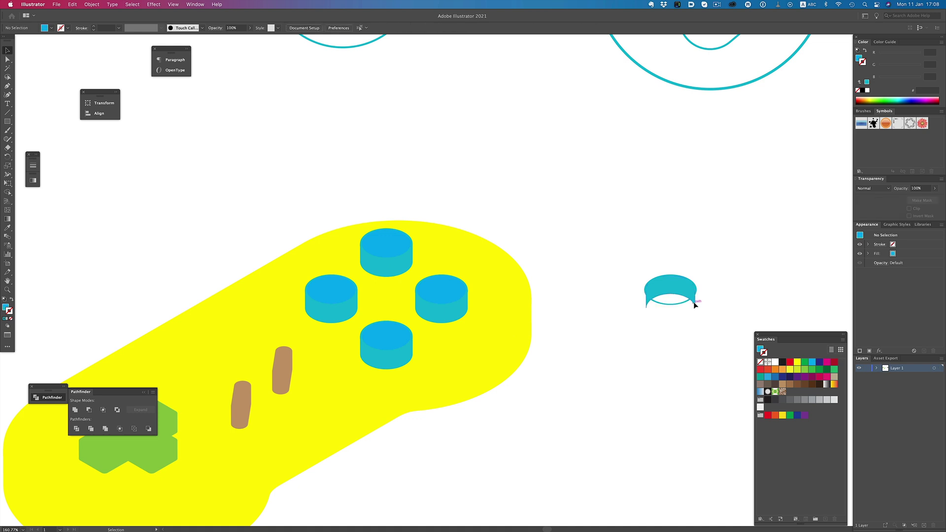
pyautogui.click(694, 305)
pyautogui.click(677, 328)
pyautogui.press('super+z')
pyautogui.press('super+equal')
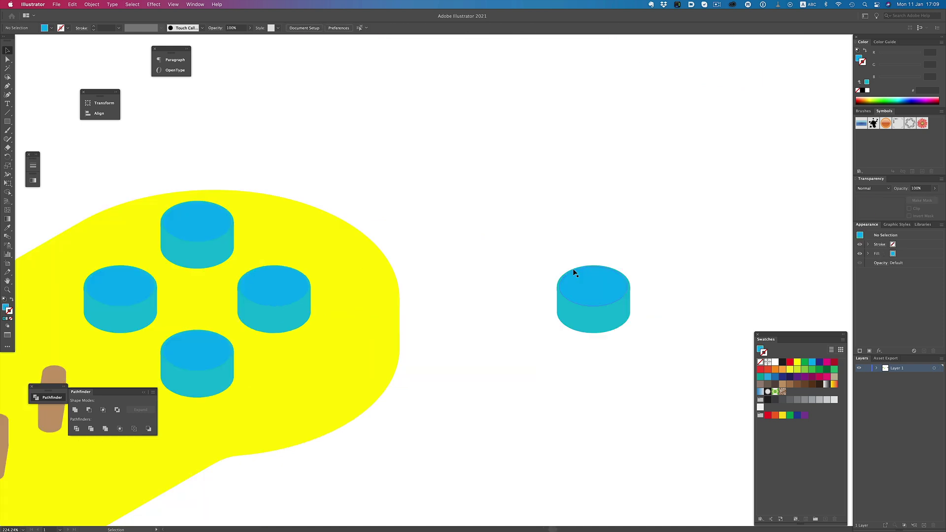
pyautogui.moveTo(625, 340); pyautogui.dragTo(625, 341)
pyautogui.press('super+minus')
pyautogui.press('super+minus')
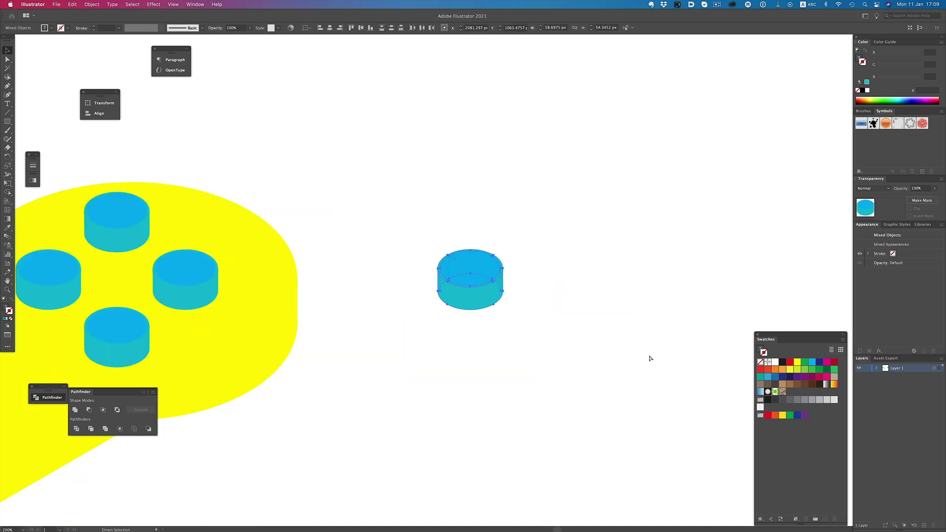
# Duplicate the pair of white cylinders up and to the left.
pyautogui.hscroll(-5, 523, 306)
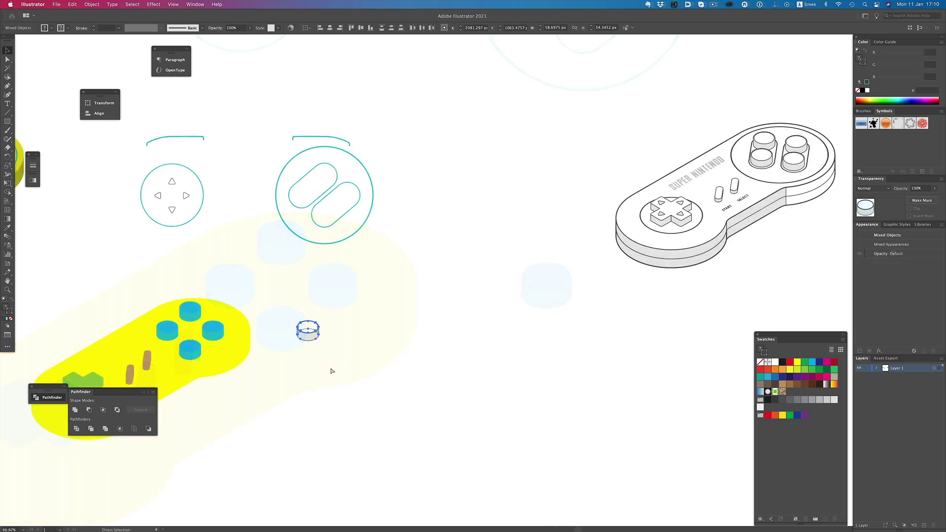
pyautogui.click(214, 337)
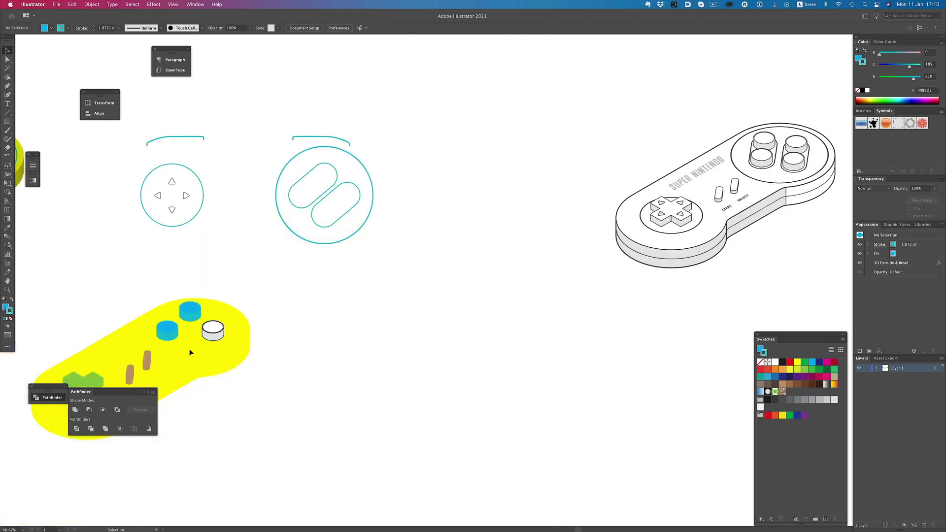
pyautogui.moveTo(214, 336); pyautogui.dragTo(196, 318)
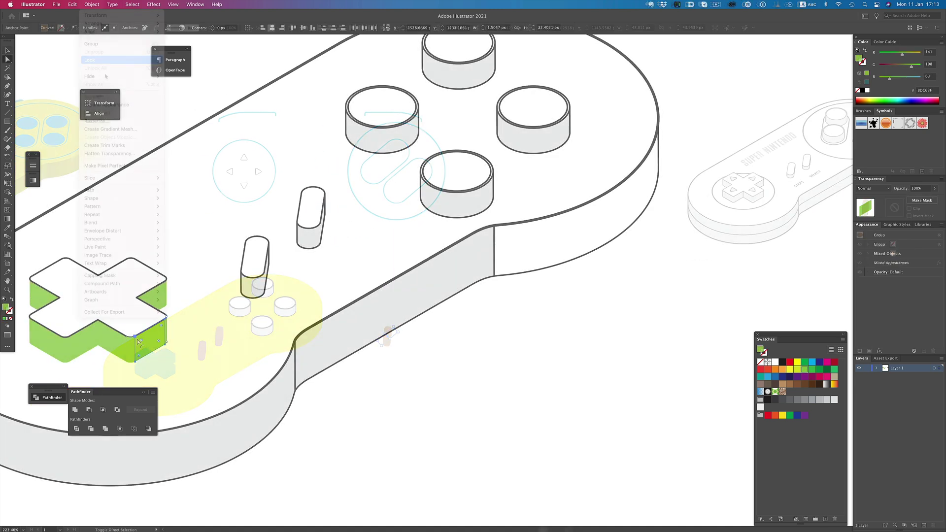
# Use Shape Builder to merge the cross's left front faces into one green shape.
pyautogui.hotkey('shift', 'm')
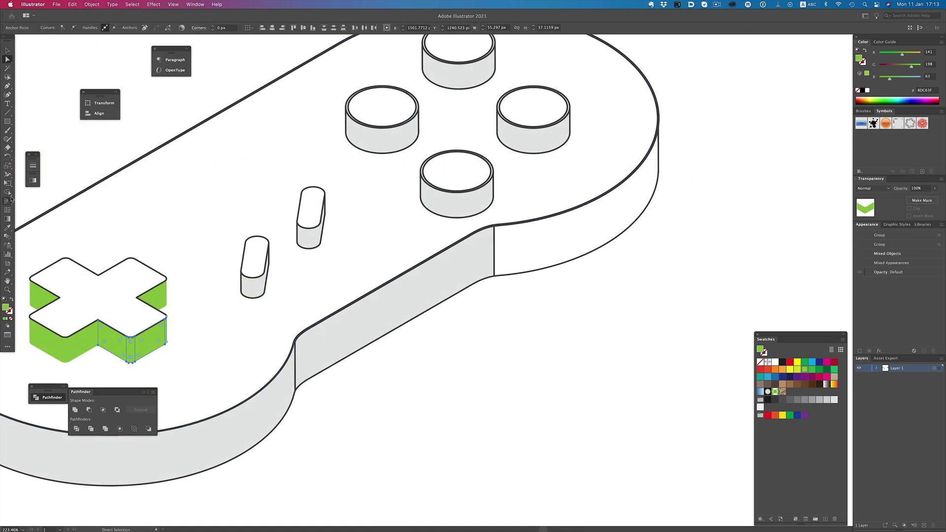
pyautogui.click(166, 331)
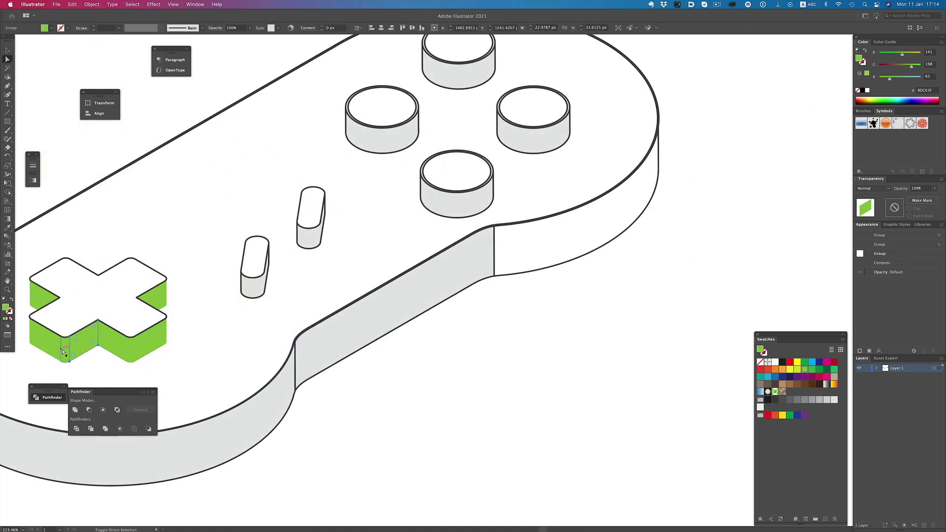
pyautogui.press('a')
pyautogui.click(32, 332)
pyautogui.click(7, 192)
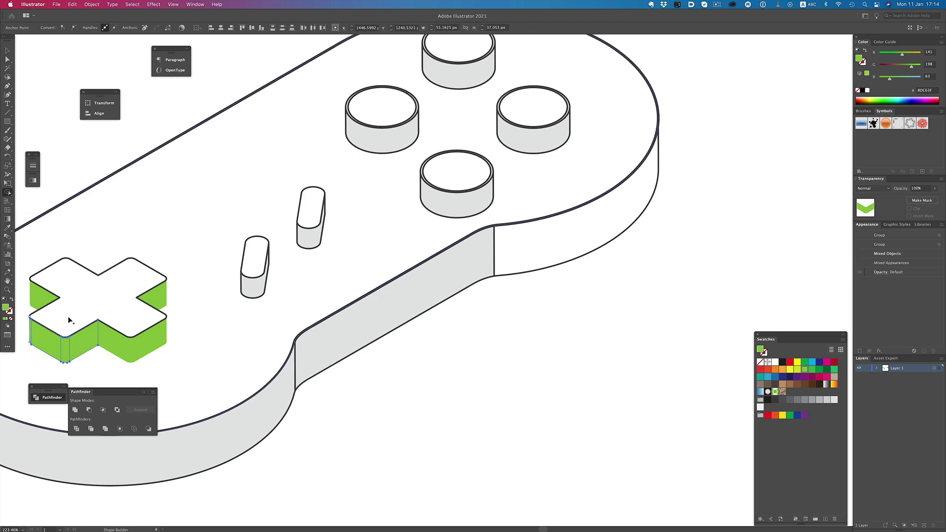
pyautogui.moveTo(79, 340); pyautogui.dragTo(31, 332)
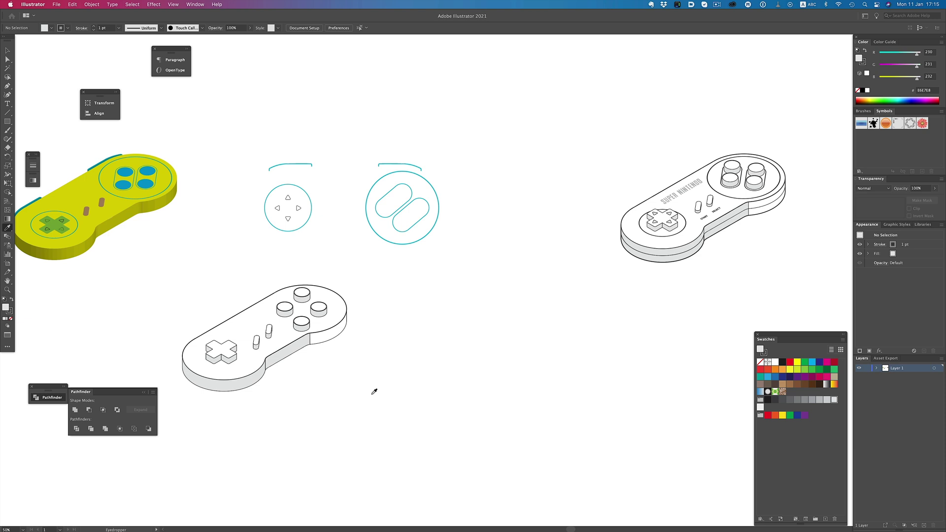
# Apply 3D Rotate to both teal circles using the Isometric Top preset with Y at -35°.
pyautogui.press('v')
pyautogui.moveTo(260, 198); pyautogui.dragTo(431, 244)
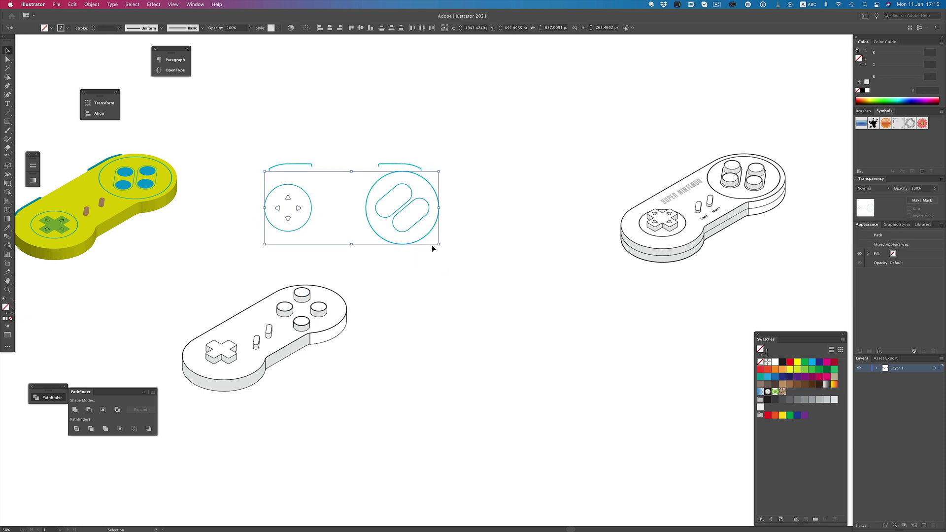
pyautogui.click(154, 4)
pyautogui.moveTo(231, 55)
pyautogui.click(275, 72)
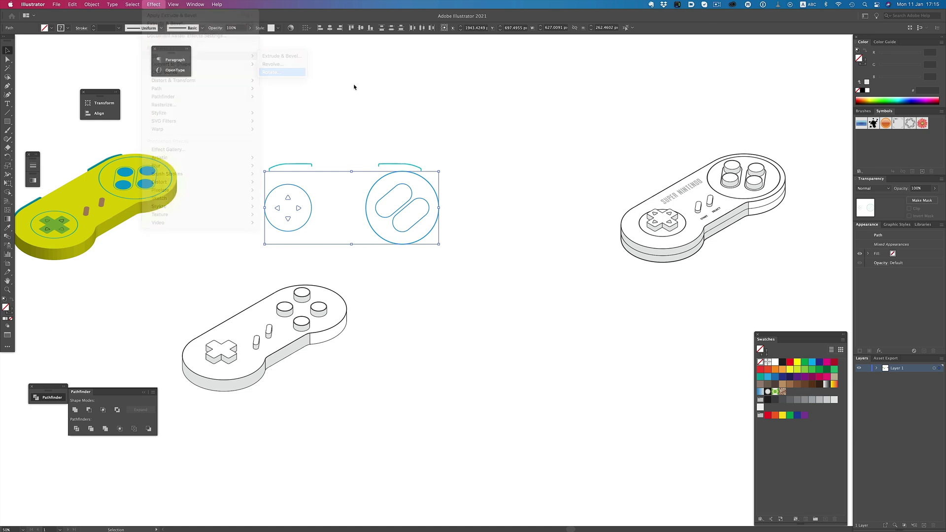
pyautogui.click(429, 90)
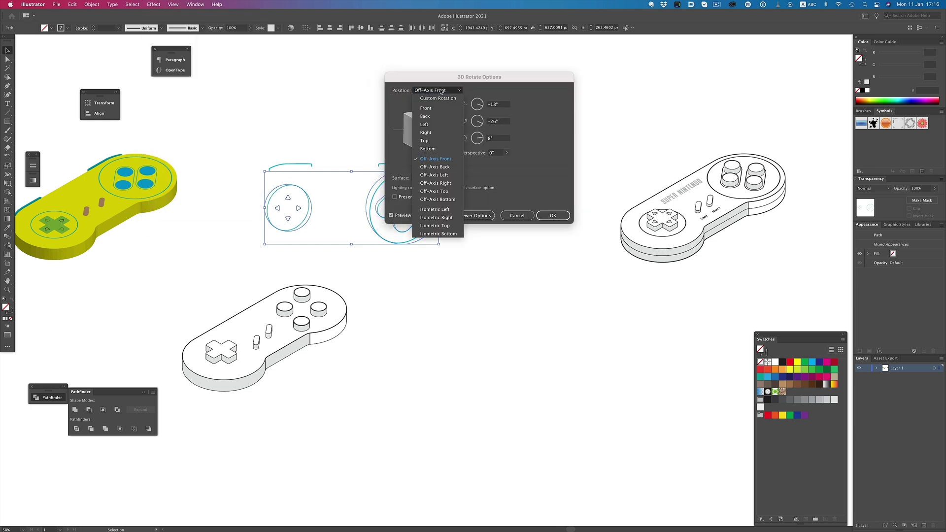
pyautogui.click(451, 226)
pyautogui.click(501, 122)
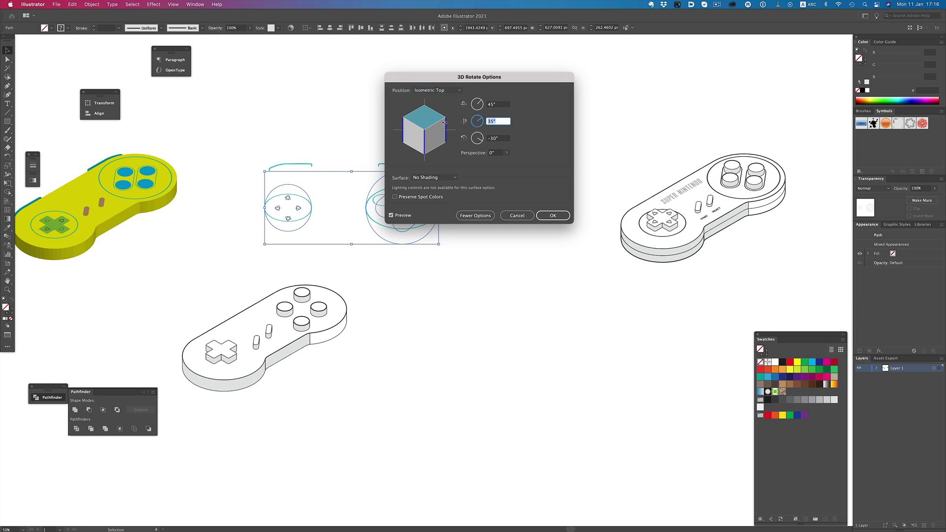
pyautogui.write('-35')
pyautogui.press('Tab')
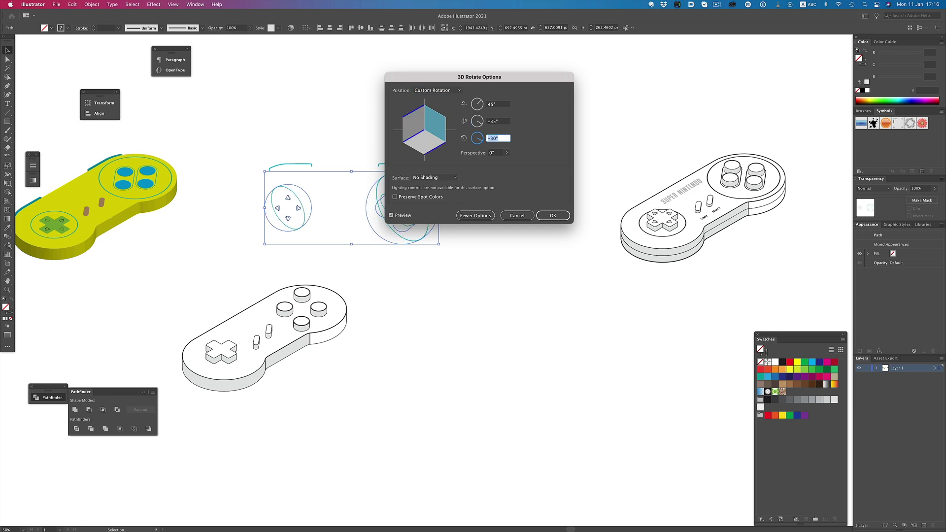
pyautogui.press('Return')
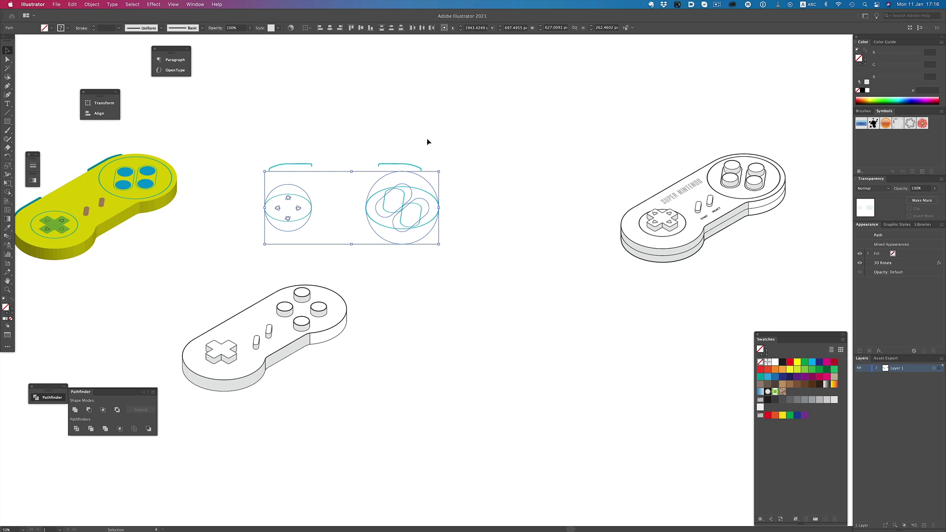
# Move the rotated button outlines and expand their appearance into plain paths.
pyautogui.moveTo(402, 211); pyautogui.dragTo(335, 272)
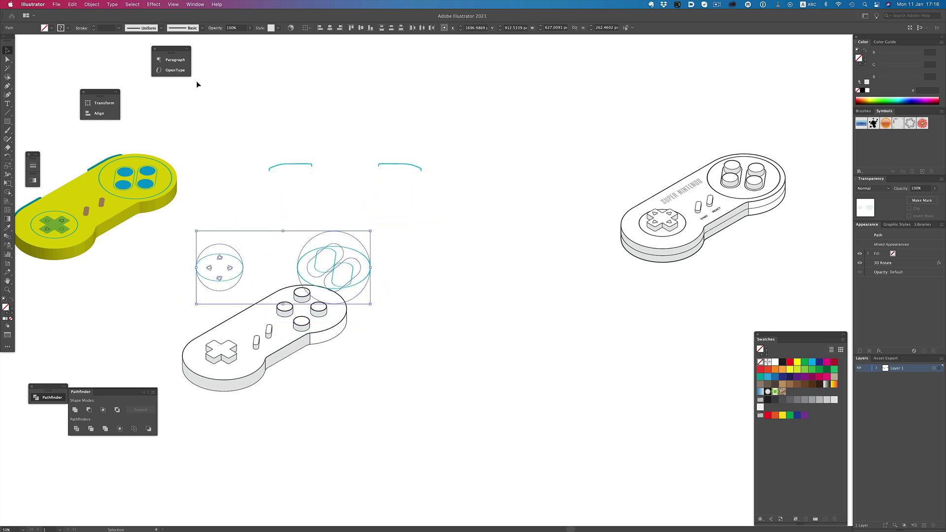
pyautogui.click(92, 5)
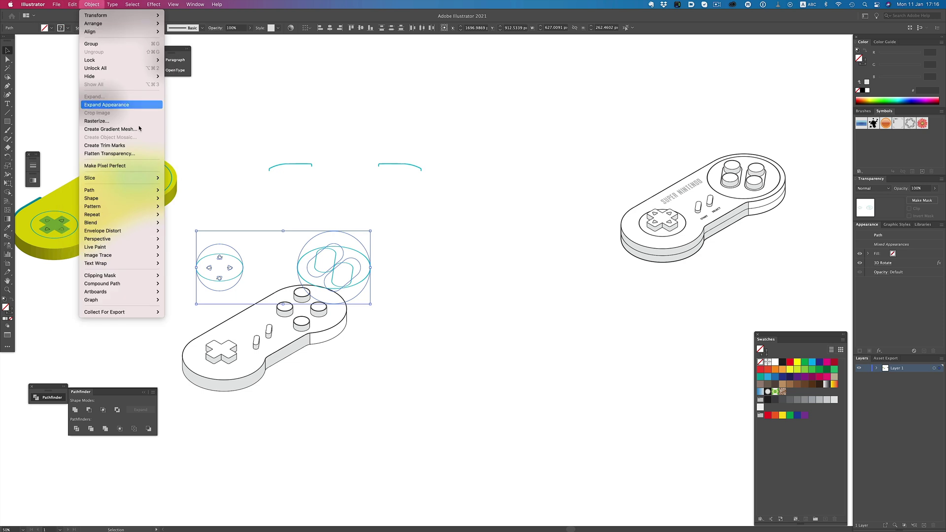
pyautogui.click(133, 104)
pyautogui.moveTo(342, 249); pyautogui.dragTo(496, 271)
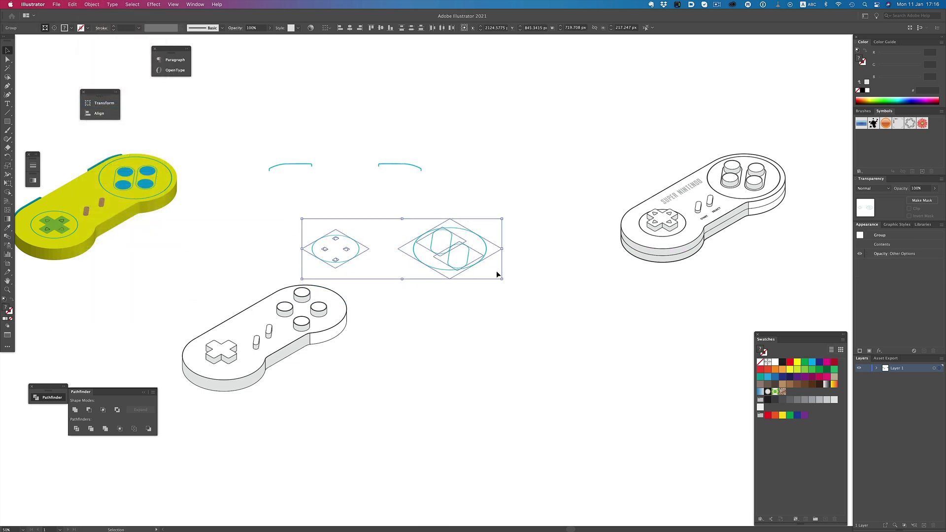
pyautogui.click(495, 273)
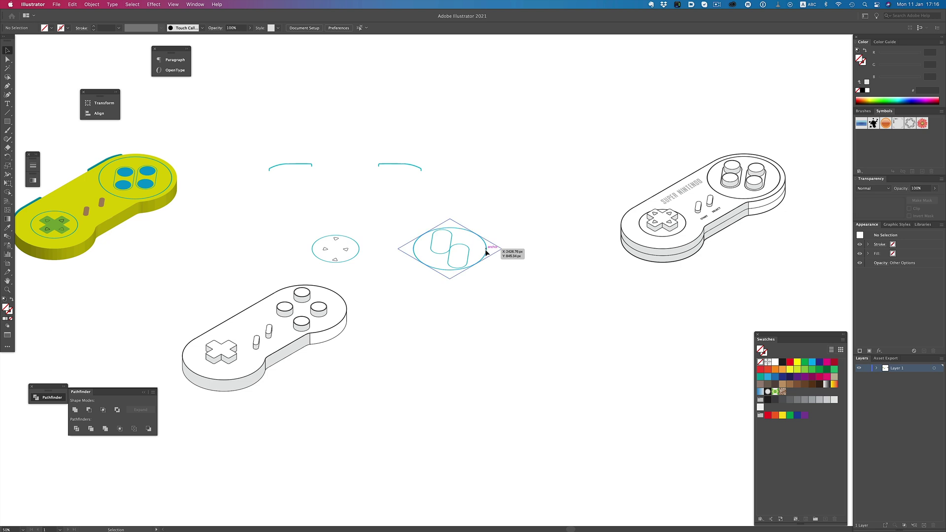
# Ungroup the outlines, release the clipping mask, and delete the leftover diamond path.
pyautogui.click(486, 253)
pyautogui.rightClick(486, 252)
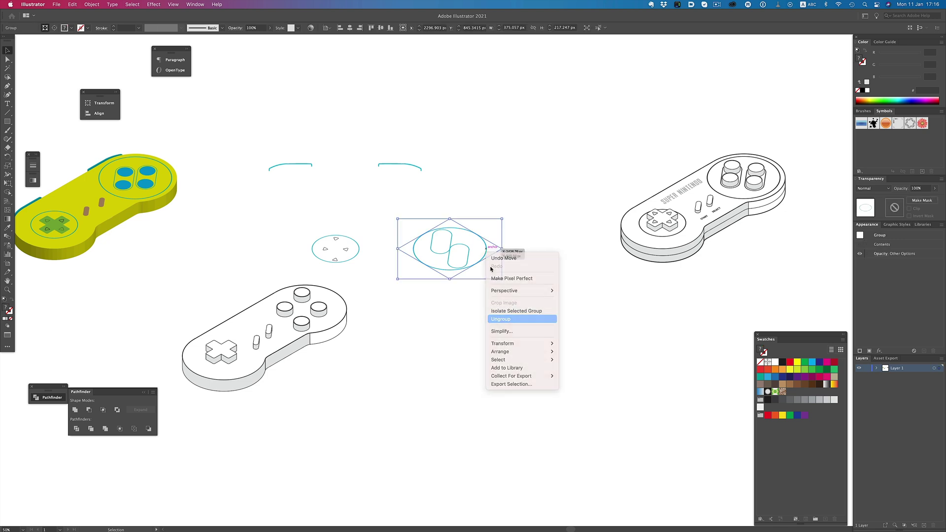
pyautogui.press('Return')
pyautogui.rightClick(486, 250)
pyautogui.press('Down')
pyautogui.press('Down')
pyautogui.press('Down')
pyautogui.press('Down')
pyautogui.press('Down')
pyautogui.press('Return')
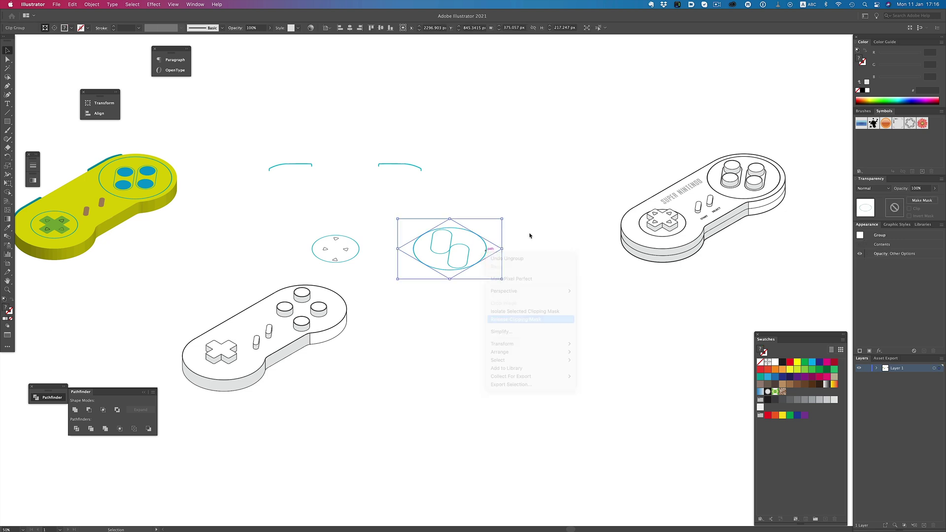
pyautogui.click(515, 243)
pyautogui.click(498, 249)
pyautogui.press('Delete')
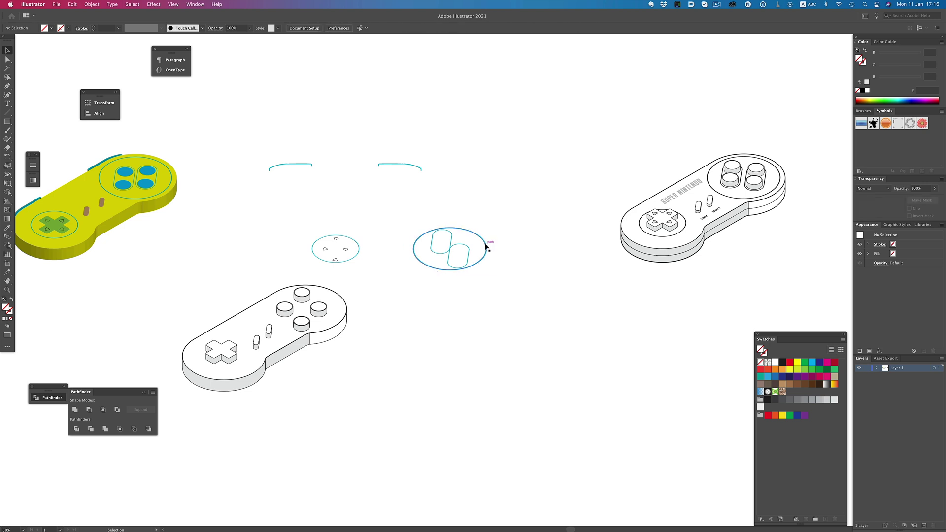
# Place the teal ellipses on the white controller and move START beside the small buttons.
pyautogui.moveTo(470, 253); pyautogui.dragTo(339, 306)
pyautogui.click(385, 400)
pyautogui.moveTo(388, 402); pyautogui.dragTo(269, 352)
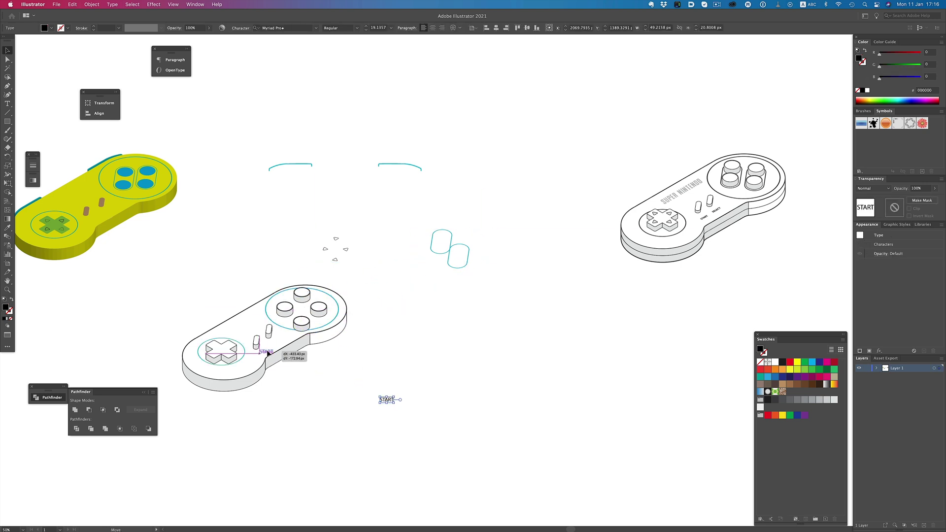
# Tilt the START label with 3D Rotate using the Isometric Top preset, then nudge it into place.
pyautogui.click(154, 4)
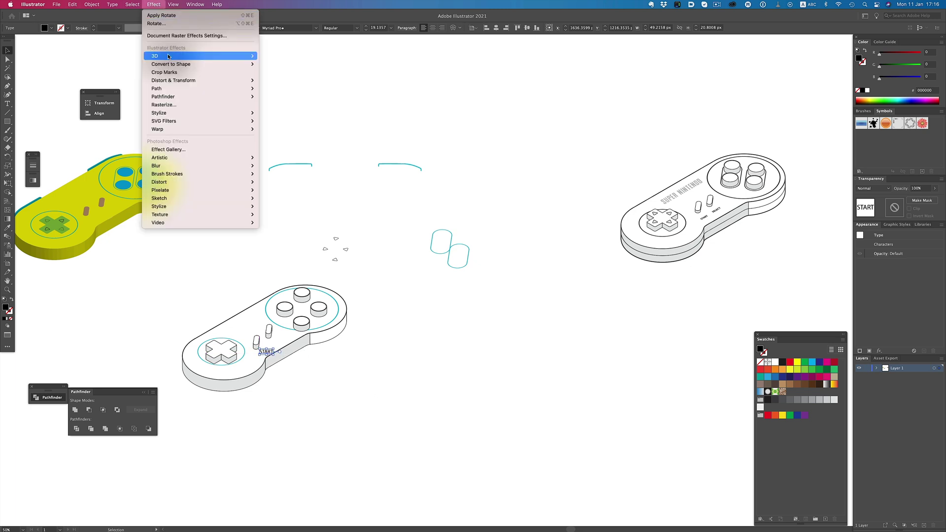
pyautogui.moveTo(170, 57)
pyautogui.click(279, 73)
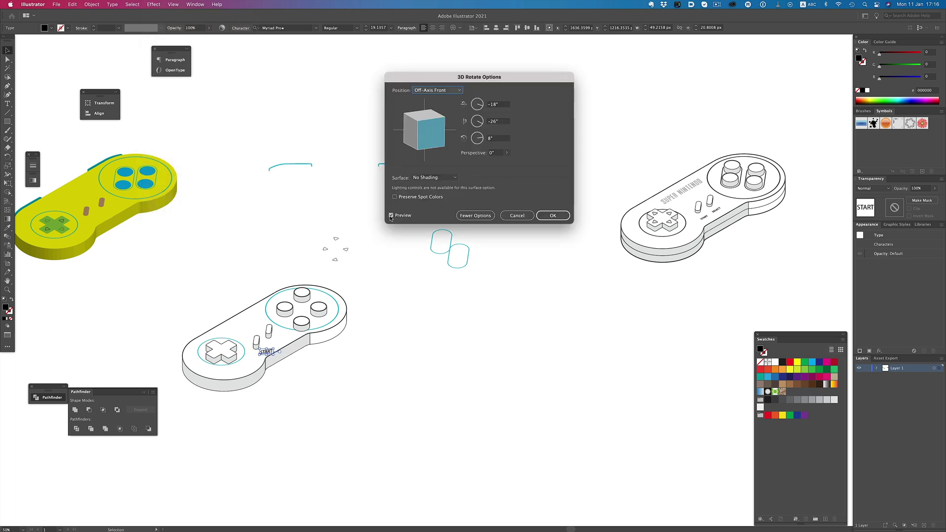
pyautogui.click(444, 91)
pyautogui.click(451, 221)
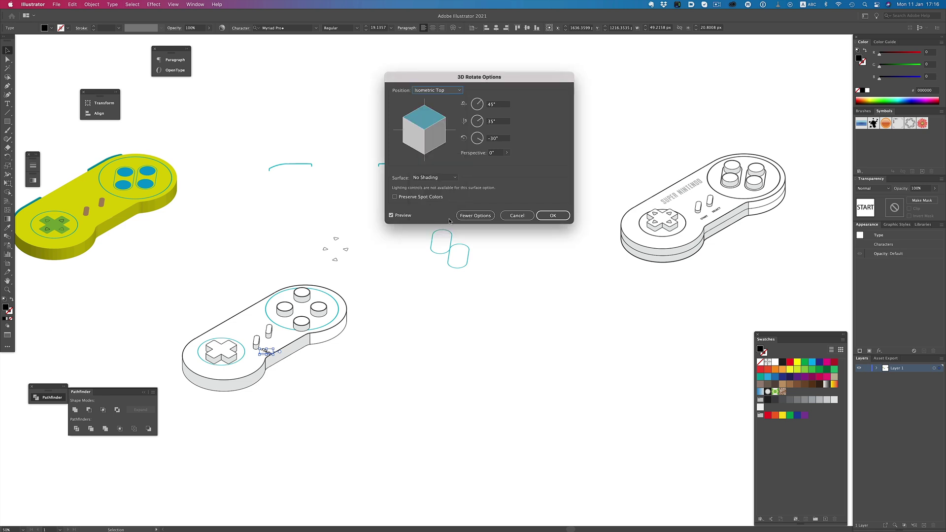
pyautogui.click(499, 122)
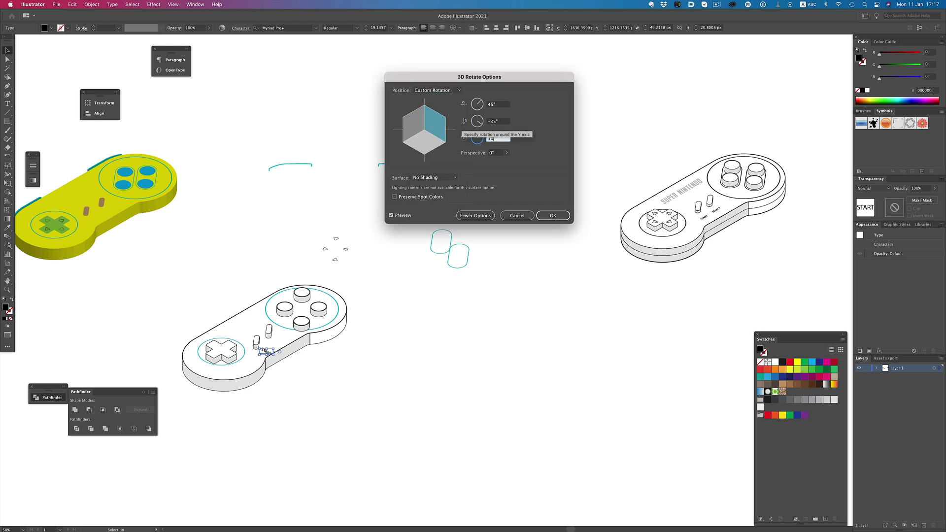
pyautogui.press('Return')
pyautogui.click(403, 361)
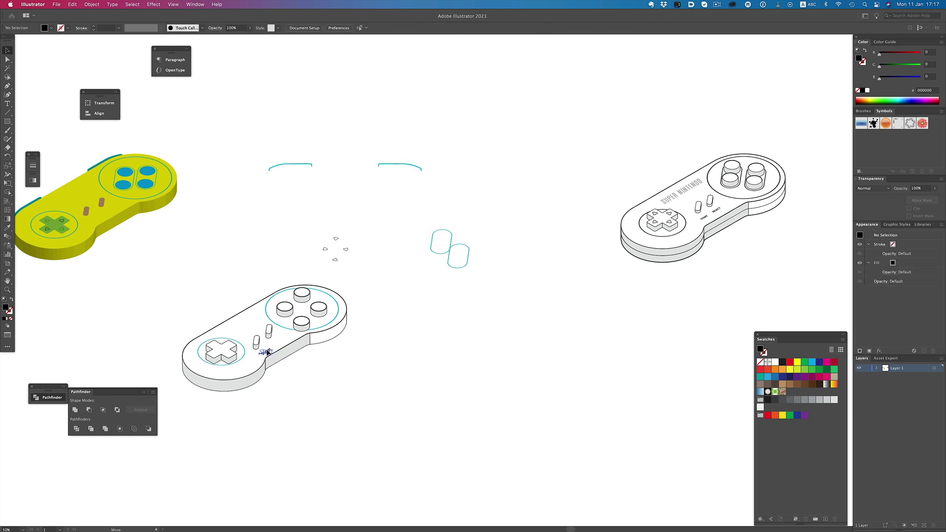
pyautogui.moveTo(270, 353); pyautogui.dragTo(281, 345)
pyautogui.click(328, 376)
# Drag the green sphere out of the purple cube's hollow.
pyautogui.click(323, 389)
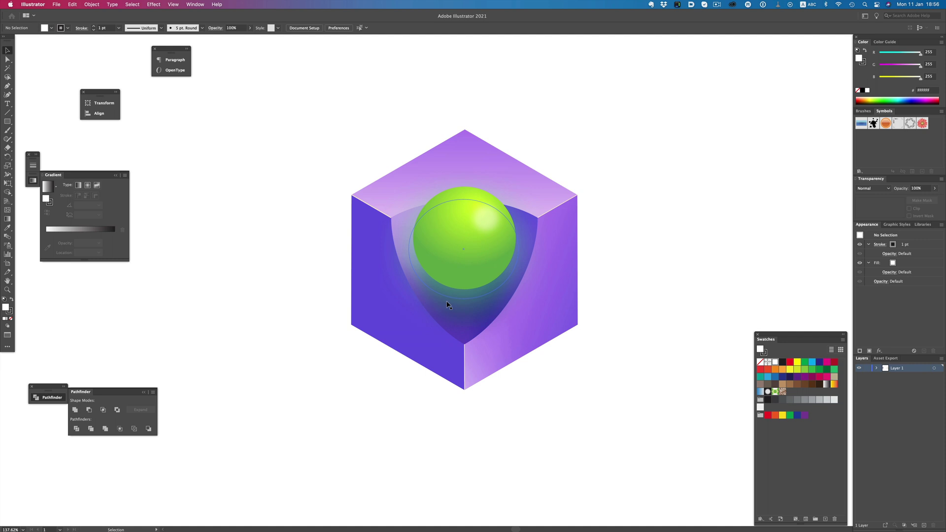
pyautogui.moveTo(478, 251); pyautogui.dragTo(166, 165)
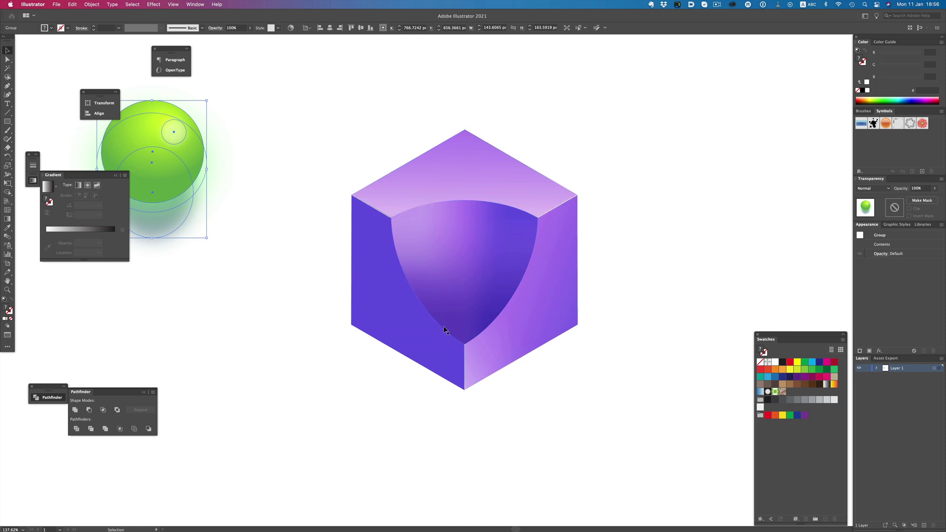
pyautogui.click(286, 293)
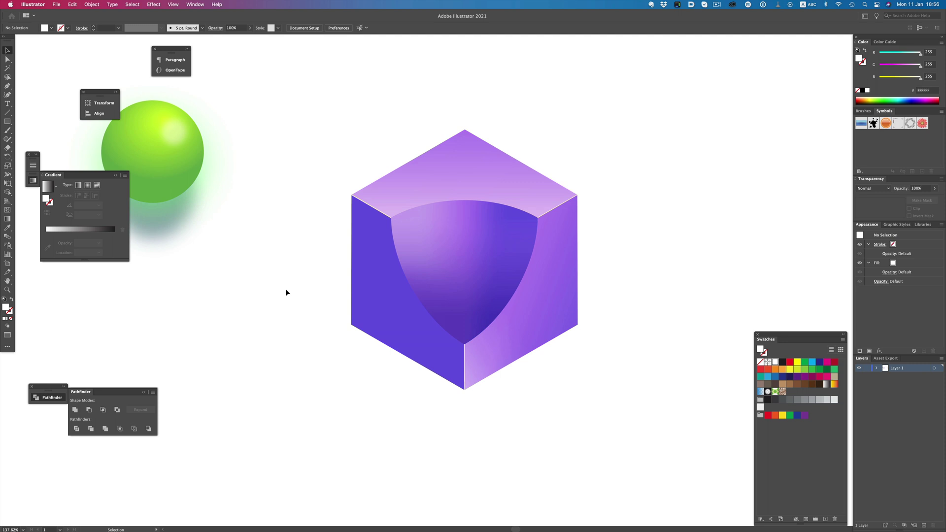
# Trace the cube's outer and inner edges with red Paintbrush strokes, then pan to the grey shapes.
pyautogui.press('b')
pyautogui.moveTo(350, 193)
pyautogui.mouseDown()
pyautogui.moveTo(346, 324)
pyautogui.moveTo(461, 384)
pyautogui.moveTo(471, 248)
pyautogui.mouseUp()
pyautogui.moveTo(351, 192)
pyautogui.mouseDown()
pyautogui.moveTo(471, 254)
pyautogui.moveTo(573, 197)
pyautogui.moveTo(578, 288)
pyautogui.moveTo(560, 337)
pyautogui.moveTo(464, 387)
pyautogui.mouseUp()
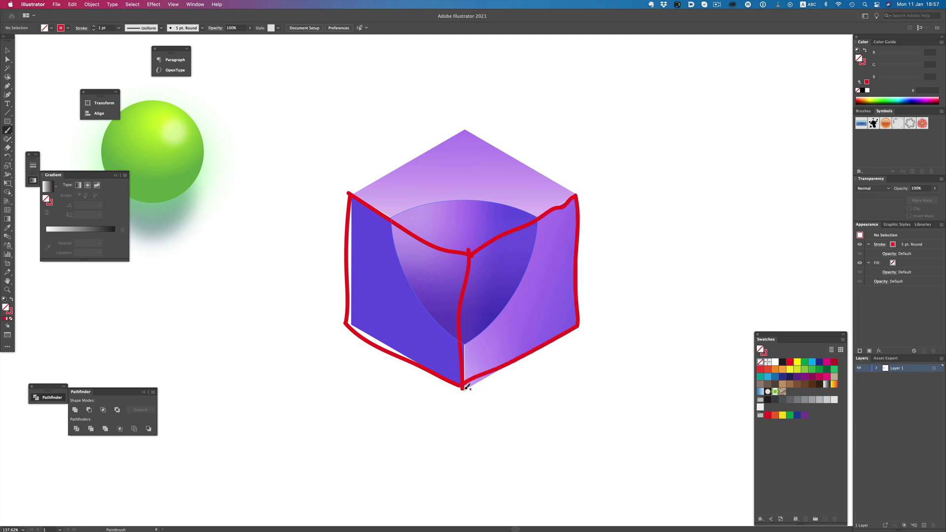
pyautogui.moveTo(590, 319); pyautogui.dragTo(288, 264)
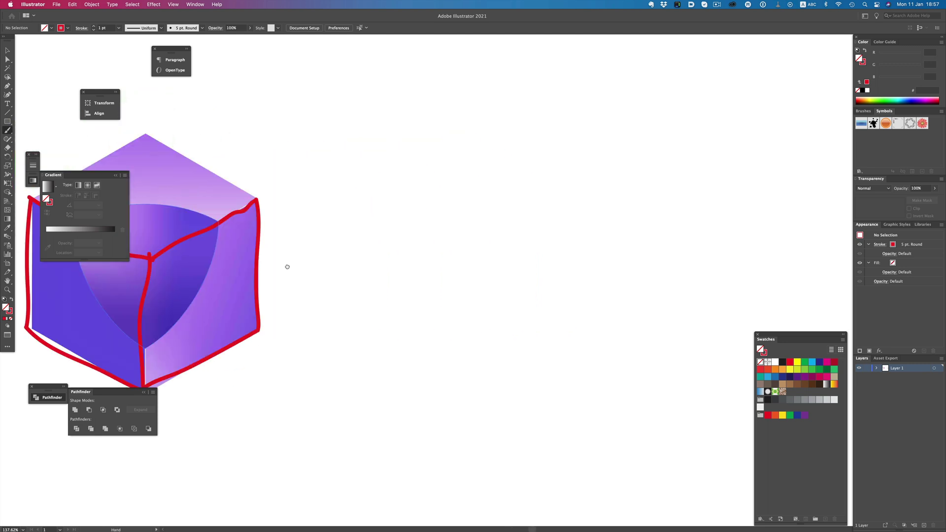
pyautogui.moveTo(739, 272)
pyautogui.mouseDown()
pyautogui.moveTo(498, 273)
pyautogui.moveTo(283, 245)
pyautogui.moveTo(180, 245)
pyautogui.mouseUp()
# Turn on the 3D rotate effect for the lower-left, lower-right and upper grey squares.
pyautogui.press('v')
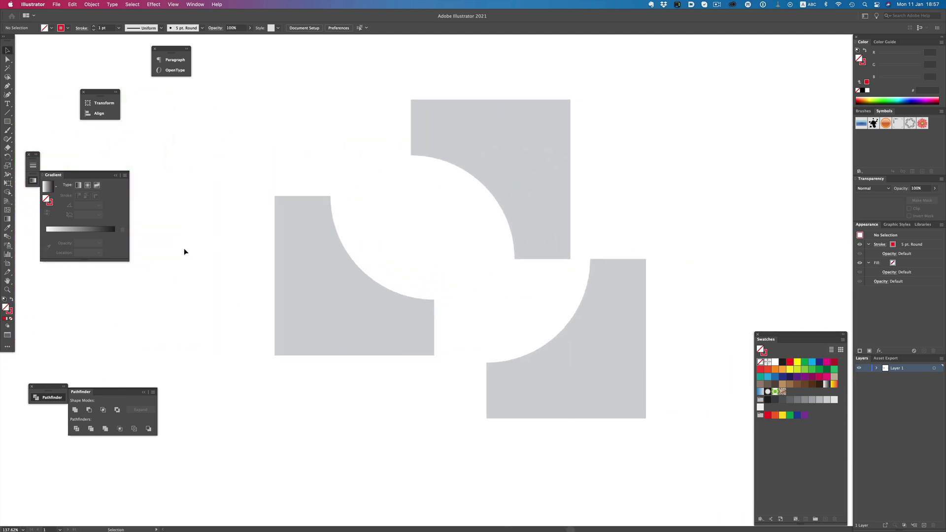
pyautogui.click(356, 306)
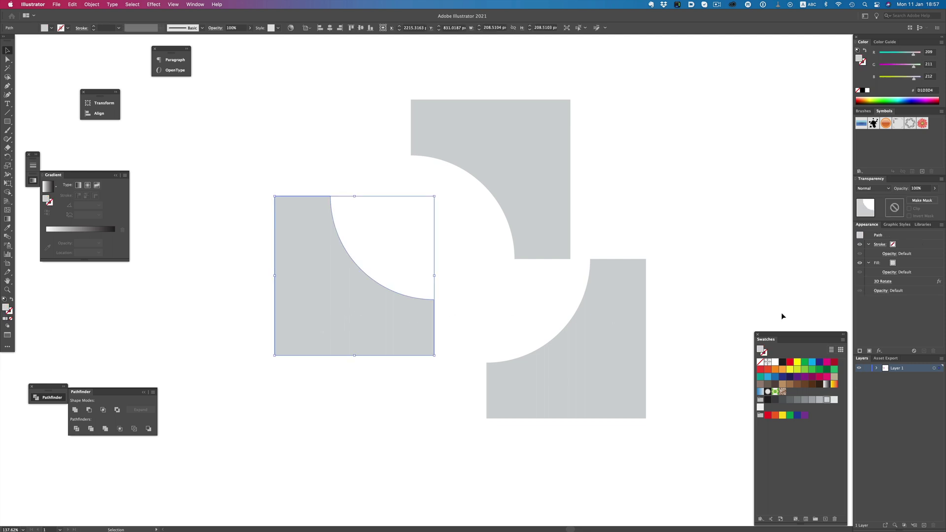
pyautogui.click(860, 281)
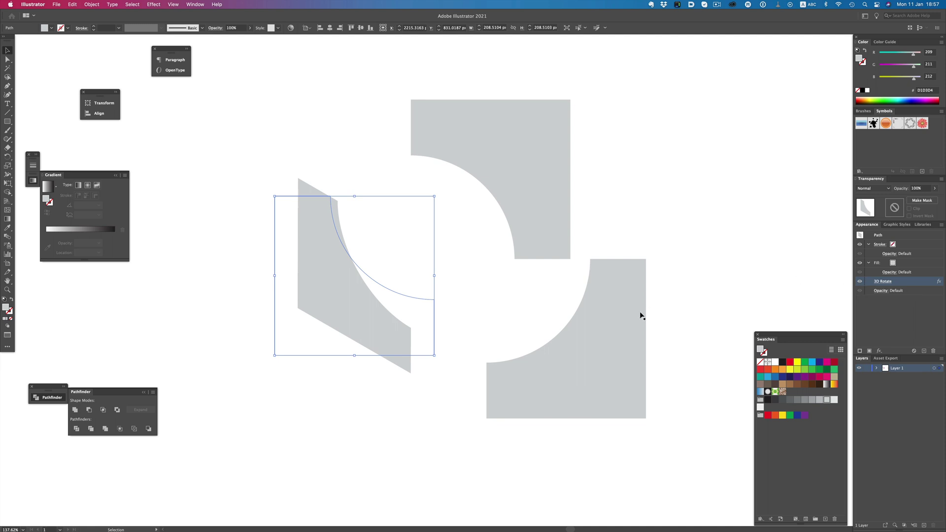
pyautogui.click(623, 348)
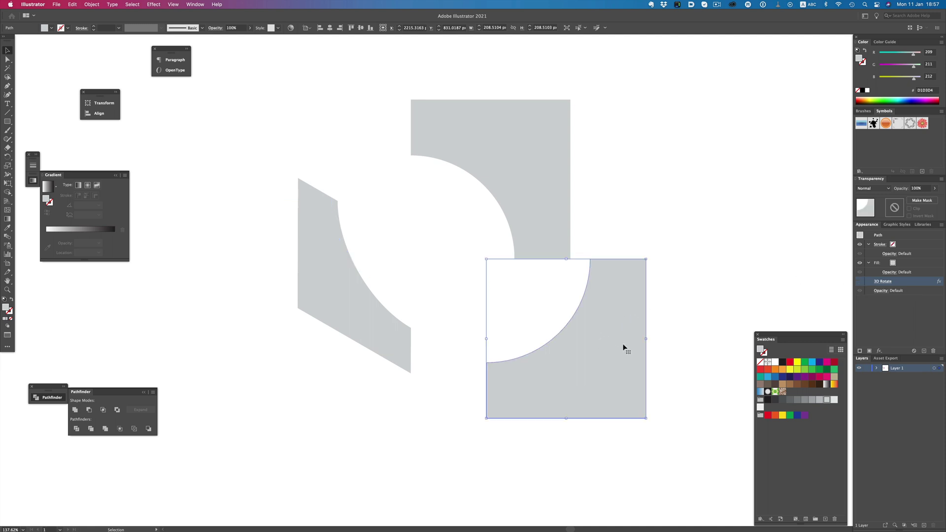
pyautogui.click(860, 282)
pyautogui.click(527, 177)
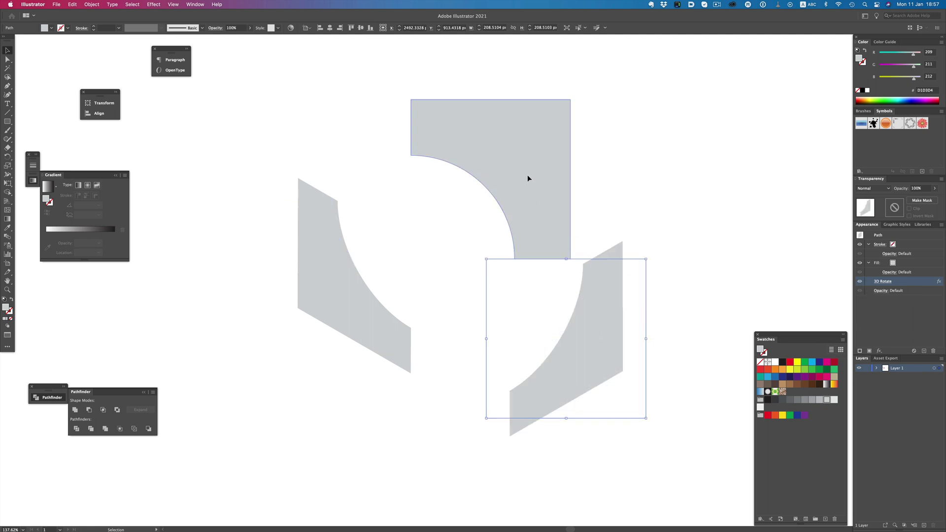
pyautogui.click(860, 281)
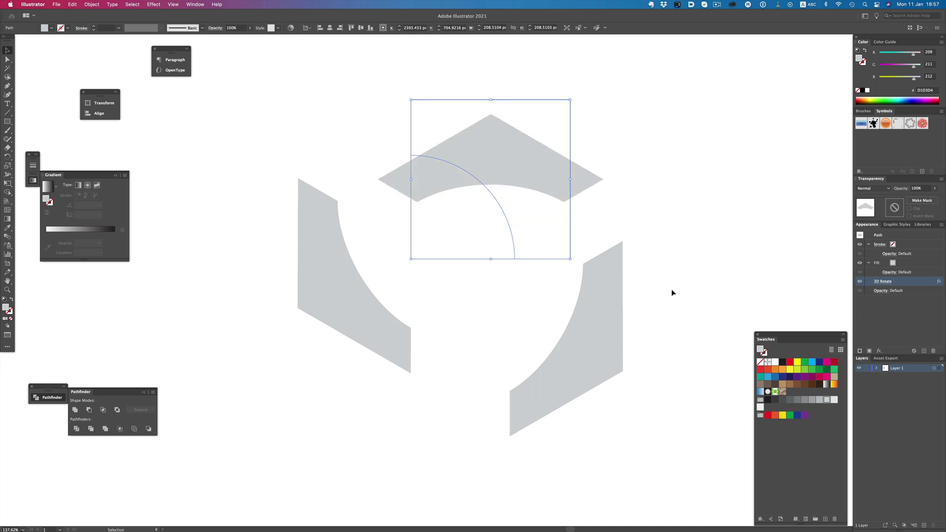
# Expand the three grey shapes' 3D appearance into plain shapes.
pyautogui.moveTo(239, 129); pyautogui.dragTo(676, 401)
pyautogui.click(92, 5)
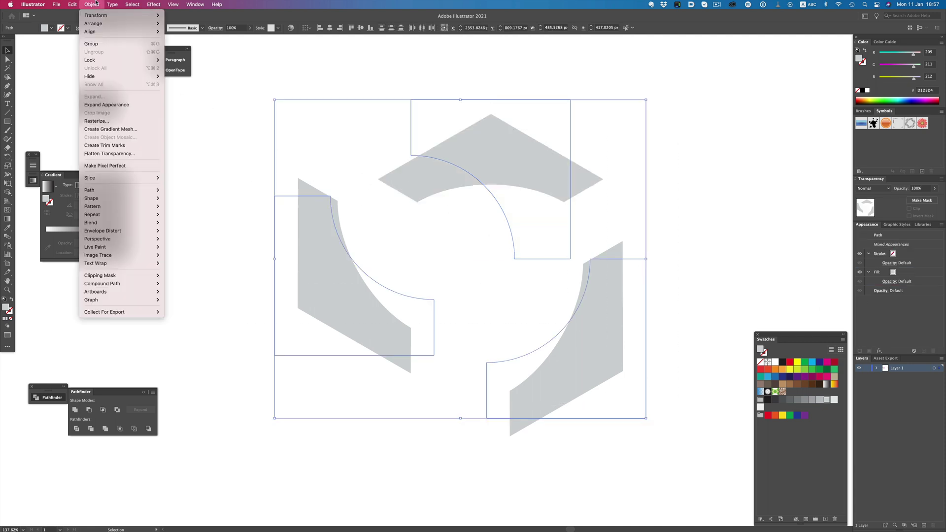
pyautogui.click(113, 104)
# Fit the left and right grey pieces against the top one to close the hexagon.
pyautogui.click(207, 138)
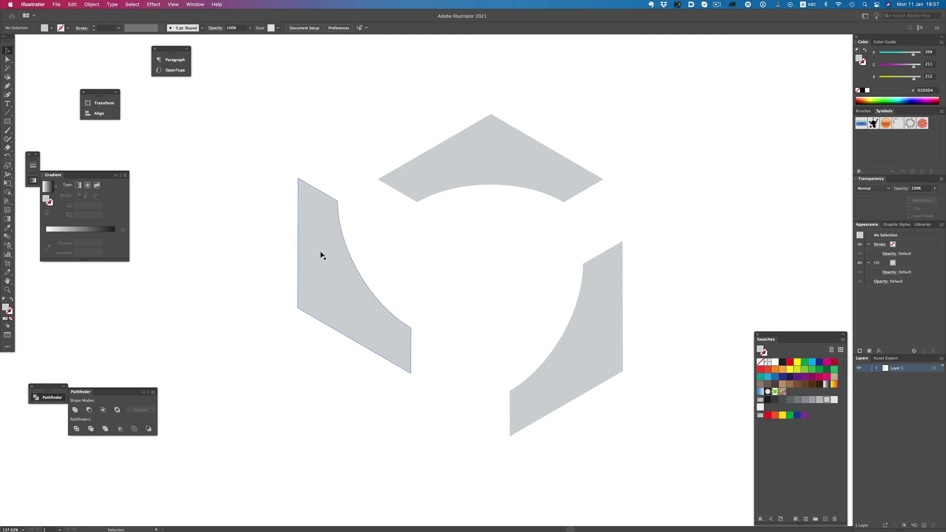
pyautogui.moveTo(320, 256); pyautogui.dragTo(400, 253)
pyautogui.moveTo(580, 293); pyautogui.dragTo(572, 255)
pyautogui.moveTo(423, 273); pyautogui.dragTo(429, 274)
pyautogui.click(318, 265)
pyautogui.hscroll(-10, 427, 281)
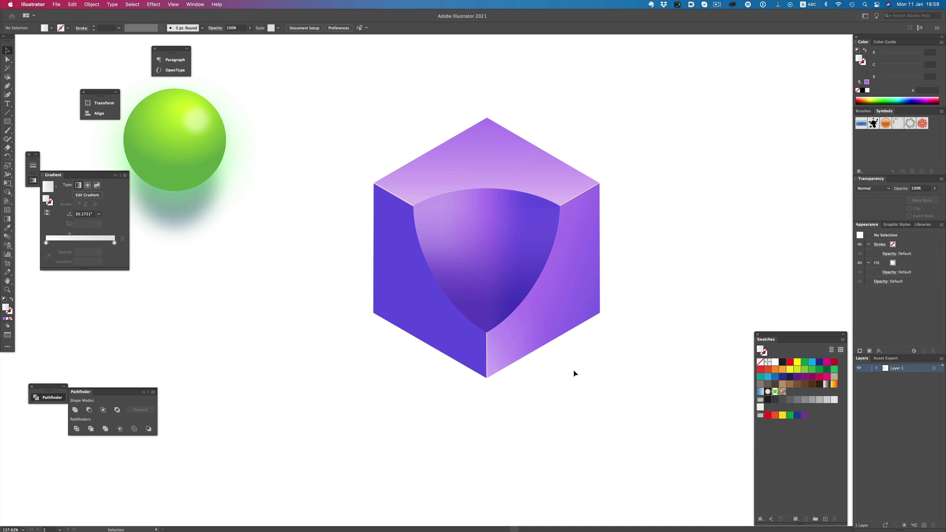
# Inspect the gradients of the cube's translucent right-face overlay and the purple face beneath.
pyautogui.click(544, 323)
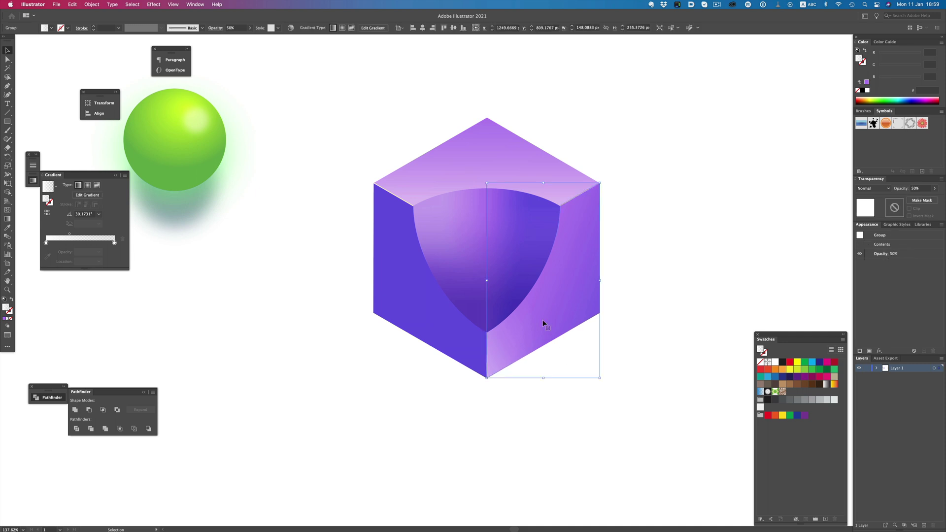
pyautogui.press('g')
pyautogui.press('v')
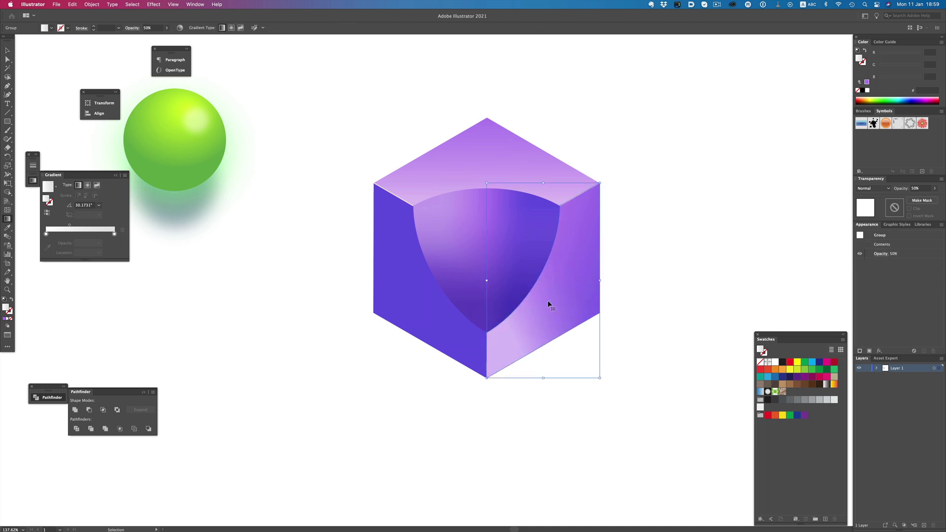
pyautogui.moveTo(548, 301)
pyautogui.mouseDown()
pyautogui.moveTo(703, 331)
pyautogui.moveTo(552, 311)
pyautogui.mouseUp()
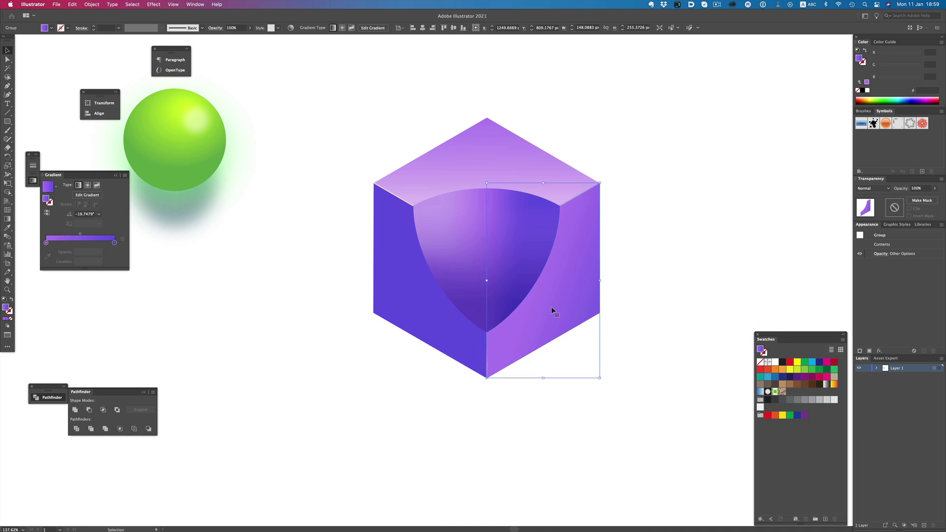
pyautogui.press('g')
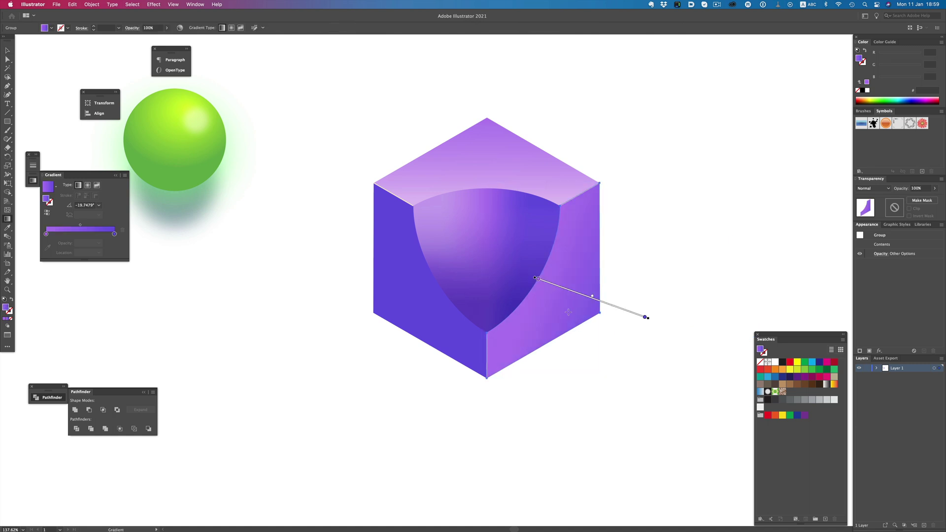
pyautogui.press('v')
# Pull the side faces, top pieces and shield overlay off the cube, then select the meshed shield.
pyautogui.moveTo(569, 312); pyautogui.dragTo(692, 331)
pyautogui.moveTo(418, 317); pyautogui.dragTo(296, 354)
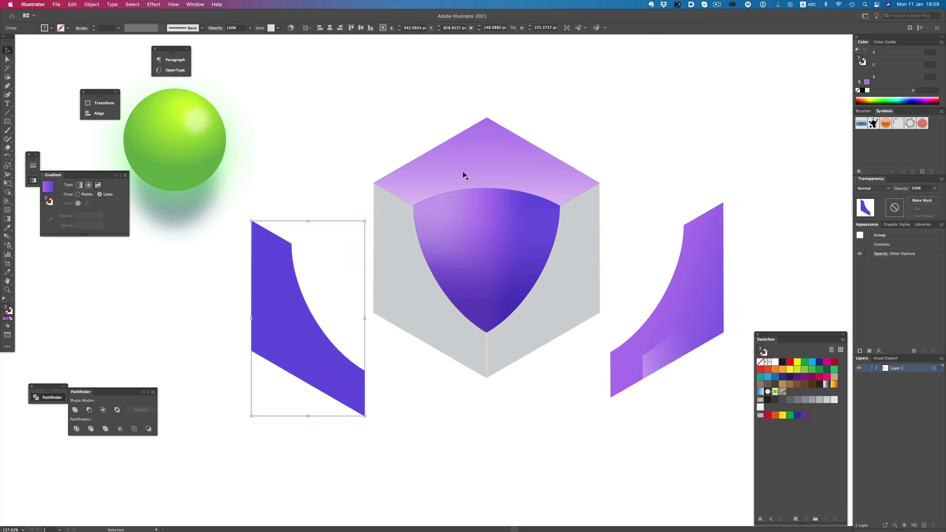
pyautogui.moveTo(463, 175); pyautogui.dragTo(472, 134)
pyautogui.moveTo(445, 166); pyautogui.dragTo(332, 136)
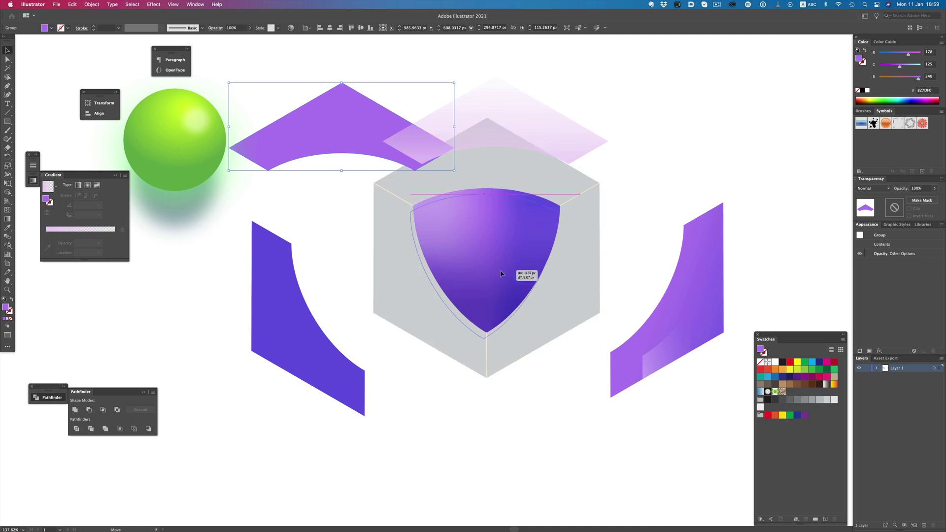
pyautogui.moveTo(505, 271); pyautogui.dragTo(492, 408)
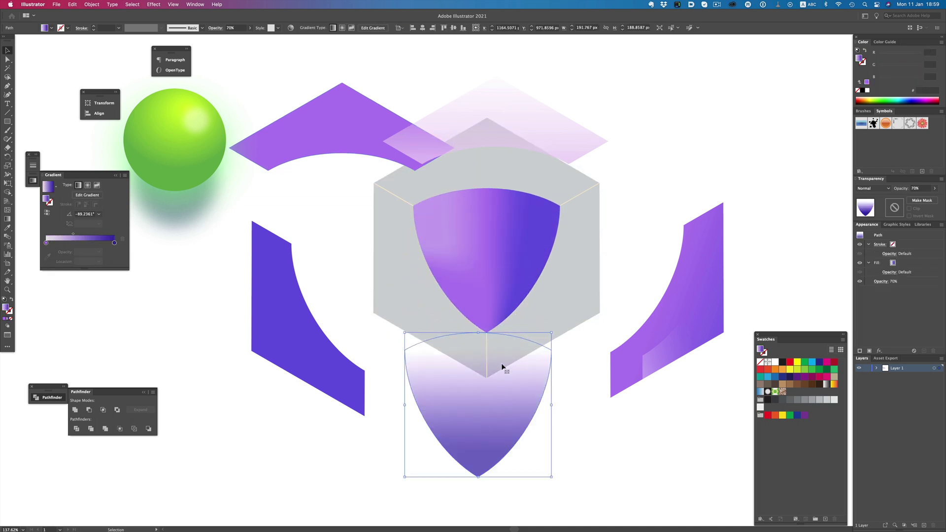
pyautogui.click(499, 263)
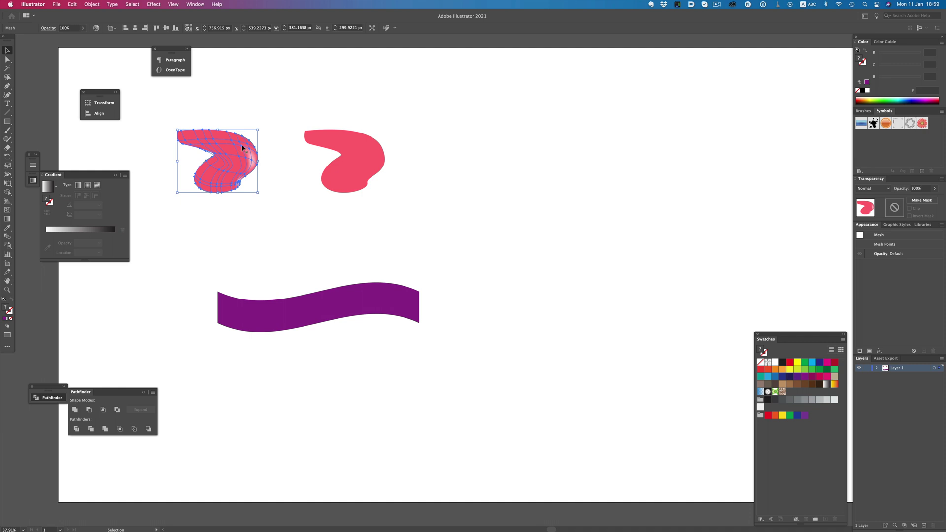
# Adjust the left red shape's mesh shading and zoom in on both red shapes.
pyautogui.moveTo(226, 139); pyautogui.dragTo(227, 147)
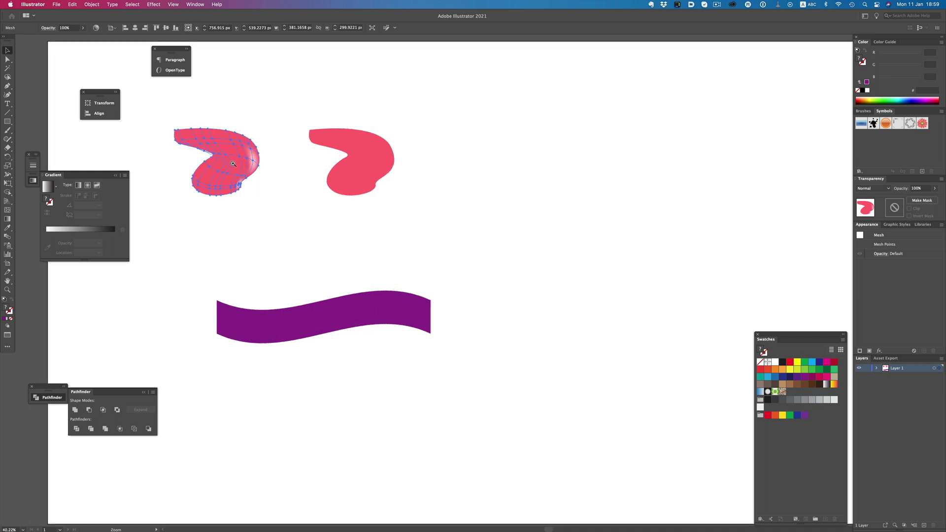
pyautogui.press('super+equal')
pyautogui.moveTo(352, 224); pyautogui.dragTo(297, 190)
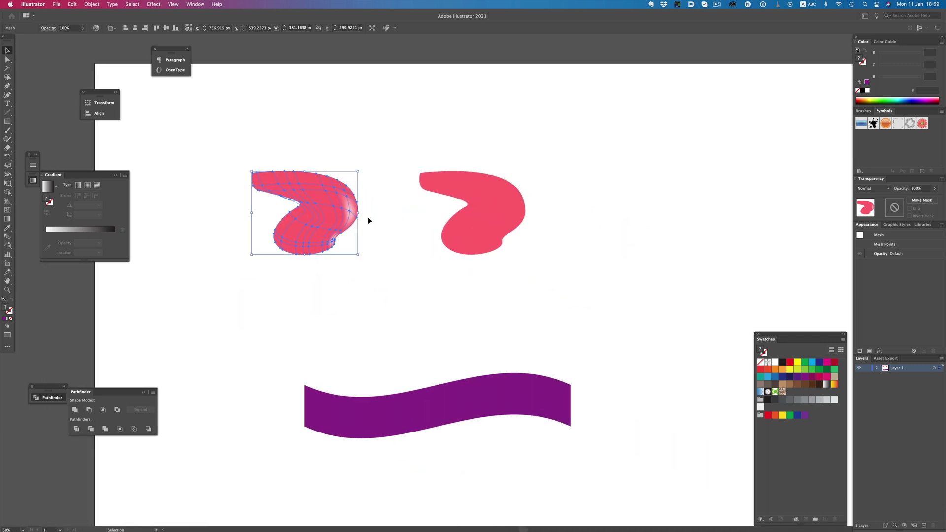
pyautogui.click(483, 229)
pyautogui.press('super+z')
pyautogui.click(379, 239)
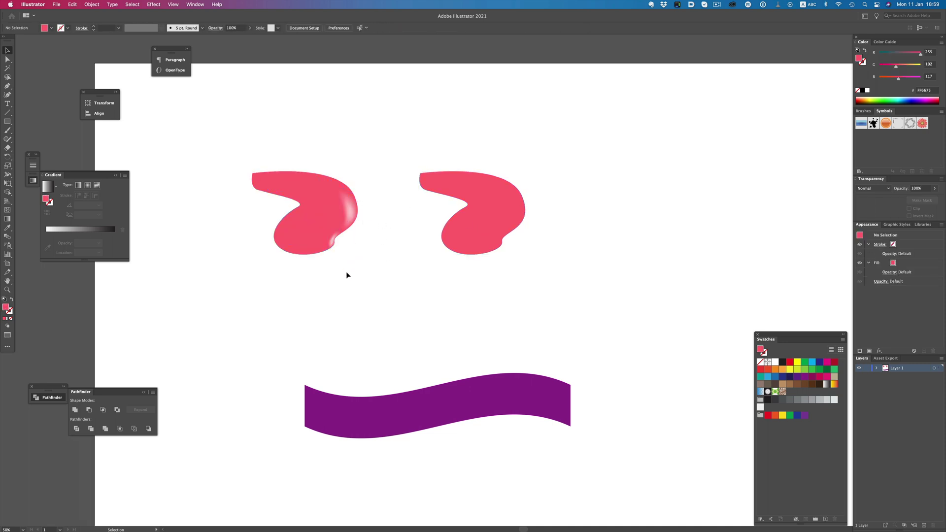
# Add a mesh point on the right red shape's curve and colour it white.
pyautogui.click(494, 222)
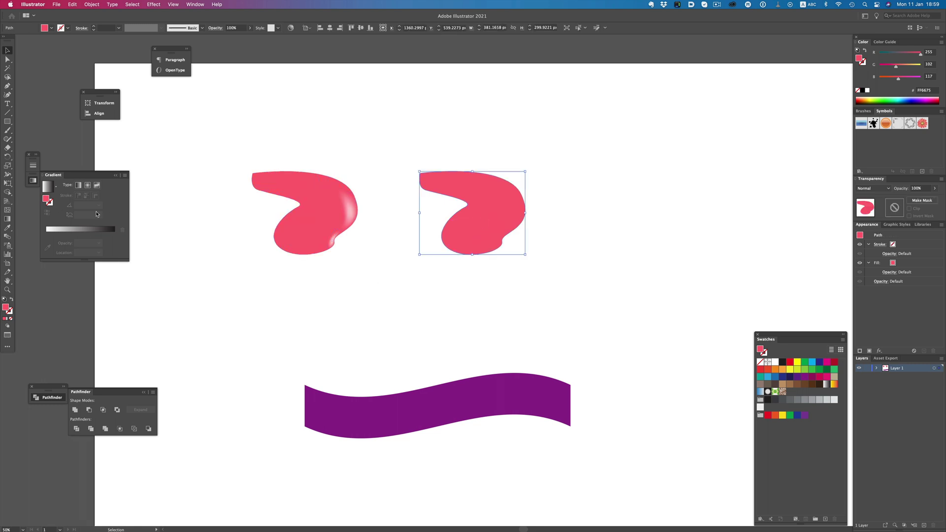
pyautogui.click(8, 209)
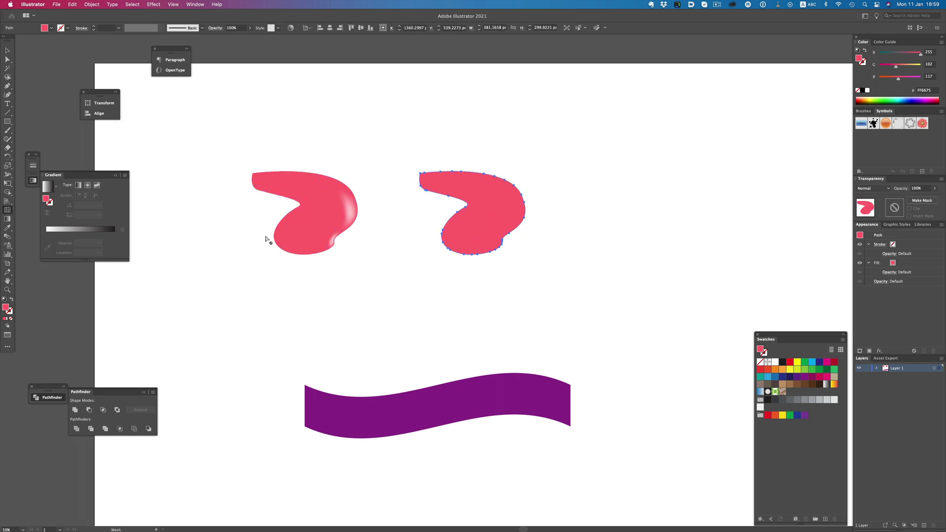
pyautogui.click(512, 210)
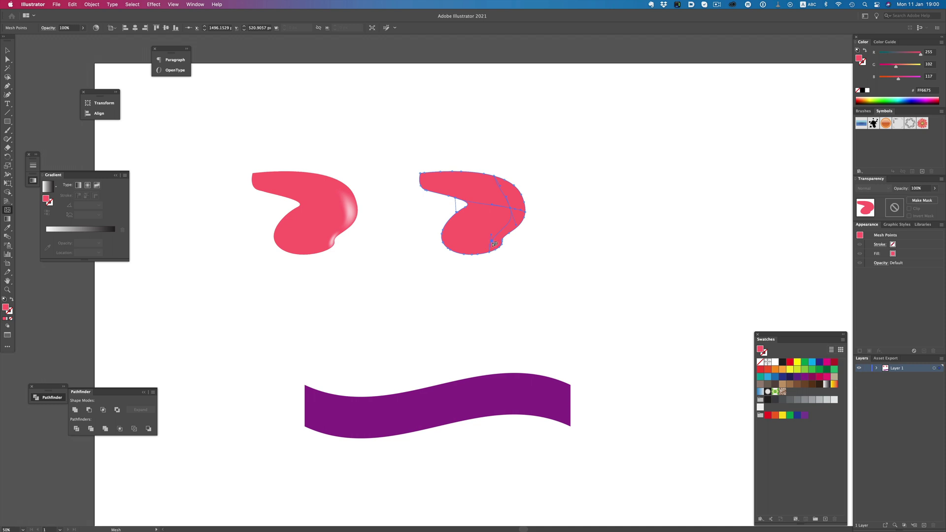
pyautogui.press('a')
pyautogui.click(520, 213)
pyautogui.click(776, 363)
pyautogui.click(671, 295)
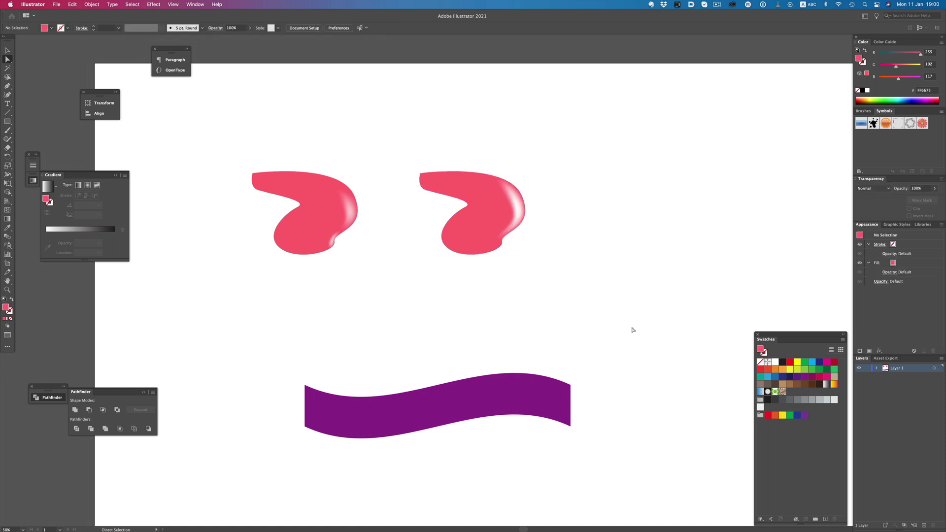
# Give the wavy ribbon a freeform Lines gradient with purple stops along its top edge.
pyautogui.press('v')
pyautogui.click(470, 395)
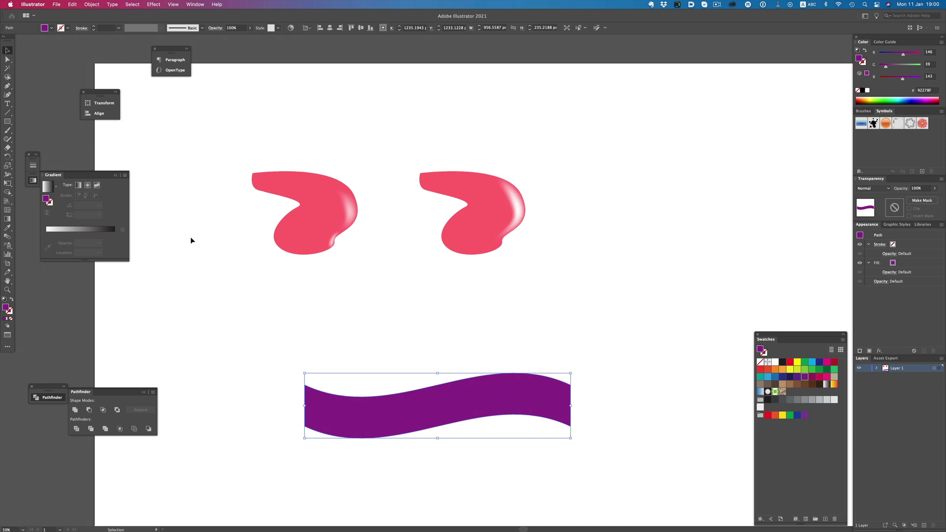
pyautogui.click(98, 189)
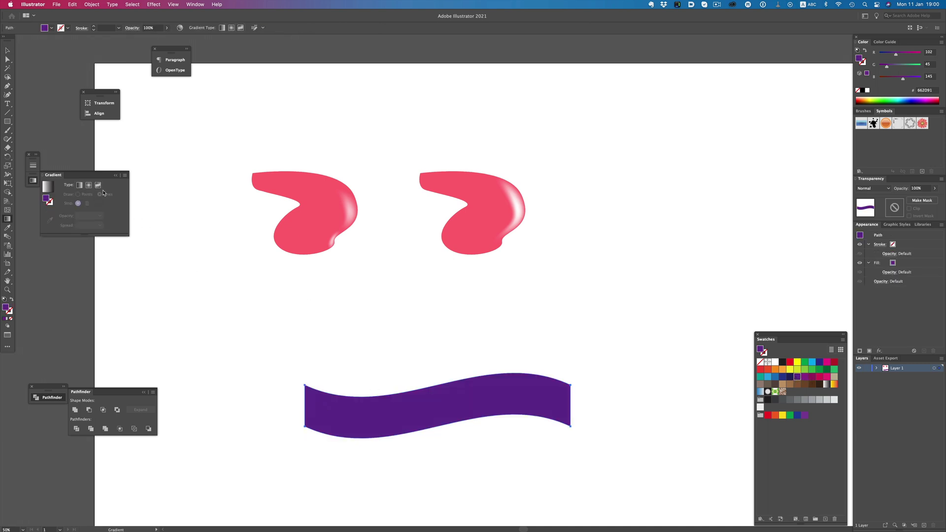
pyautogui.click(101, 194)
pyautogui.click(328, 407)
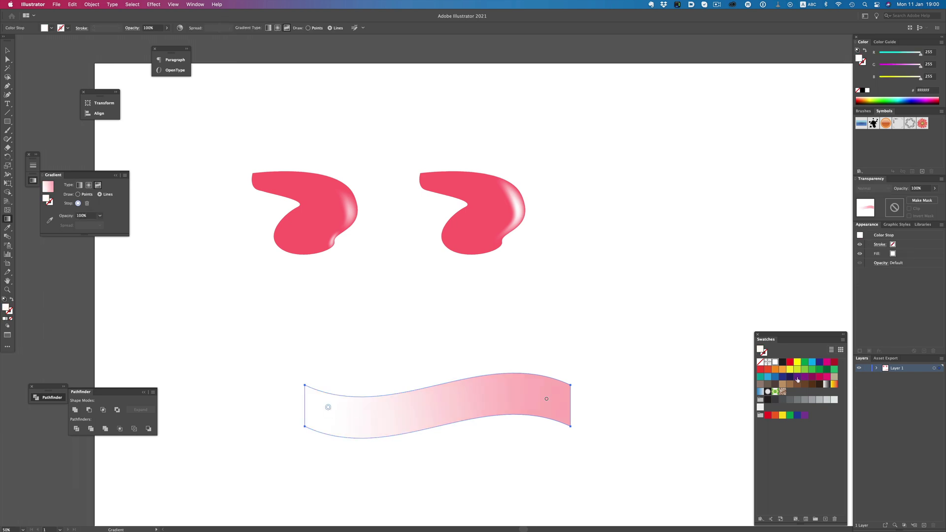
pyautogui.click(797, 378)
pyautogui.click(417, 399)
pyautogui.click(501, 383)
pyautogui.click(562, 390)
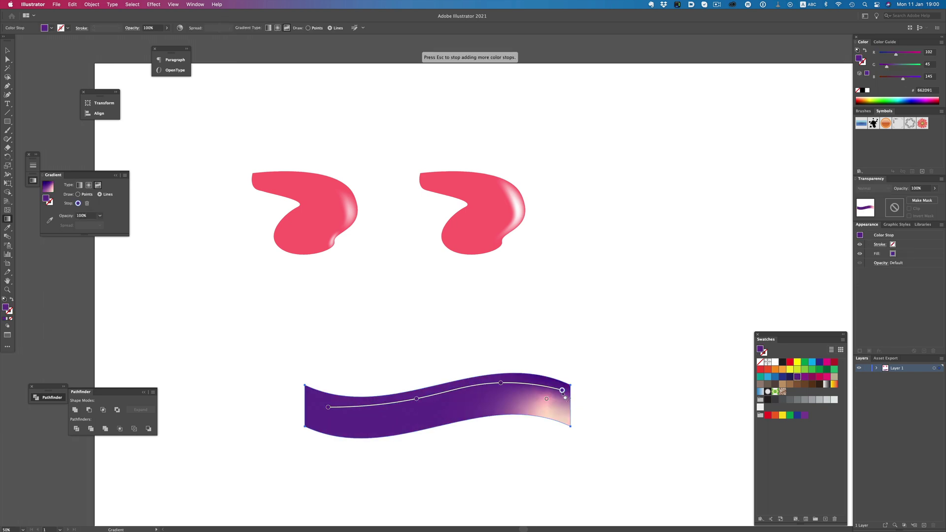
pyautogui.press('Escape')
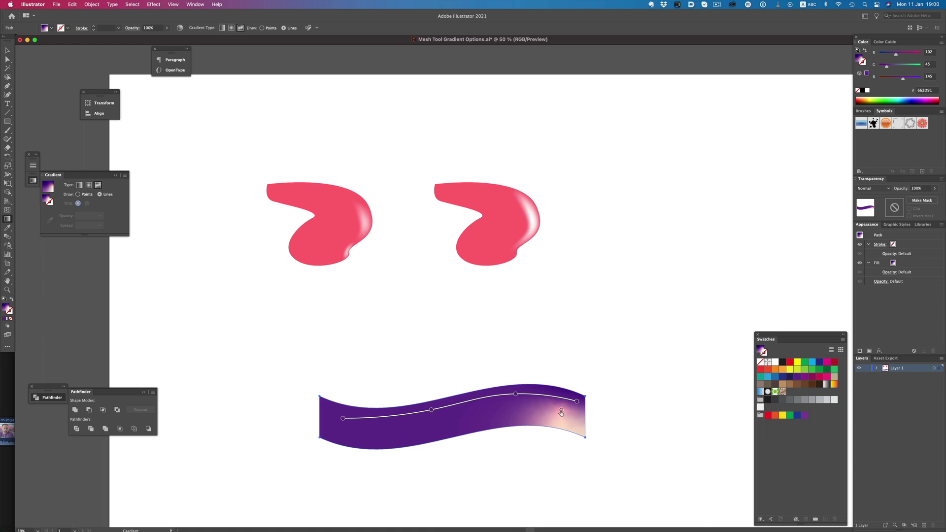
# Add pink EE2A78 stops along the ribbon's lower edge and adjust the stop positions.
pyautogui.moveTo(561, 413); pyautogui.dragTo(570, 420)
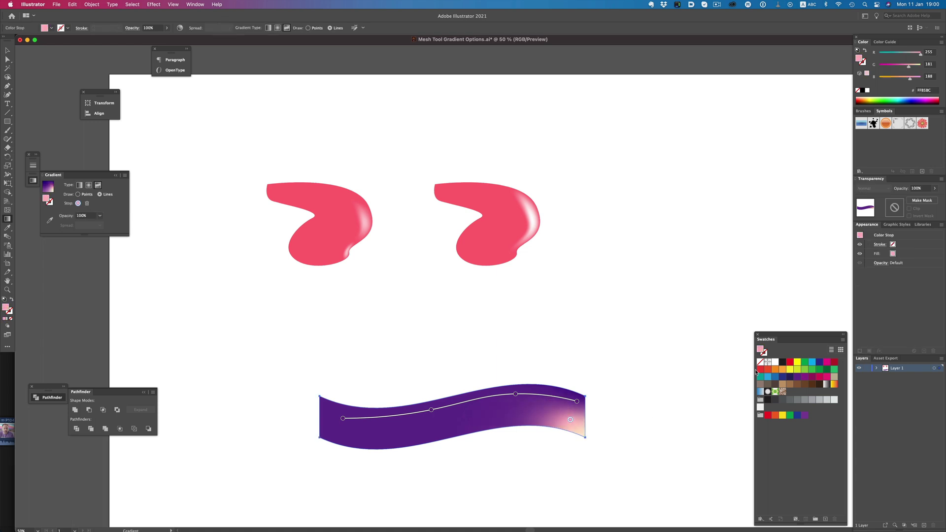
pyautogui.click(827, 377)
pyautogui.click(518, 416)
pyautogui.click(431, 434)
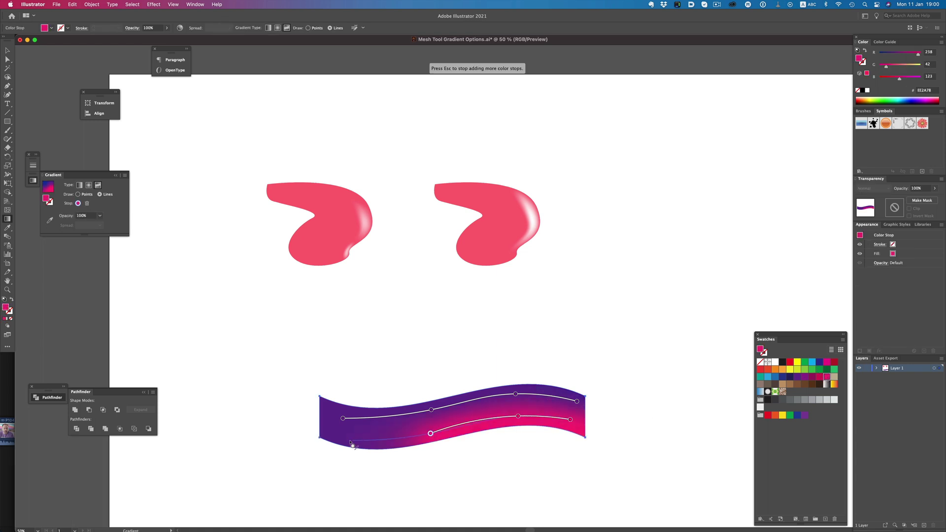
pyautogui.click(333, 434)
pyautogui.moveTo(345, 419); pyautogui.dragTo(333, 411)
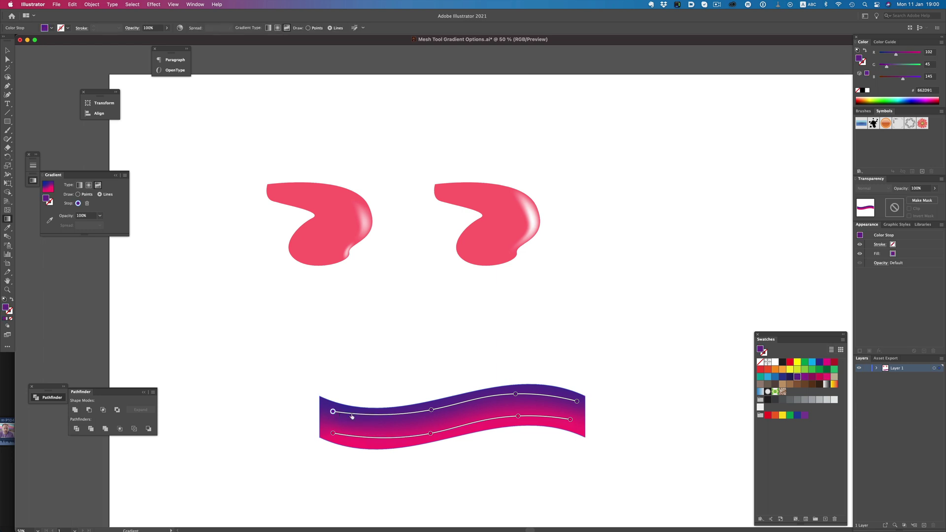
pyautogui.moveTo(431, 411); pyautogui.dragTo(430, 423)
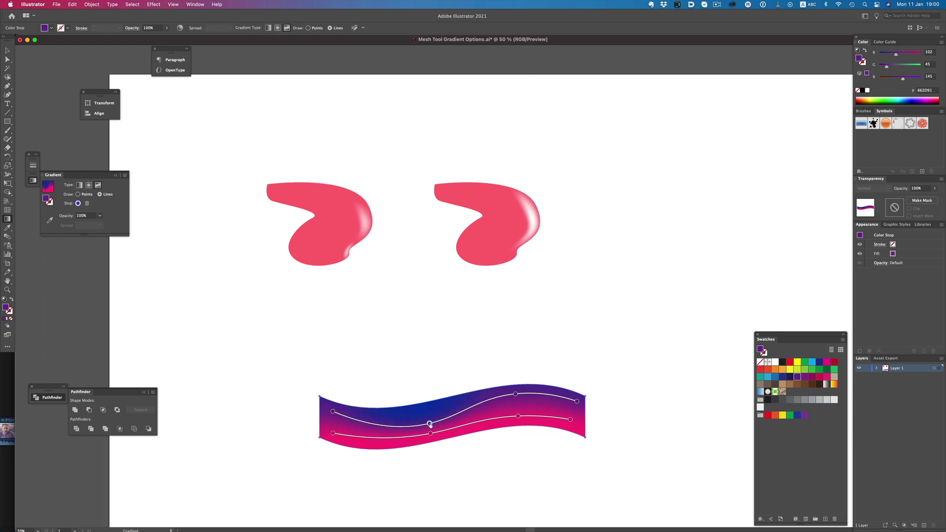
pyautogui.moveTo(515, 394)
pyautogui.mouseDown()
pyautogui.moveTo(519, 418)
pyautogui.moveTo(524, 404)
pyautogui.mouseUp()
pyautogui.press('v')
pyautogui.click(666, 340)
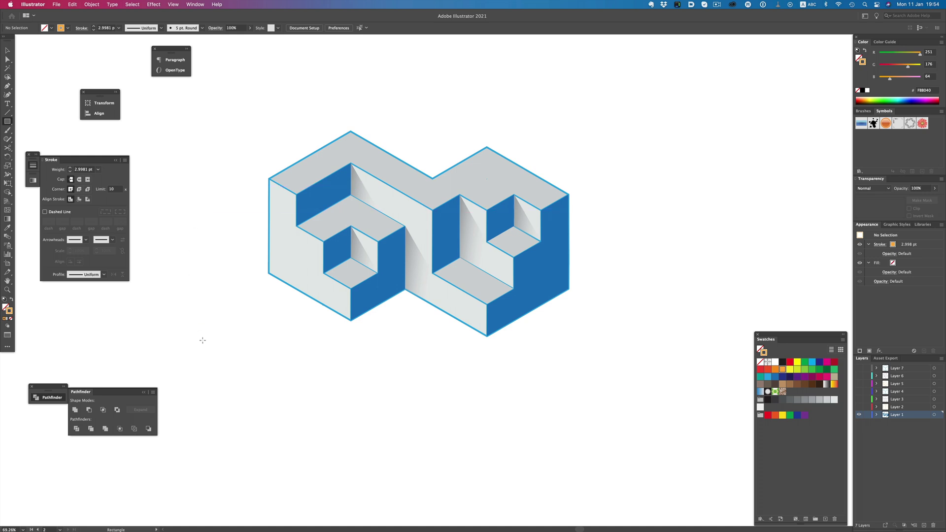
# Sketch Paintbrush loops around the logo's left and right blocks, then undo them.
pyautogui.press('b')
pyautogui.moveTo(408, 134)
pyautogui.mouseDown()
pyautogui.moveTo(332, 128)
pyautogui.moveTo(255, 201)
pyautogui.moveTo(313, 298)
pyautogui.moveTo(424, 237)
pyautogui.moveTo(357, 143)
pyautogui.mouseUp()
pyautogui.moveTo(517, 149)
pyautogui.mouseDown()
pyautogui.moveTo(420, 189)
pyautogui.moveTo(425, 308)
pyautogui.moveTo(558, 312)
pyautogui.moveTo(480, 145)
pyautogui.moveTo(438, 164)
pyautogui.mouseUp()
pyautogui.press('super+z')
pyautogui.press('super+z')
pyautogui.press('m')
# Toggle Layers 1–4 on and off to check them, leaving the filled artwork layer visible.
pyautogui.click(860, 407)
pyautogui.click(859, 415)
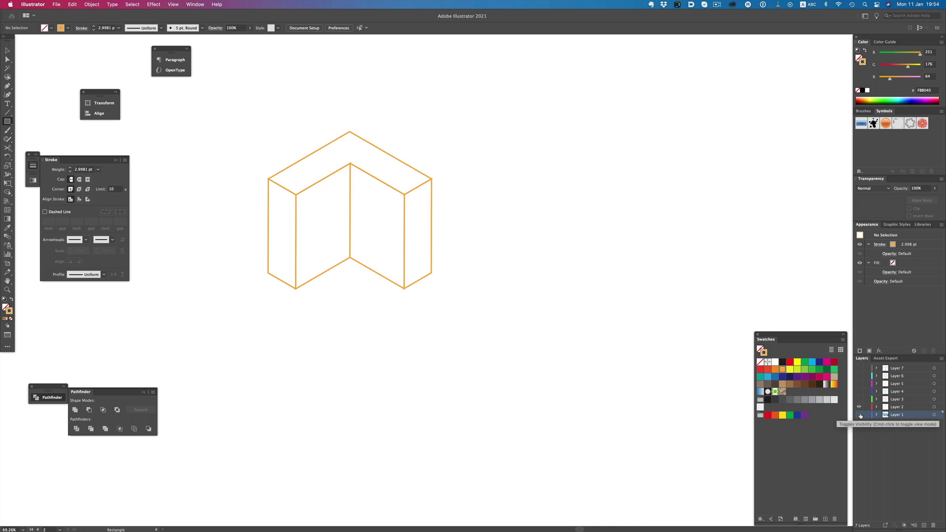
pyautogui.click(860, 400)
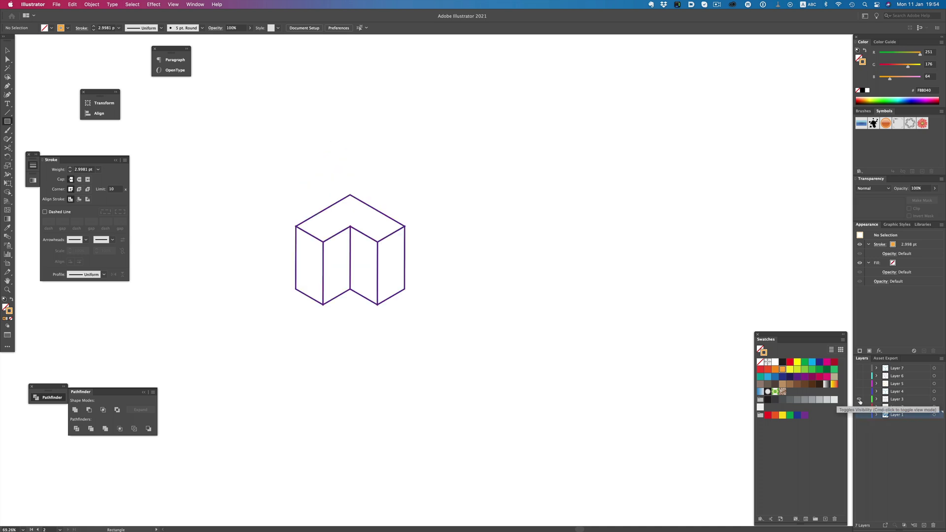
pyautogui.click(860, 400)
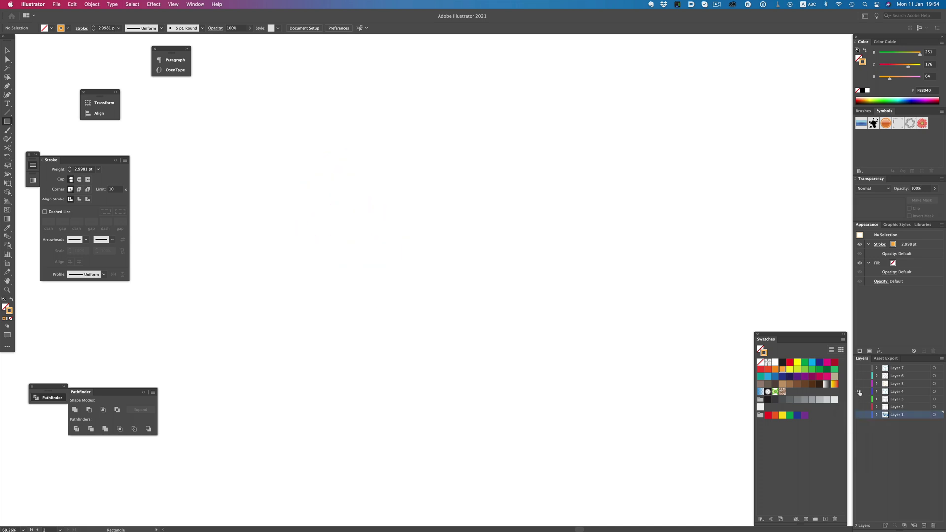
pyautogui.click(860, 392)
pyautogui.moveTo(860, 408); pyautogui.dragTo(860, 400)
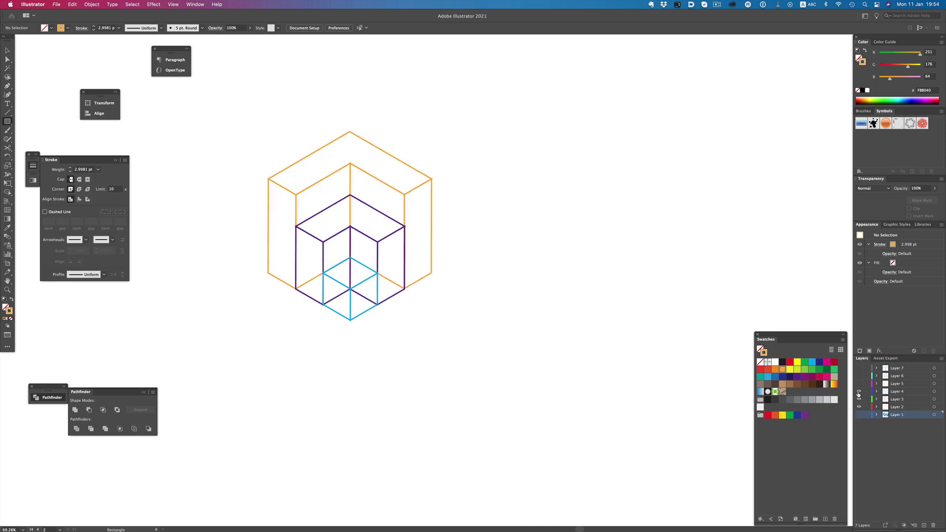
pyautogui.click(859, 415)
pyautogui.click(860, 406)
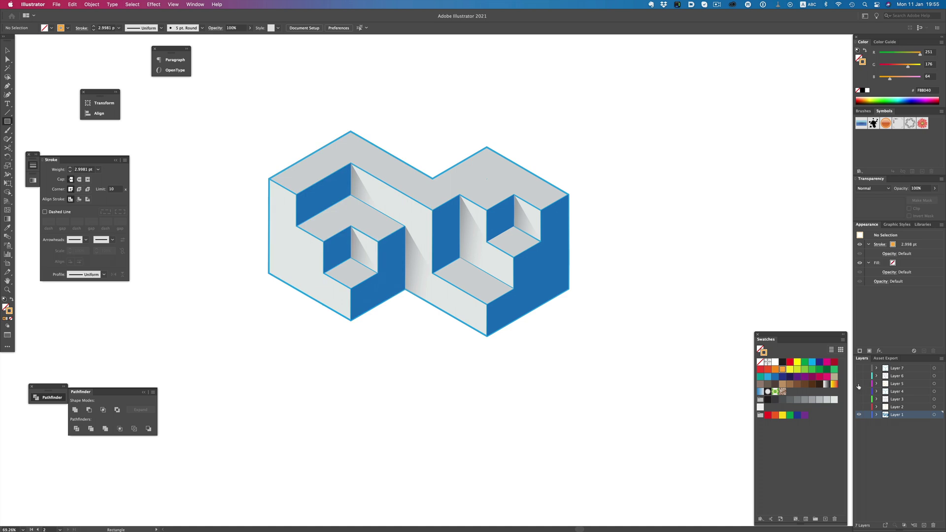
# Briefly show the orange, purple and light-blue outline guide layers, then hide them again.
pyautogui.click(859, 384)
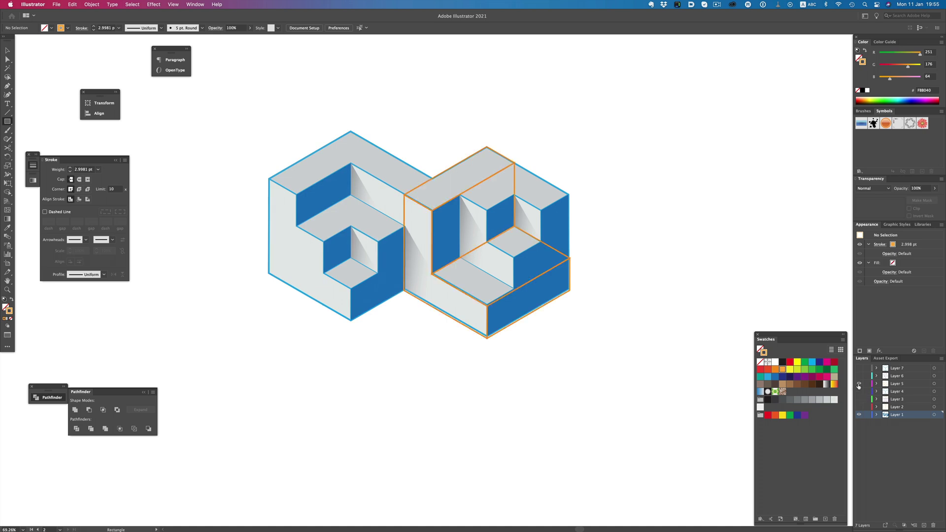
pyautogui.click(859, 376)
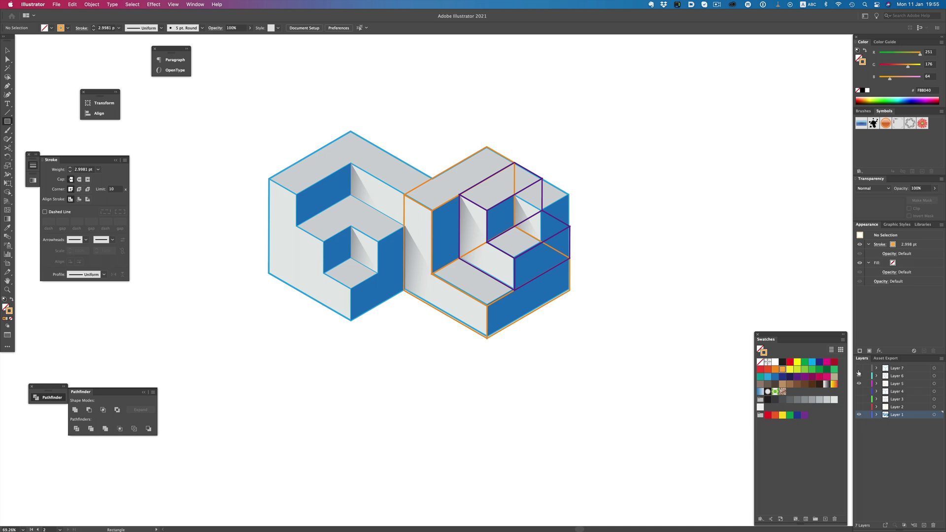
pyautogui.click(858, 369)
pyautogui.moveTo(859, 369); pyautogui.dragTo(859, 379)
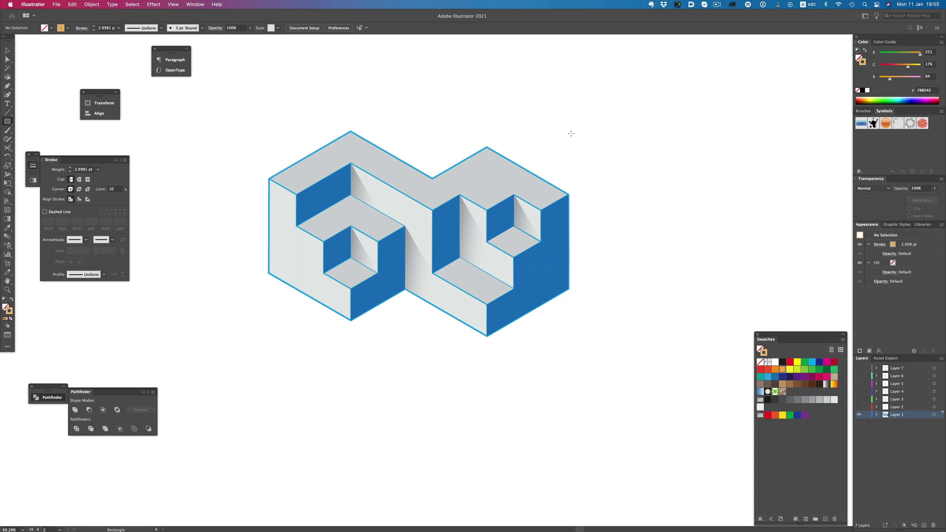
# Show the grid and merge a 600x200 px top strip and 200x500 px left strip into an orange L.
pyautogui.scroll(10, 537, 146)
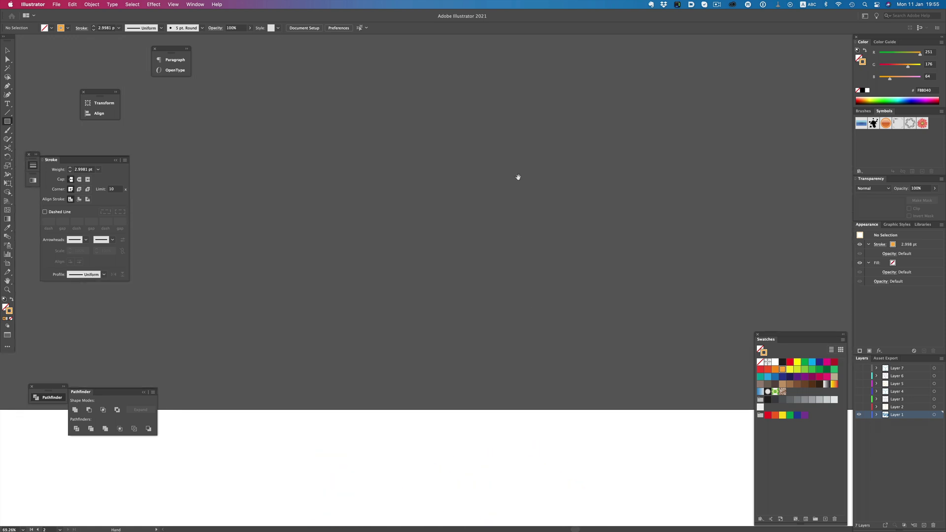
pyautogui.scroll(-9, 536, 374)
pyautogui.scroll(5, 572, 356)
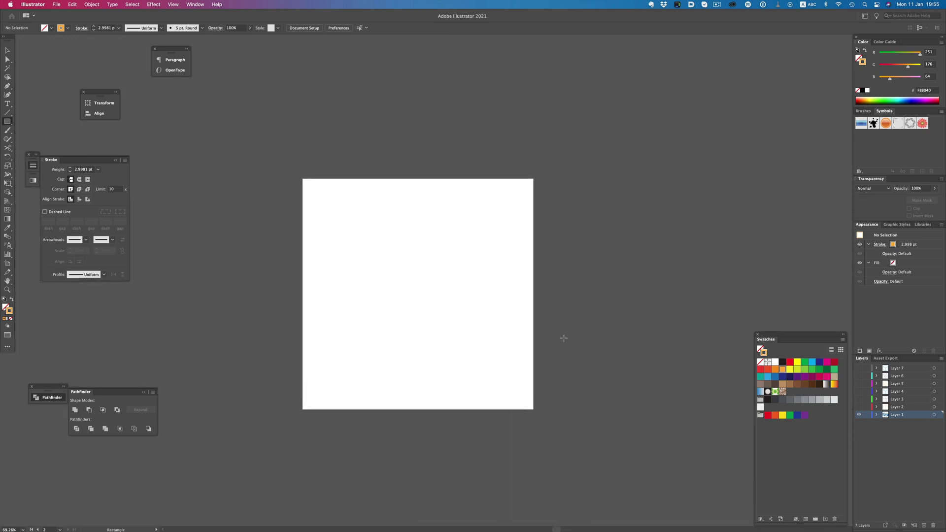
pyautogui.press('super+apostrophe')
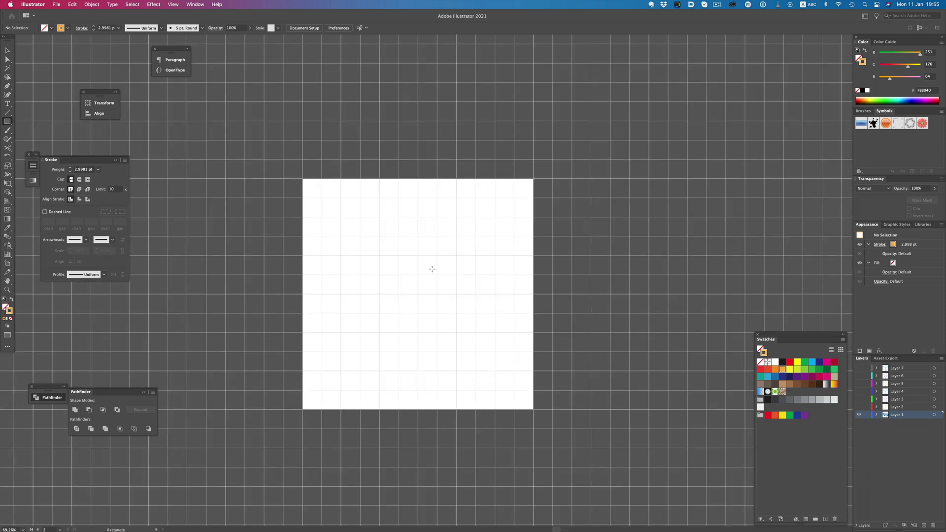
pyautogui.moveTo(303, 179)
pyautogui.mouseDown()
pyautogui.moveTo(417, 237)
pyautogui.moveTo(533, 256)
pyautogui.mouseUp()
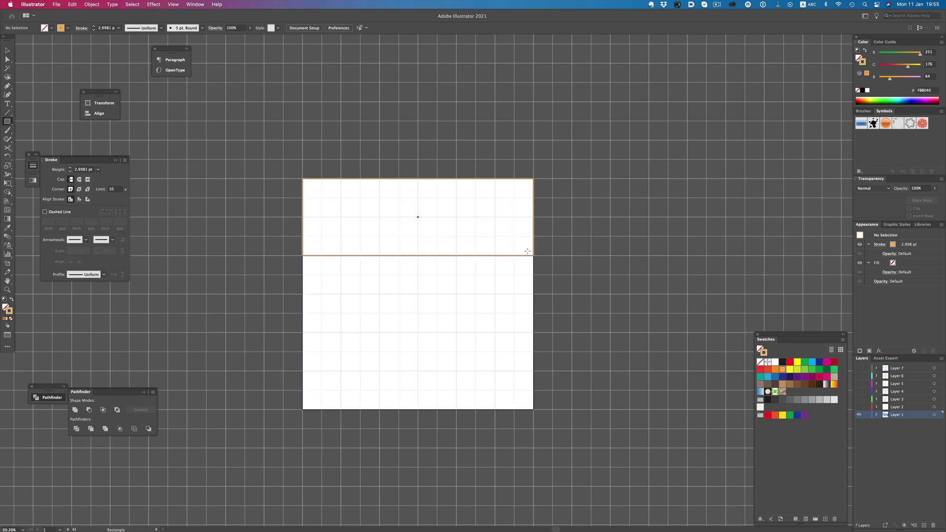
pyautogui.moveTo(380, 217)
pyautogui.mouseDown()
pyautogui.moveTo(319, 409)
pyautogui.moveTo(303, 409)
pyautogui.mouseUp()
pyautogui.press('v')
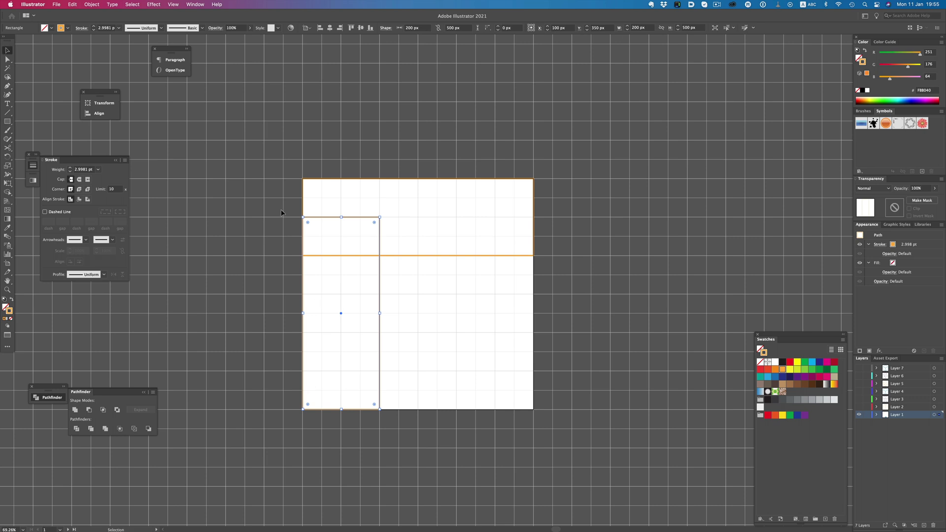
pyautogui.moveTo(283, 209); pyautogui.dragTo(422, 333)
pyautogui.hotkey('shift', 'm')
pyautogui.moveTo(341, 330)
pyautogui.mouseDown()
pyautogui.moveTo(338, 235)
pyautogui.moveTo(385, 246)
pyautogui.mouseUp()
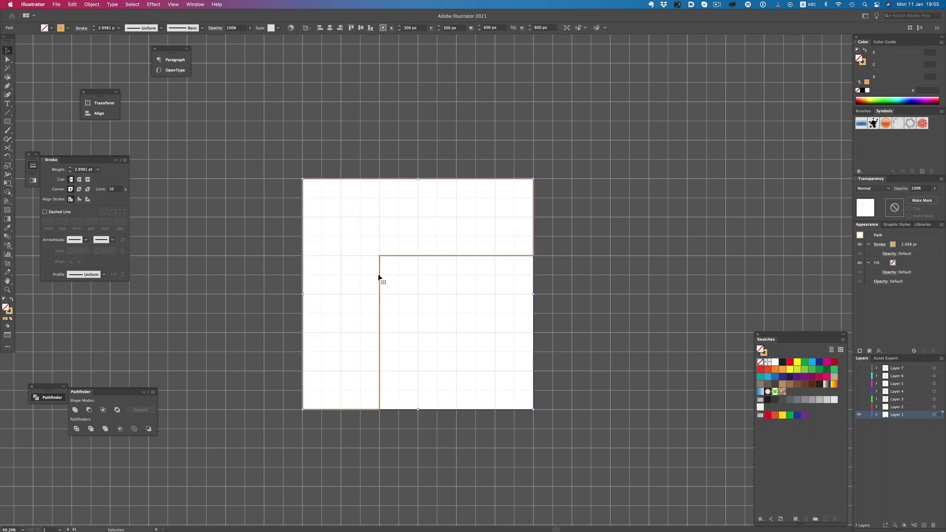
pyautogui.hotkey('shift', 'x')
pyautogui.press('super+shift+a')
# Draw two rectangles inside the orange L, fill them yellow and merge them into a yellow L.
pyautogui.press('m')
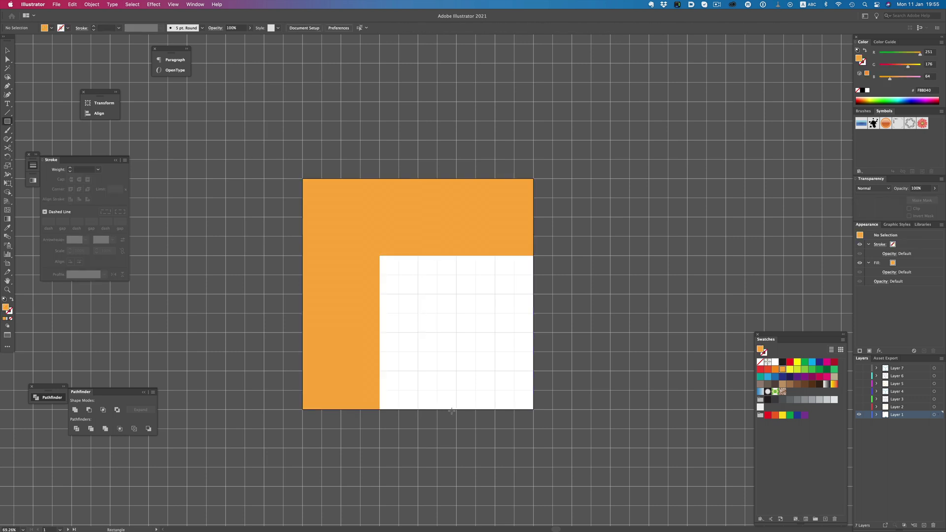
pyautogui.moveTo(456, 409); pyautogui.dragTo(379, 256)
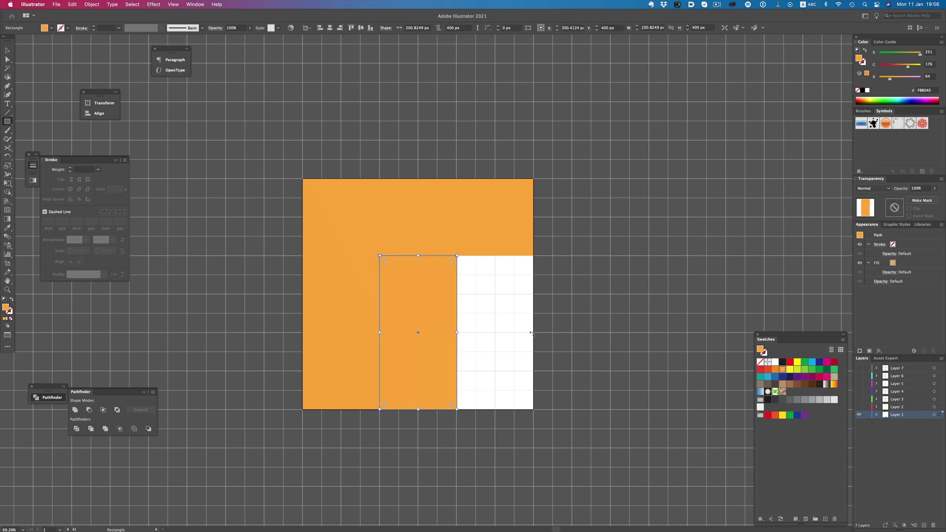
pyautogui.moveTo(534, 332); pyautogui.dragTo(379, 255)
pyautogui.press('v')
pyautogui.keyDown('shift'); pyautogui.click(418, 370); pyautogui.keyUp('shift')
pyautogui.click(790, 370)
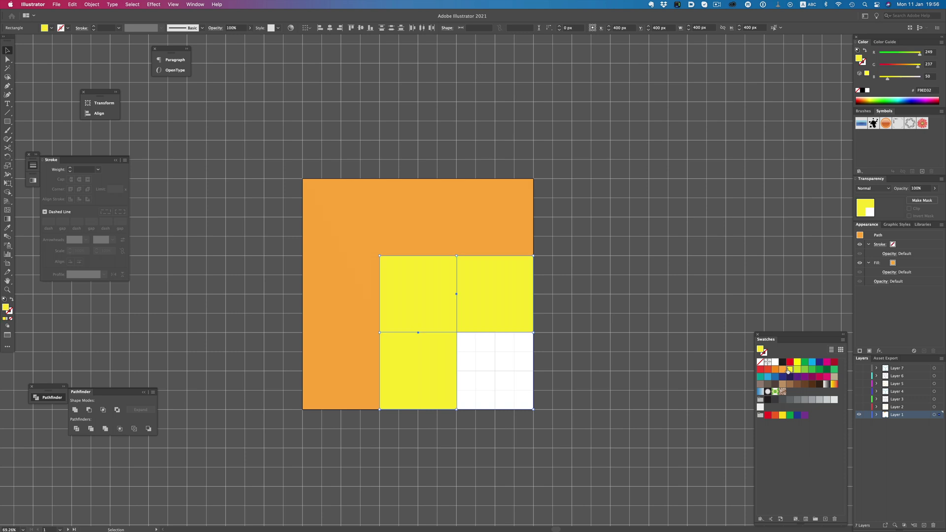
pyautogui.hotkey('shift', 'm')
pyautogui.moveTo(406, 368); pyautogui.dragTo(496, 306)
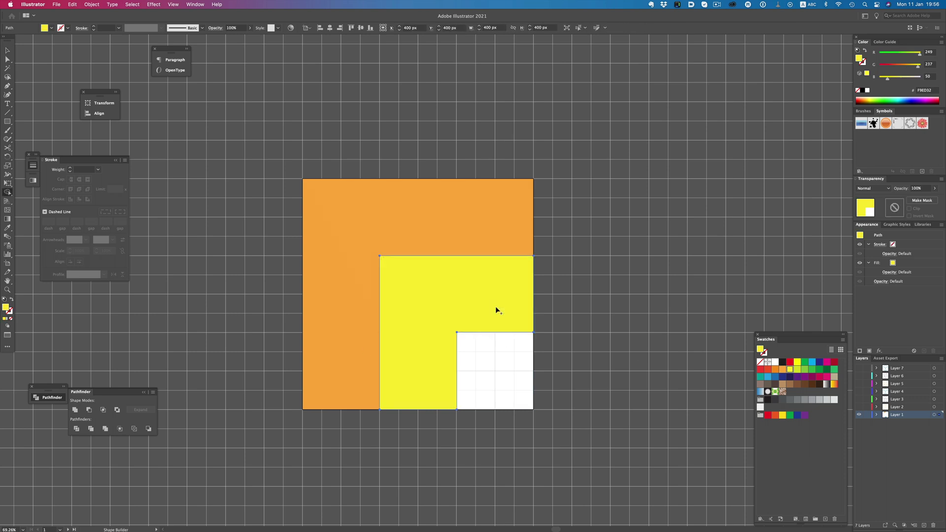
# Draw a 200 px square in the lower-right corner and colour it cyan.
pyautogui.press('m')
pyautogui.moveTo(533, 409); pyautogui.dragTo(458, 333)
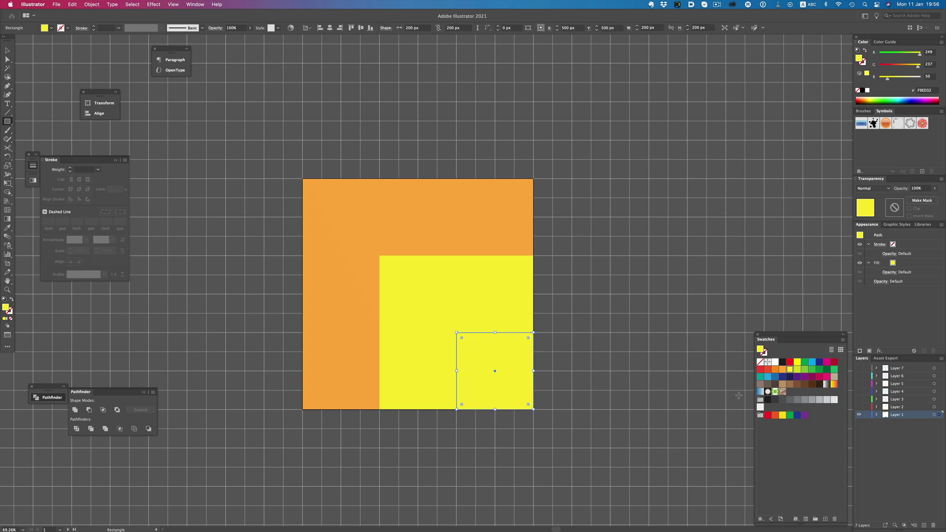
pyautogui.click(812, 362)
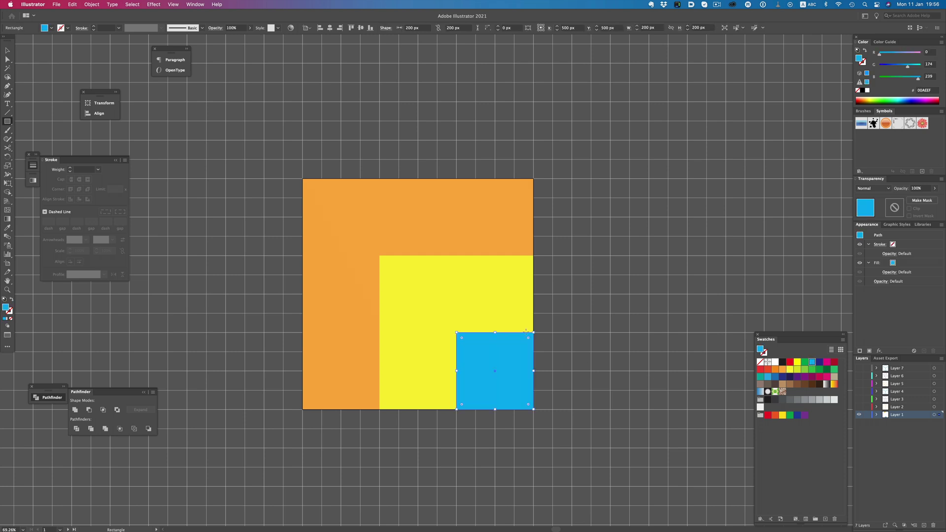
# Hide the grid and apply 3D Extrude & Bevel at Isometric Top to all three shapes.
pyautogui.press('v')
pyautogui.press('super+a')
pyautogui.press('super+apostrophe')
pyautogui.press('super+minus')
pyautogui.click(153, 4)
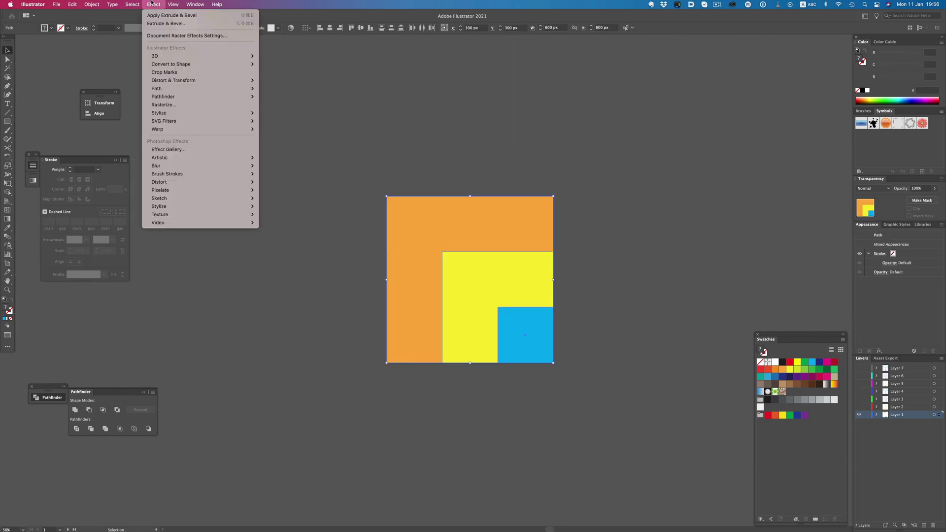
pyautogui.moveTo(155, 55)
pyautogui.click(279, 56)
pyautogui.click(567, 109)
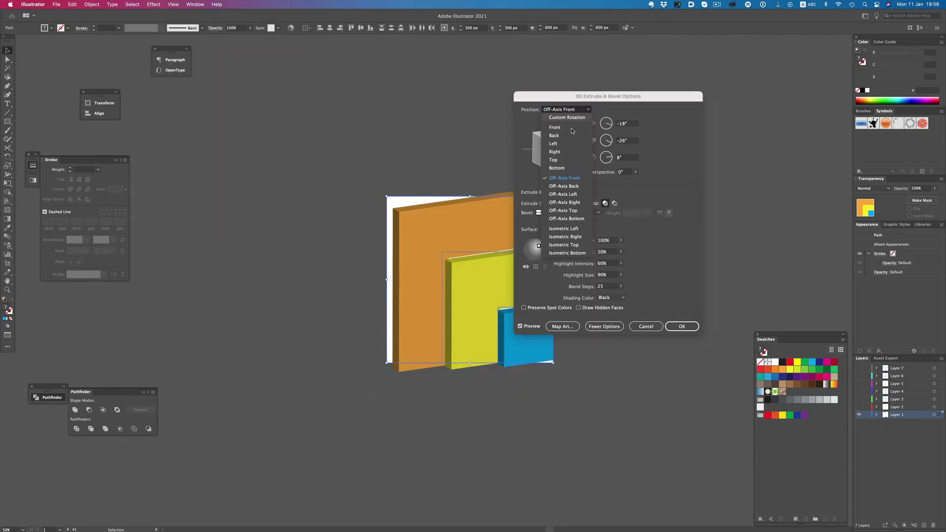
pyautogui.click(564, 245)
pyautogui.click(682, 327)
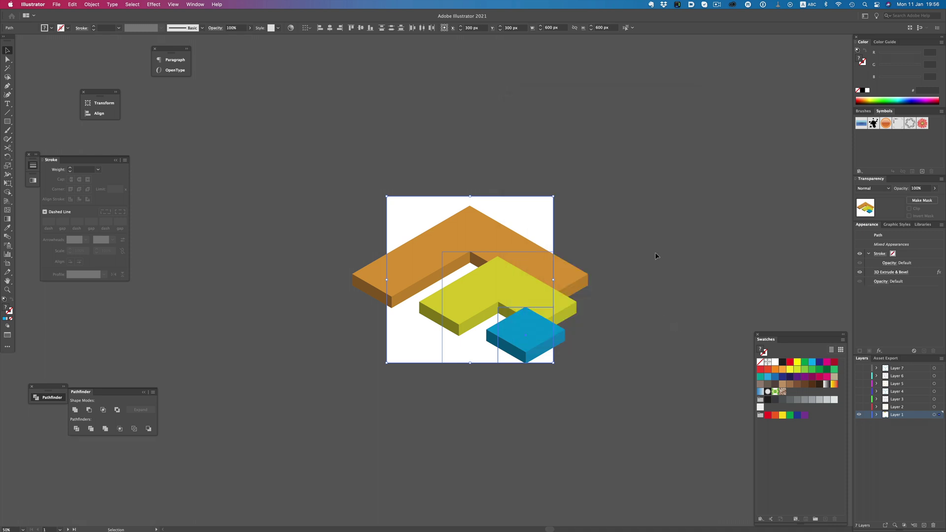
# Set extrude depths of 500 for the orange L, 400 for the yellow L and 200 for the blue square.
pyautogui.click(513, 247)
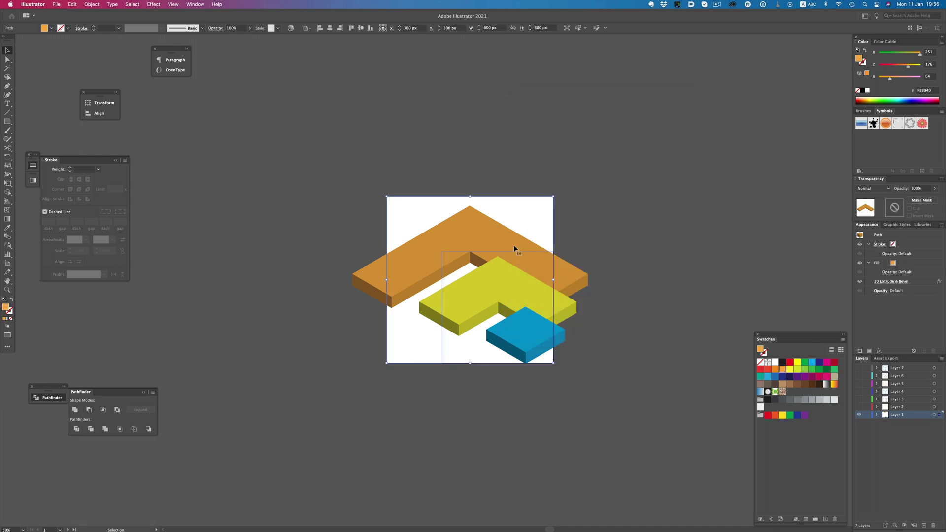
pyautogui.click(900, 283)
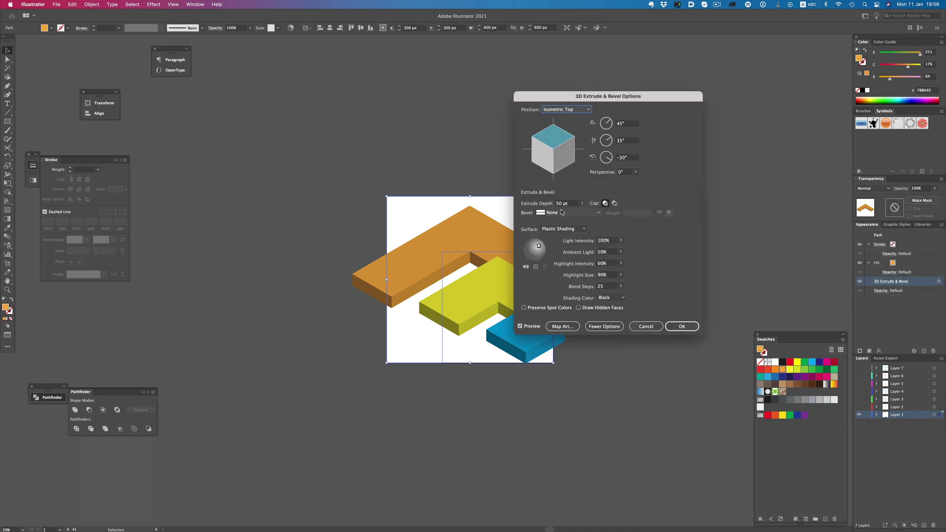
pyautogui.click(562, 203)
pyautogui.write('500')
pyautogui.press('Return')
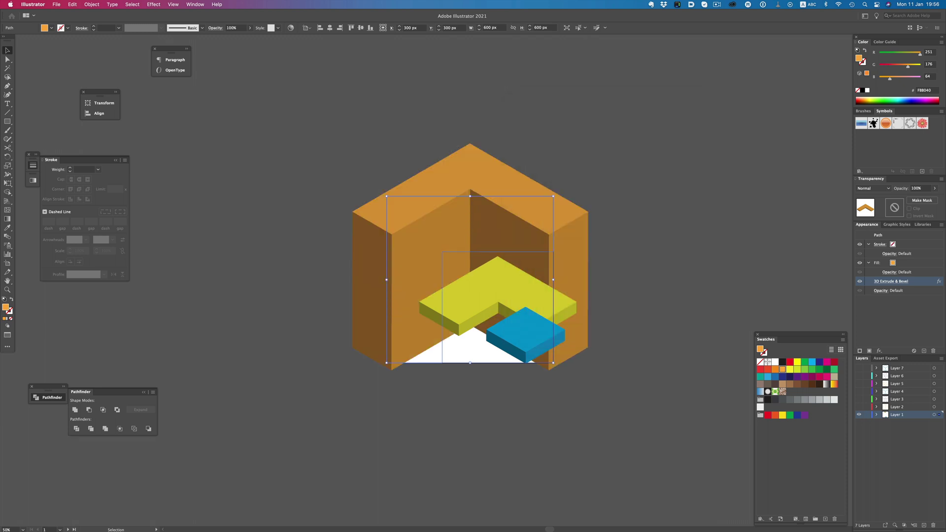
pyautogui.click(533, 289)
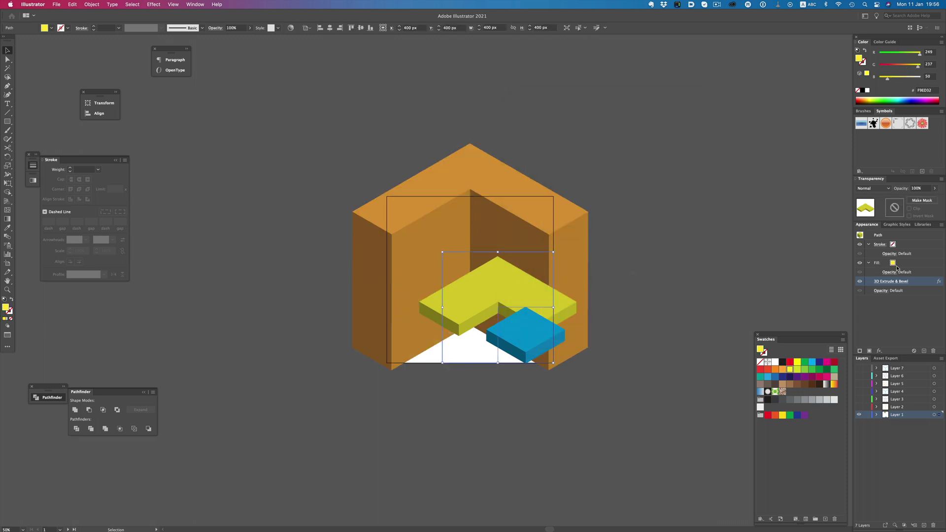
pyautogui.click(900, 282)
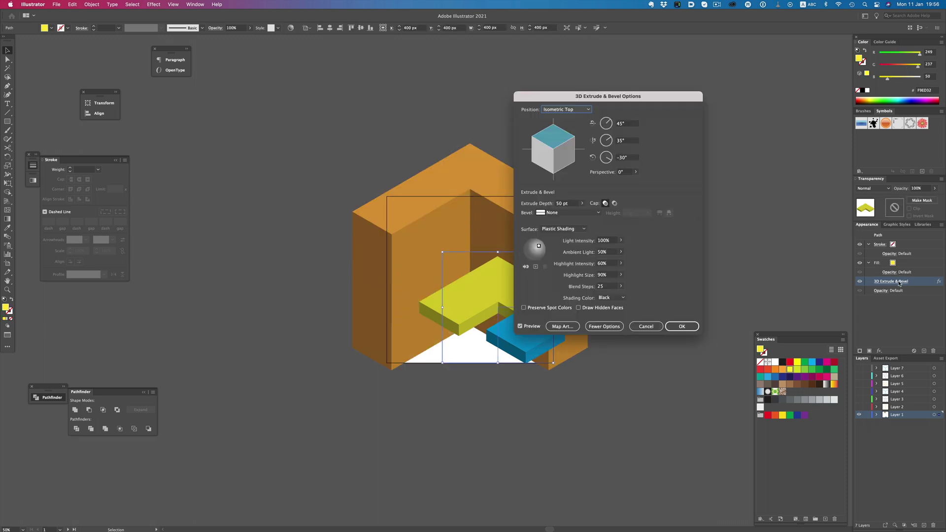
pyautogui.doubleClick(570, 206)
pyautogui.write('400')
pyautogui.press('Return')
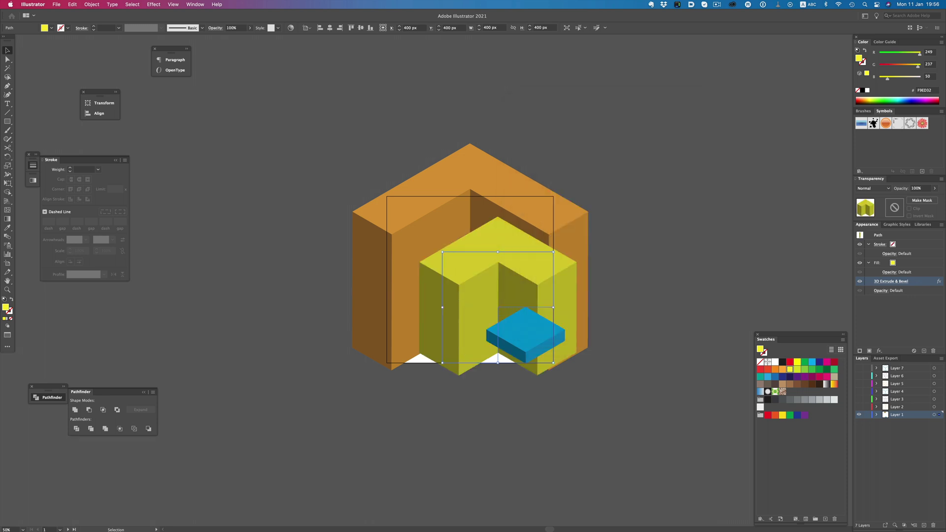
pyautogui.click(683, 281)
pyautogui.click(515, 345)
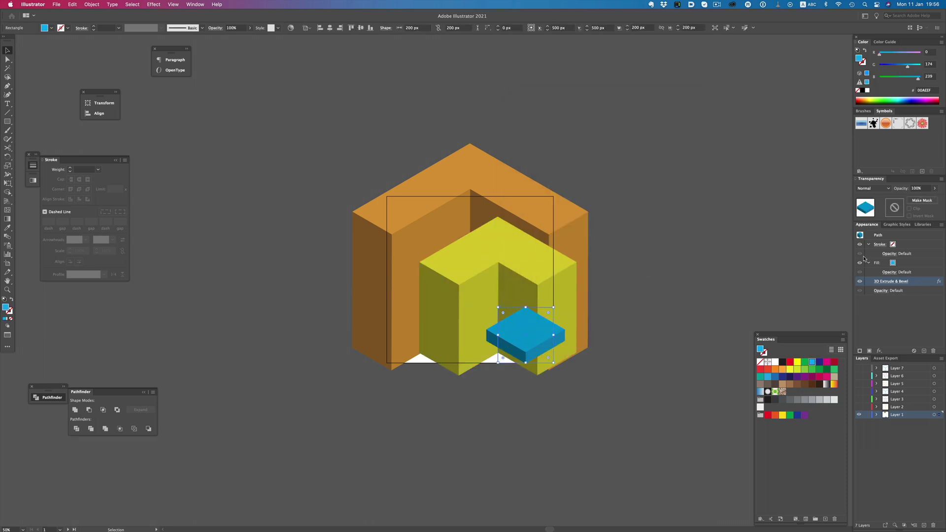
pyautogui.click(888, 282)
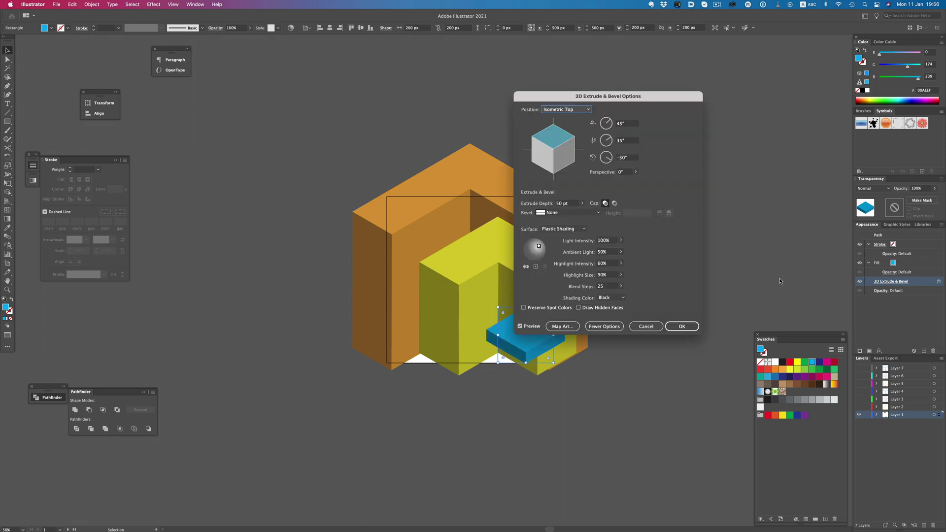
pyautogui.click(568, 205)
pyautogui.write('200')
pyautogui.press('Return')
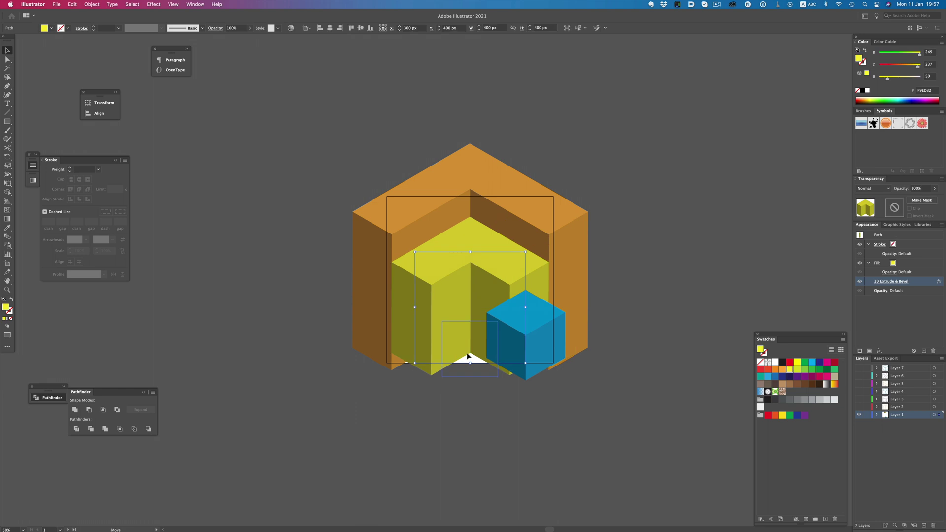
# Duplicate the stepped block to the right and reopen the copy's orange 3D position settings.
pyautogui.click(429, 232)
pyautogui.moveTo(429, 232); pyautogui.dragTo(624, 222)
pyautogui.click(623, 220)
pyautogui.click(891, 282)
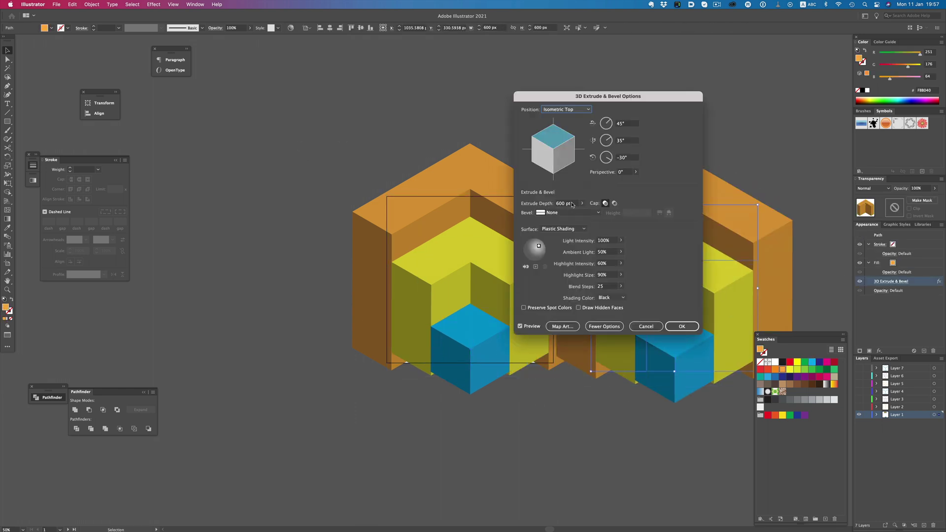
pyautogui.click(564, 110)
# Give the orange piece a different position and apply the changed 3D settings.
pyautogui.click(568, 232)
pyautogui.click(682, 326)
pyautogui.click(731, 137)
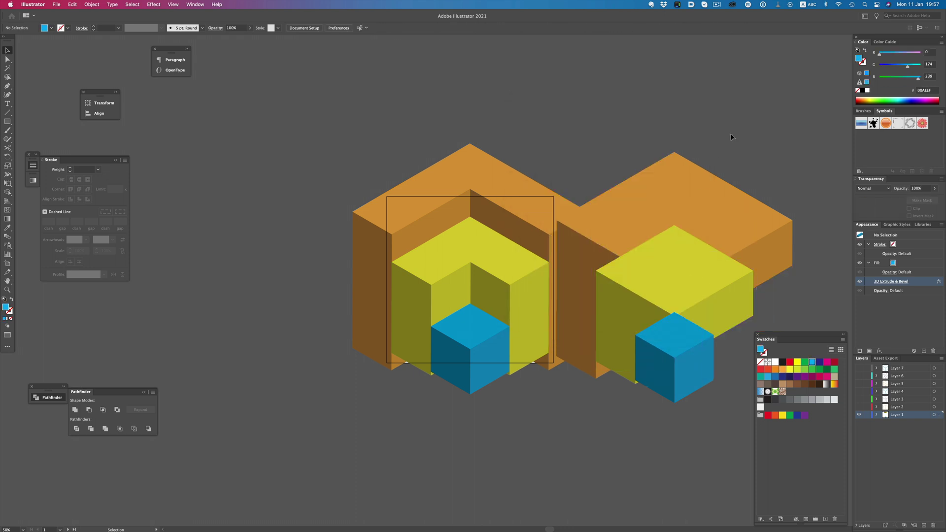
# Rotate the right copy of the block and shift its yellow block slightly.
pyautogui.click(585, 369)
pyautogui.press('r')
pyautogui.moveTo(616, 149); pyautogui.dragTo(508, 325)
pyautogui.press('v')
pyautogui.click(667, 134)
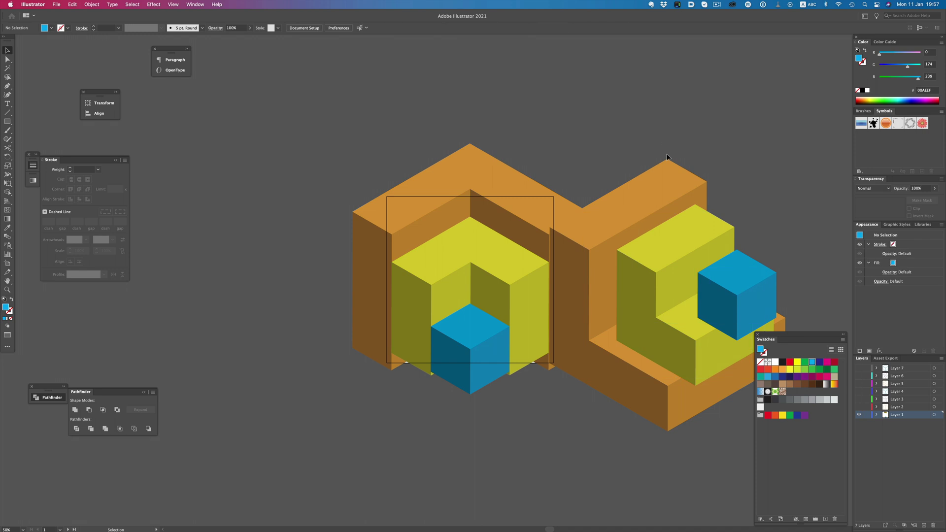
pyautogui.moveTo(670, 253); pyautogui.dragTo(745, 282)
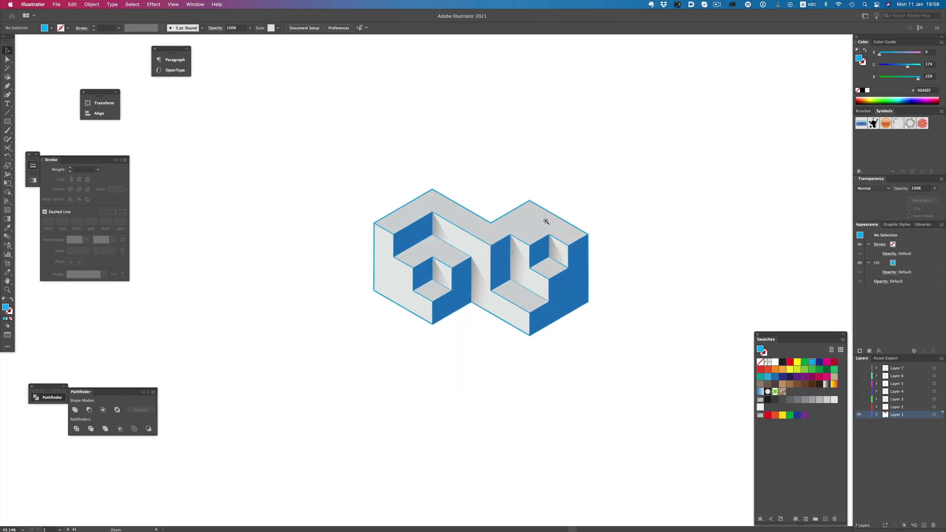
pyautogui.scroll(5, 546, 221)
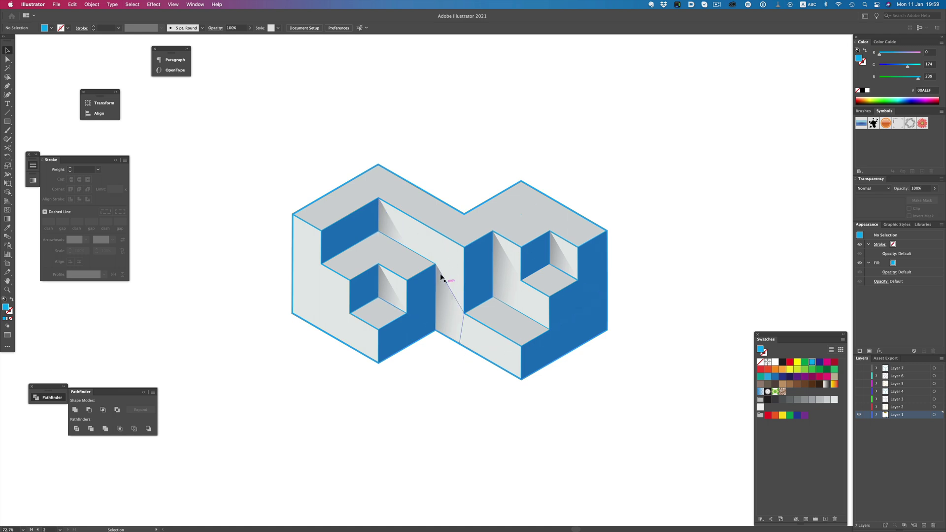
# Move the four gradient shadow shapes up above the cube artwork.
pyautogui.moveTo(405, 203); pyautogui.dragTo(473, 111)
pyautogui.moveTo(450, 294); pyautogui.dragTo(521, 144)
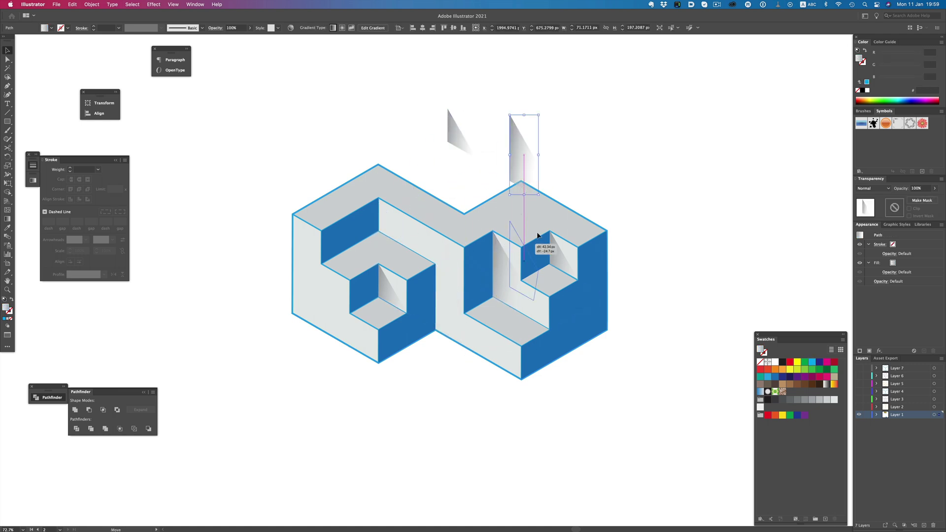
pyautogui.moveTo(505, 266); pyautogui.dragTo(619, 190)
pyautogui.moveTo(388, 297); pyautogui.dragTo(374, 88)
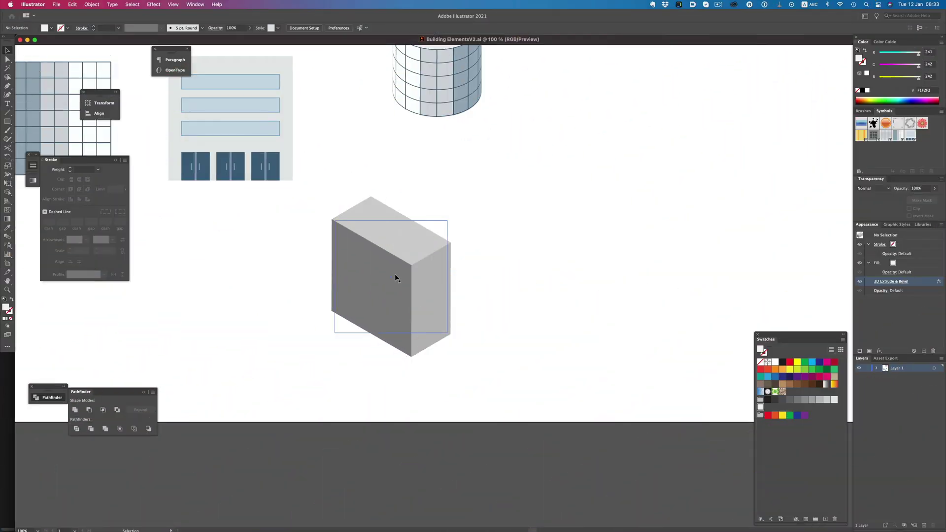
# In the box's 3D Extrude Map Art dialog, cycle through the surfaces back to the first.
pyautogui.click(889, 281)
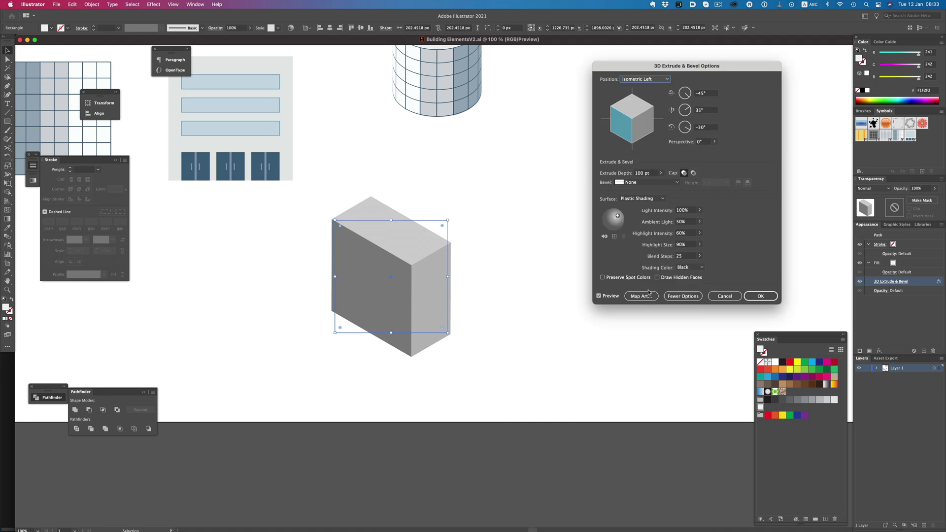
pyautogui.click(643, 296)
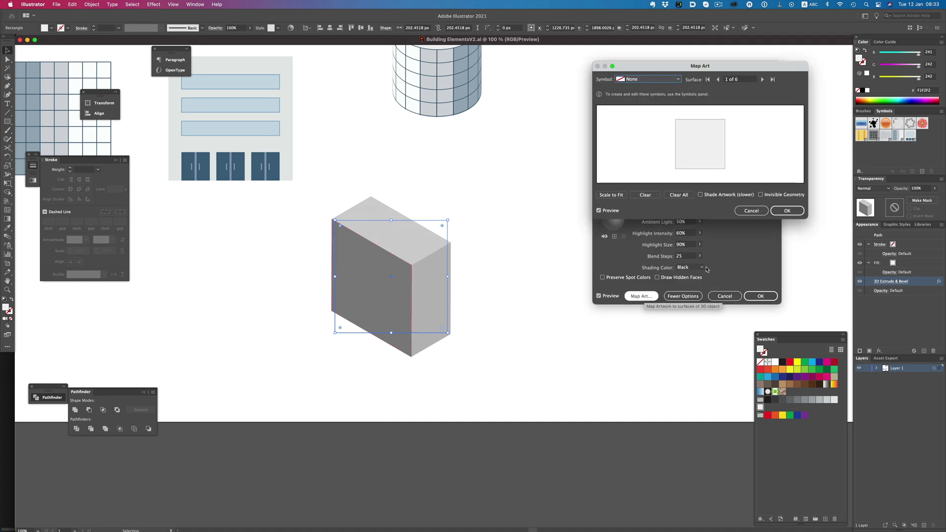
pyautogui.click(763, 80)
pyautogui.click(762, 79)
pyautogui.click(762, 79)
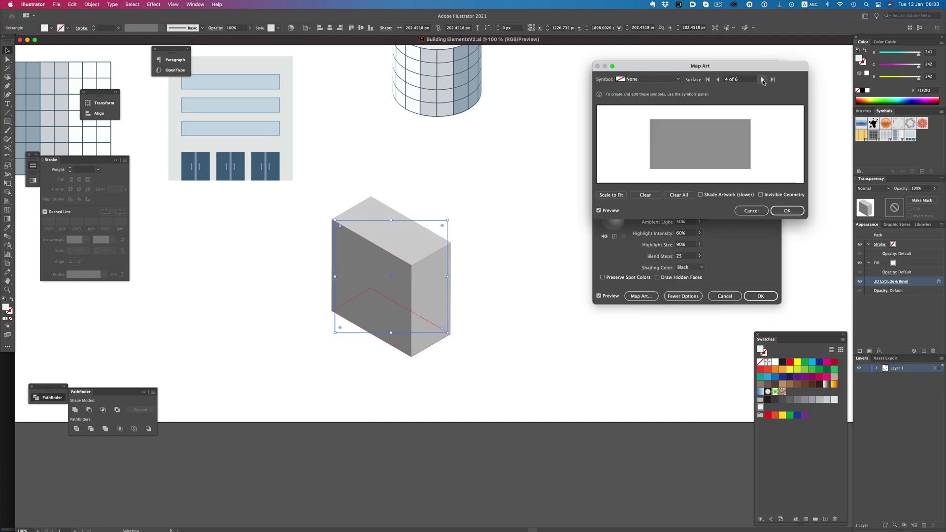
pyautogui.click(762, 79)
pyautogui.click(762, 79)
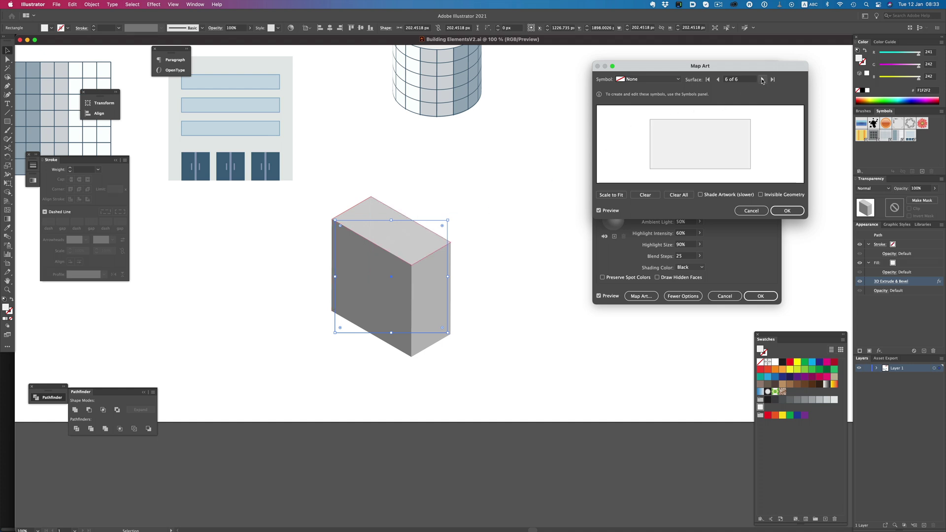
pyautogui.click(763, 80)
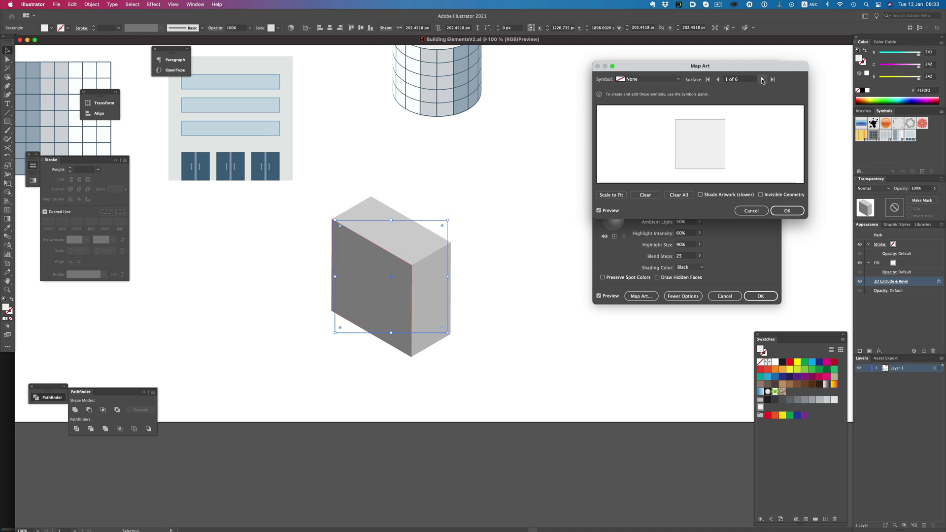
# Map the New Symbol 4 facade onto the front face, position it, and apply.
pyautogui.click(665, 79)
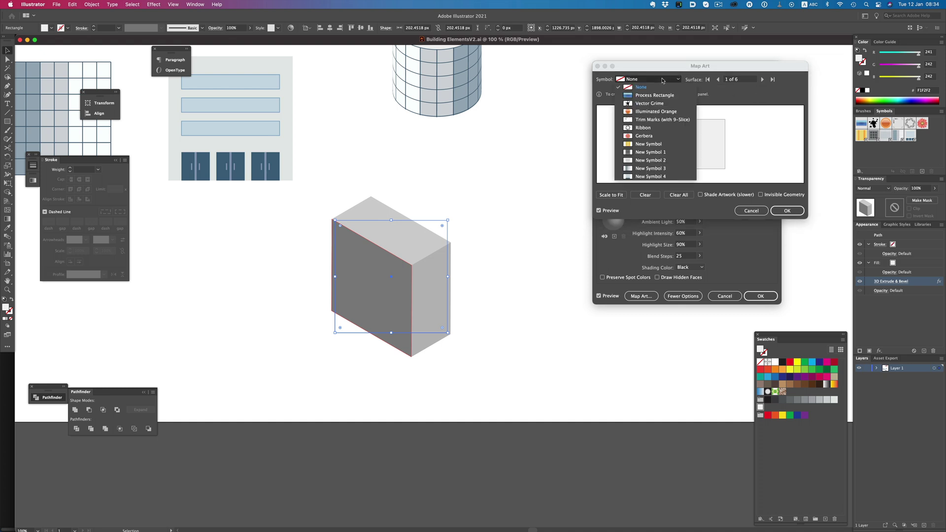
pyautogui.click(648, 177)
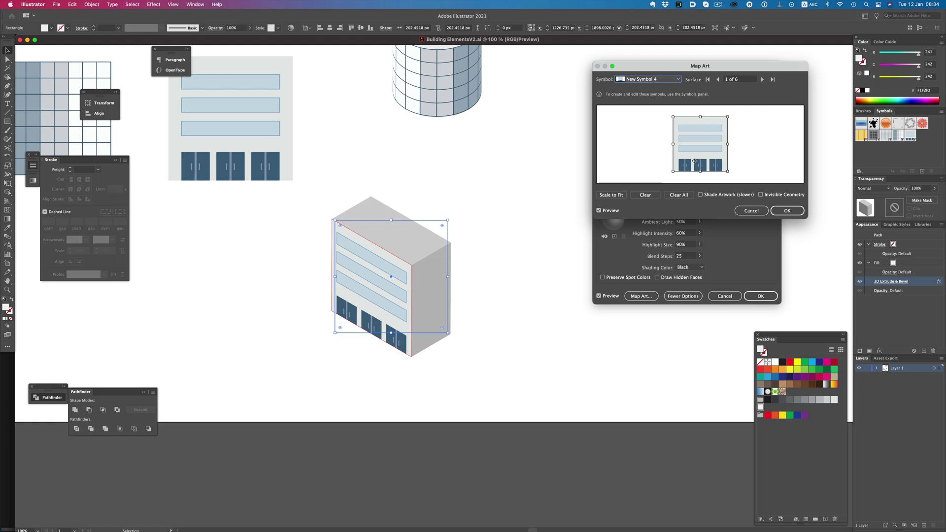
pyautogui.moveTo(694, 161); pyautogui.dragTo(718, 155)
pyautogui.click(786, 211)
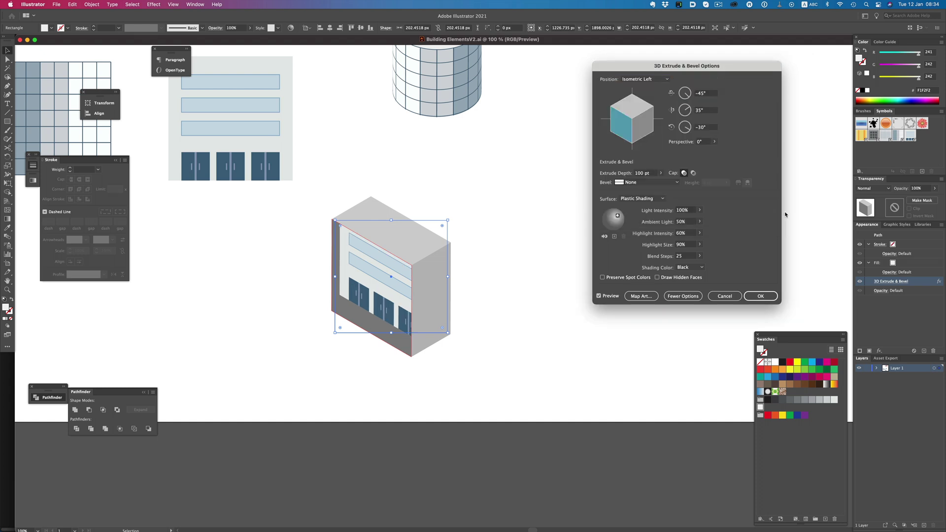
pyautogui.click(761, 295)
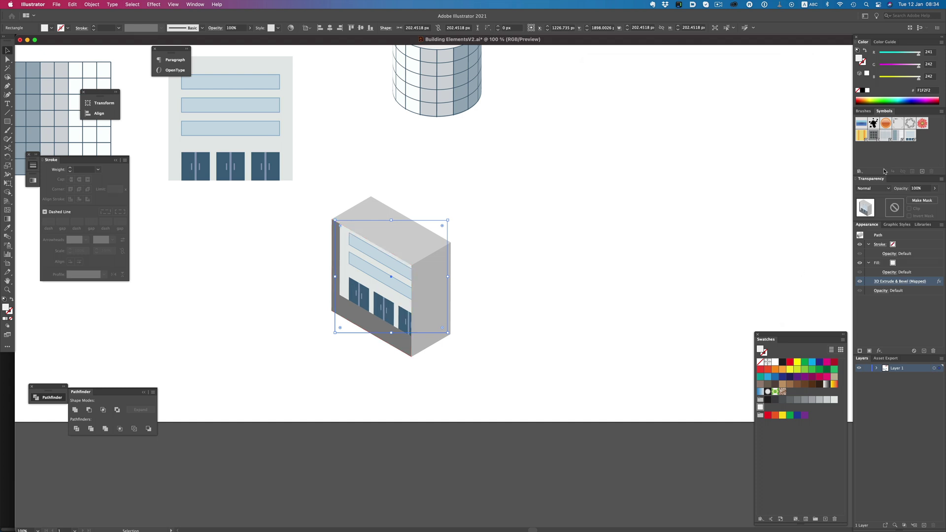
# Fill the background rectangle of the New Symbol 4 facade with magenta.
pyautogui.doubleClick(906, 138)
pyautogui.press('a')
pyautogui.click(532, 241)
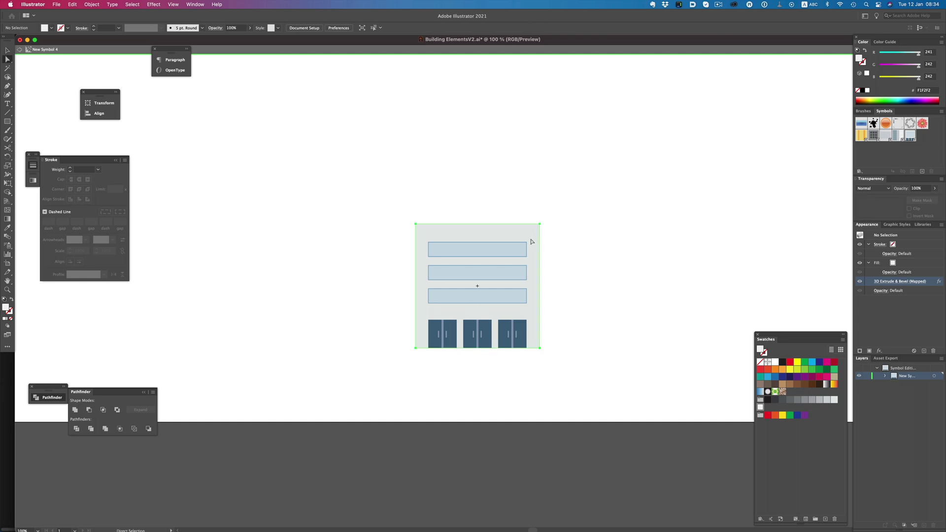
pyautogui.click(826, 363)
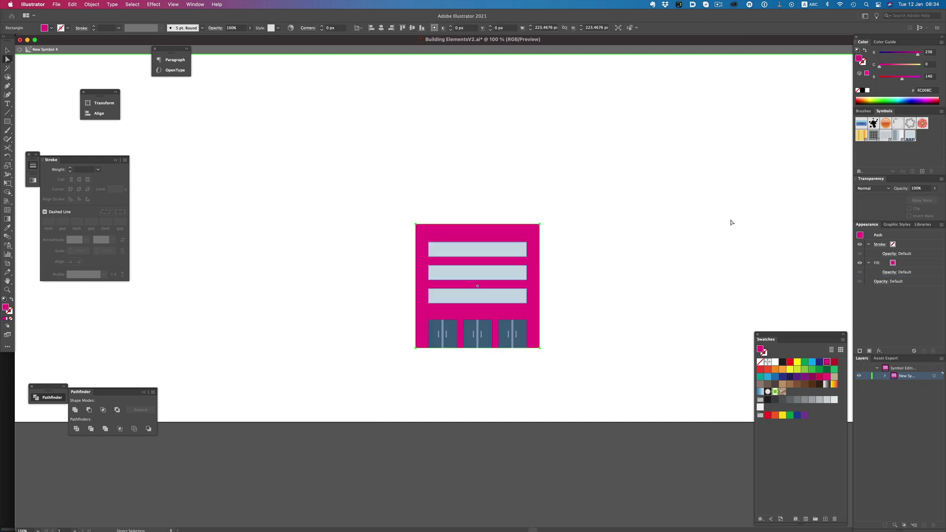
pyautogui.doubleClick(615, 254)
# Refresh the box's 3D effect to show the magenta facade, then expand its appearance.
pyautogui.click(433, 274)
pyautogui.press('v')
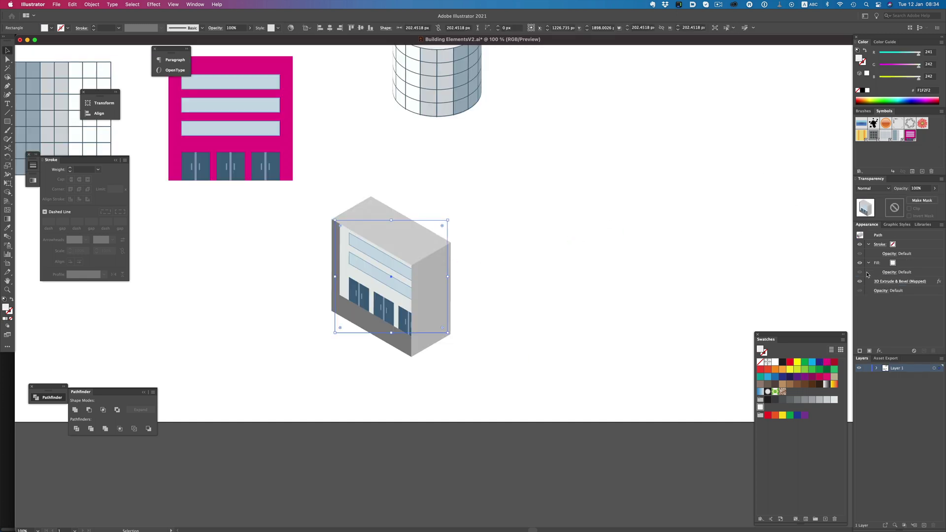
pyautogui.click(860, 282)
pyautogui.click(861, 281)
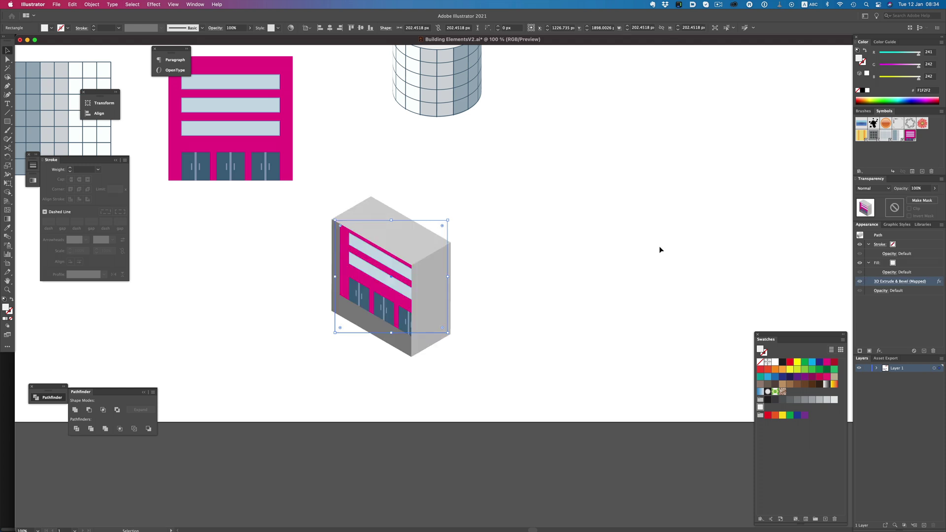
pyautogui.click(101, 4)
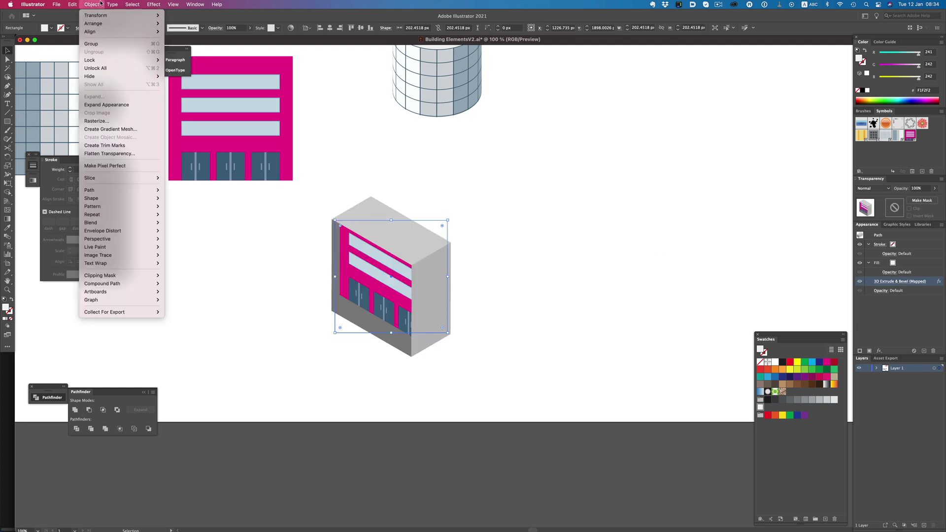
pyautogui.click(106, 105)
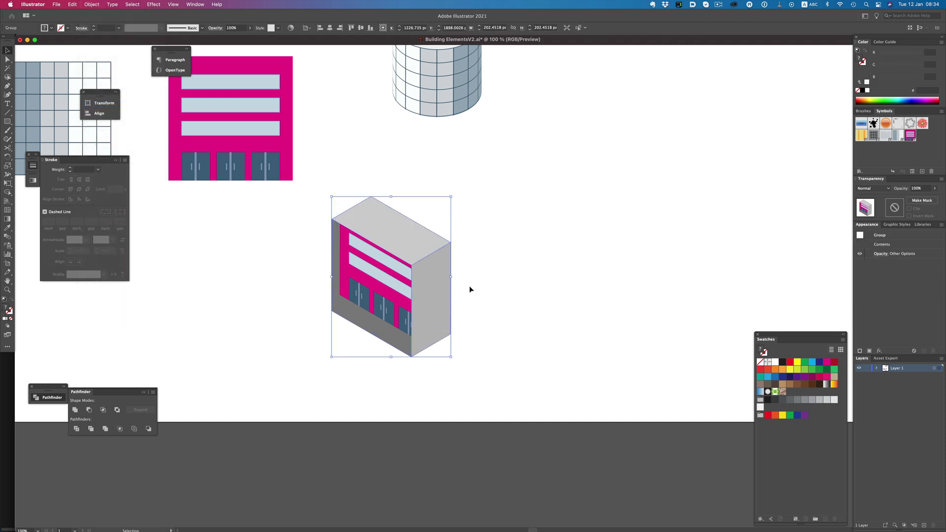
# Select the expanded magenta facade shape, then switch to Donuts.ai.
pyautogui.click(493, 275)
pyautogui.press('a')
pyautogui.click(404, 274)
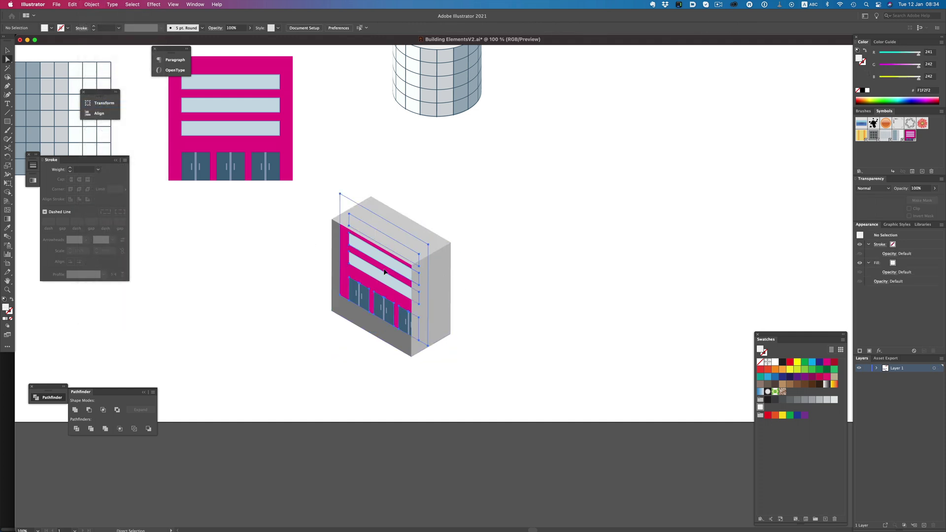
pyautogui.click(540, 254)
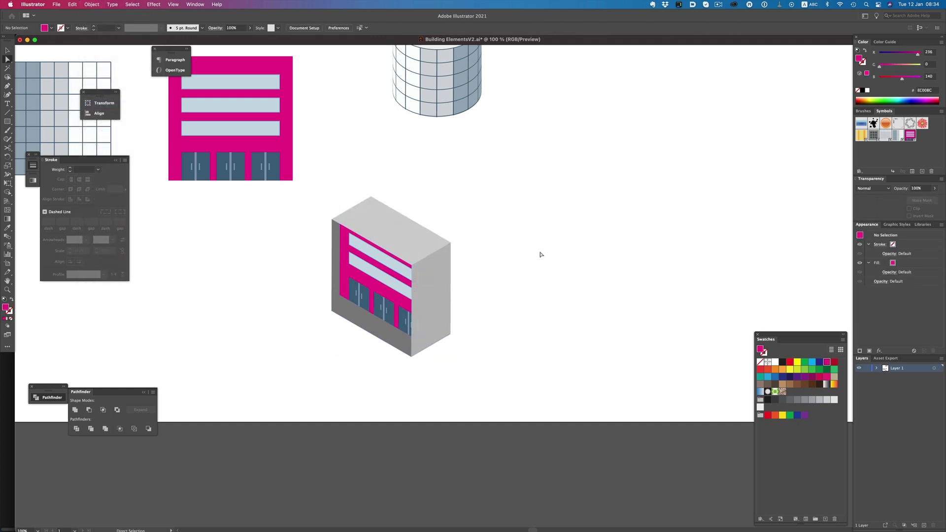
pyautogui.press('super+grave')
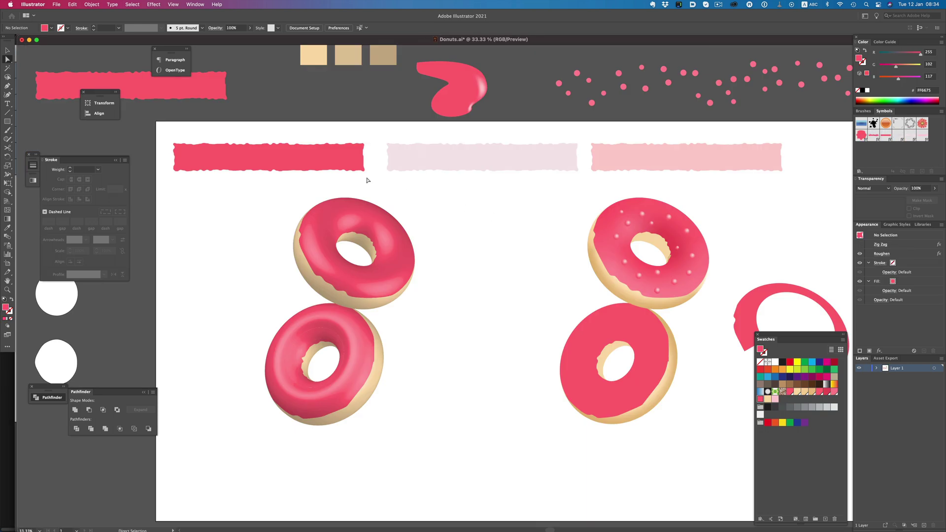
# Inspect the lower-left donut's 3D Revolve and Roughen effects and the frosting strip's Roughen.
pyautogui.press('v')
pyautogui.click(365, 355)
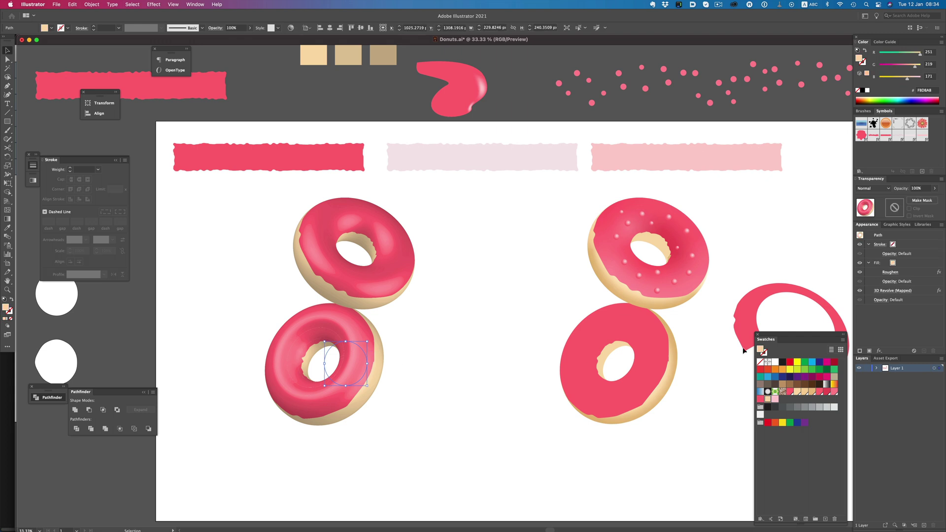
pyautogui.click(860, 290)
pyautogui.click(860, 273)
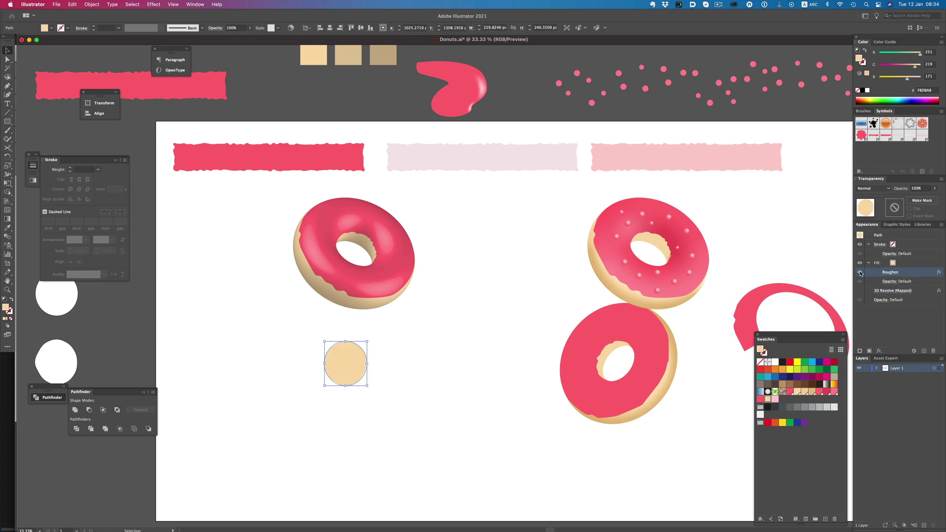
pyautogui.click(861, 291)
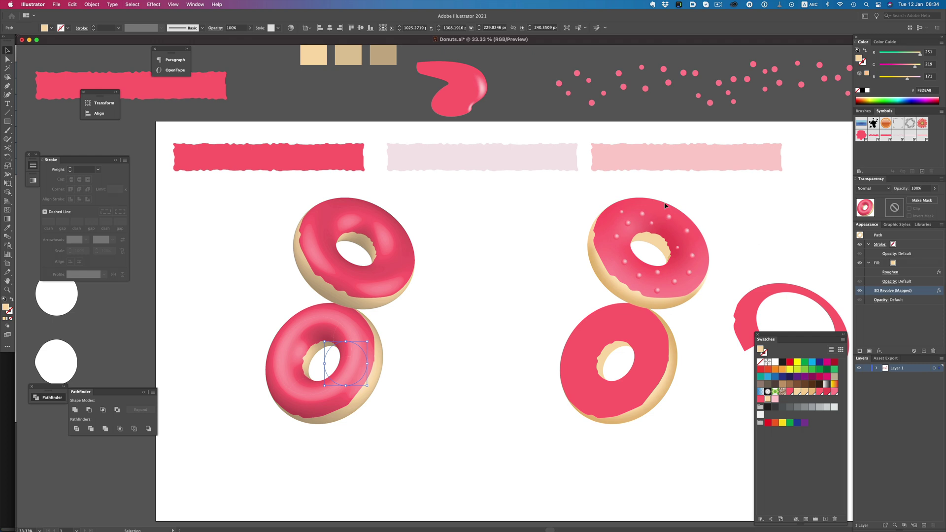
pyautogui.click(281, 158)
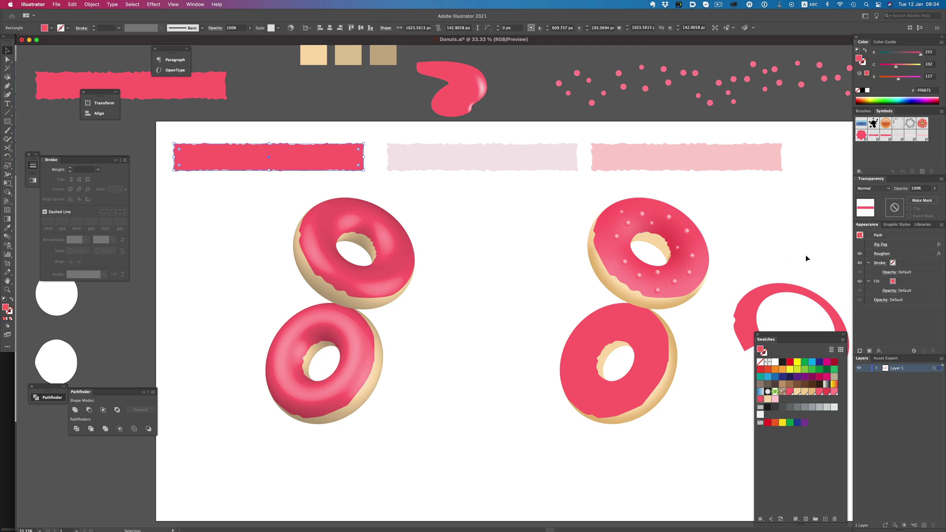
pyautogui.click(861, 254)
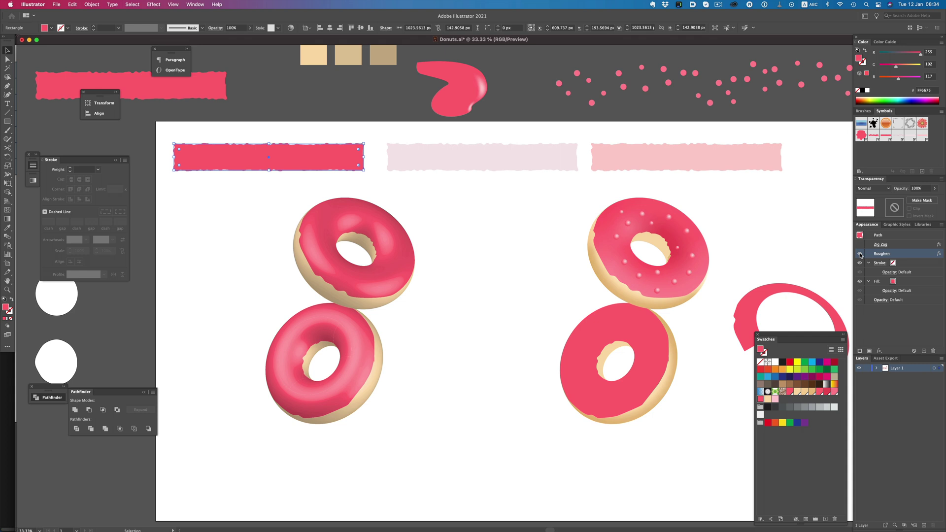
# Review the donut's 3D Revolve Map Art frosting, then undo a trial frosting move.
pyautogui.click(359, 363)
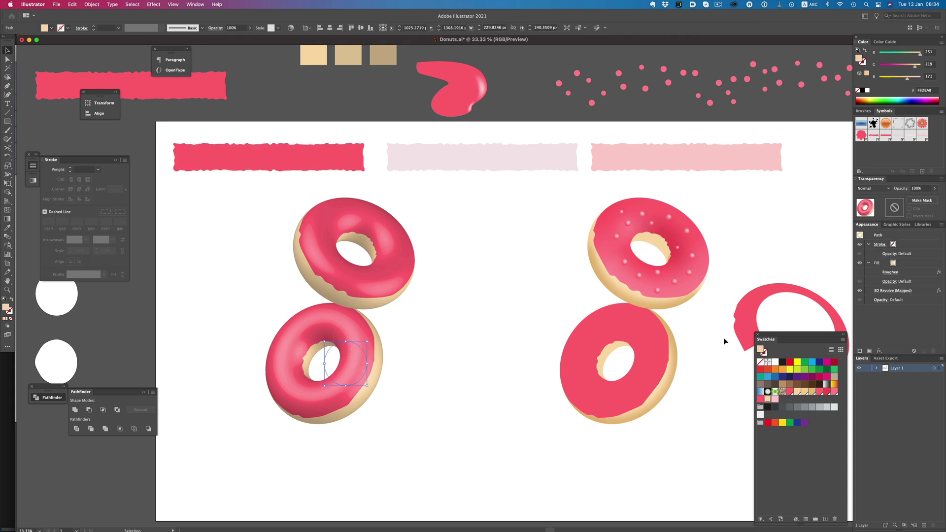
pyautogui.click(892, 291)
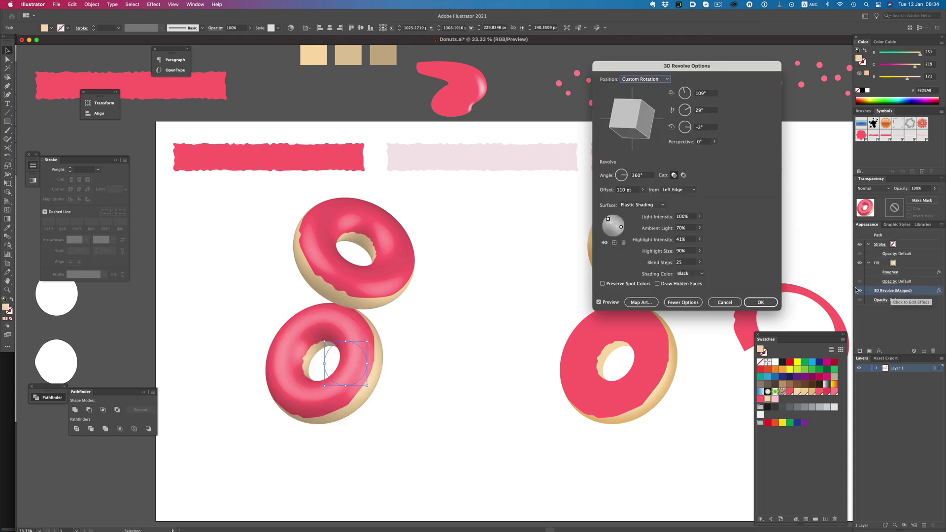
pyautogui.click(642, 303)
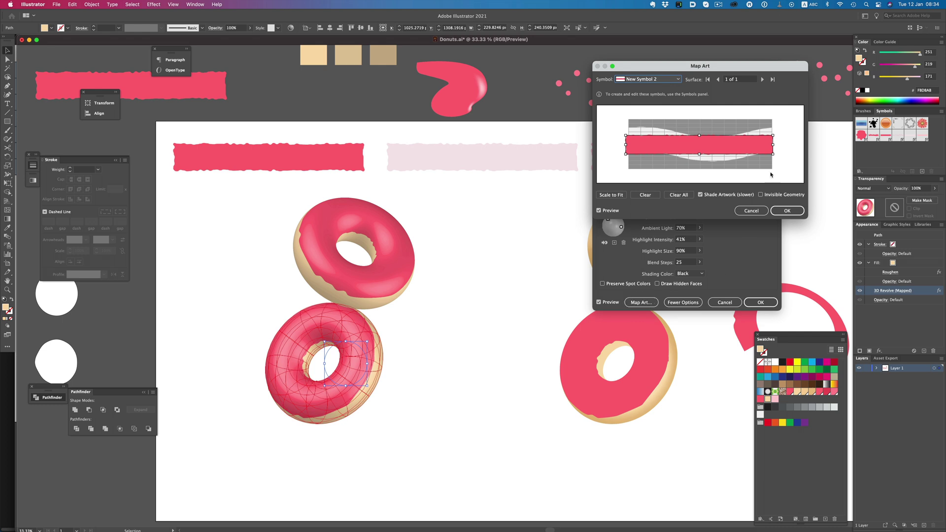
pyautogui.click(787, 211)
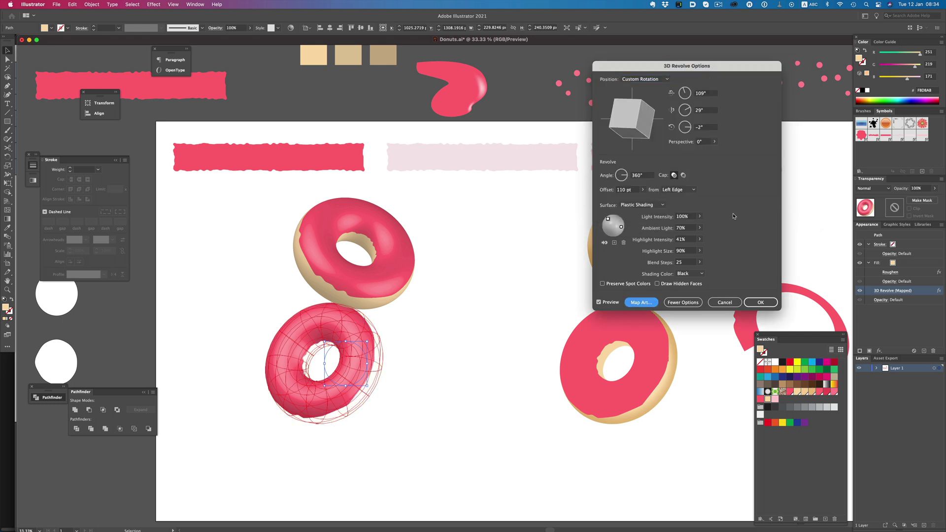
pyautogui.click(759, 301)
pyautogui.moveTo(396, 267); pyautogui.dragTo(498, 261)
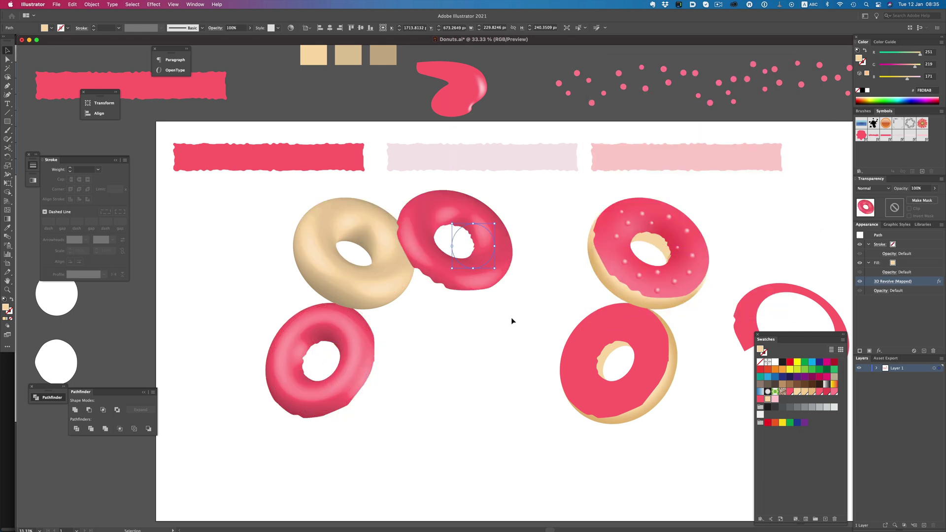
pyautogui.press('super+z')
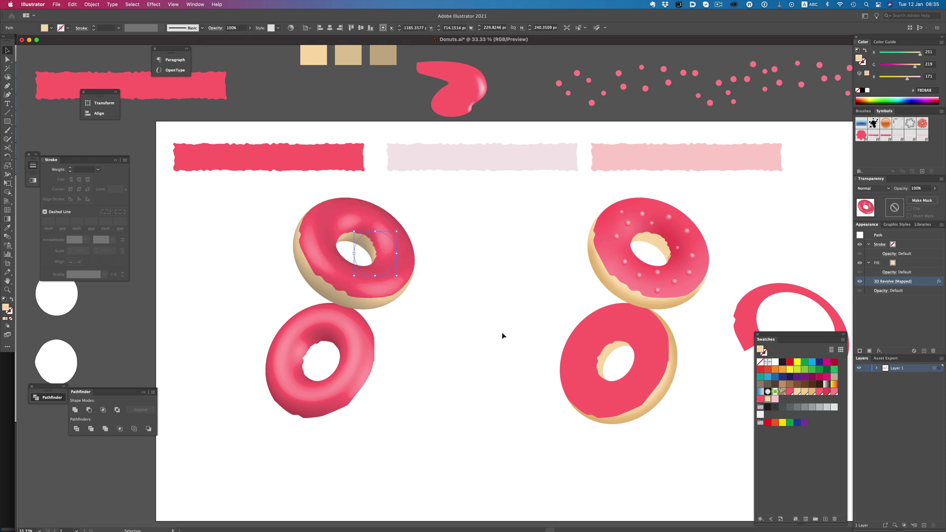